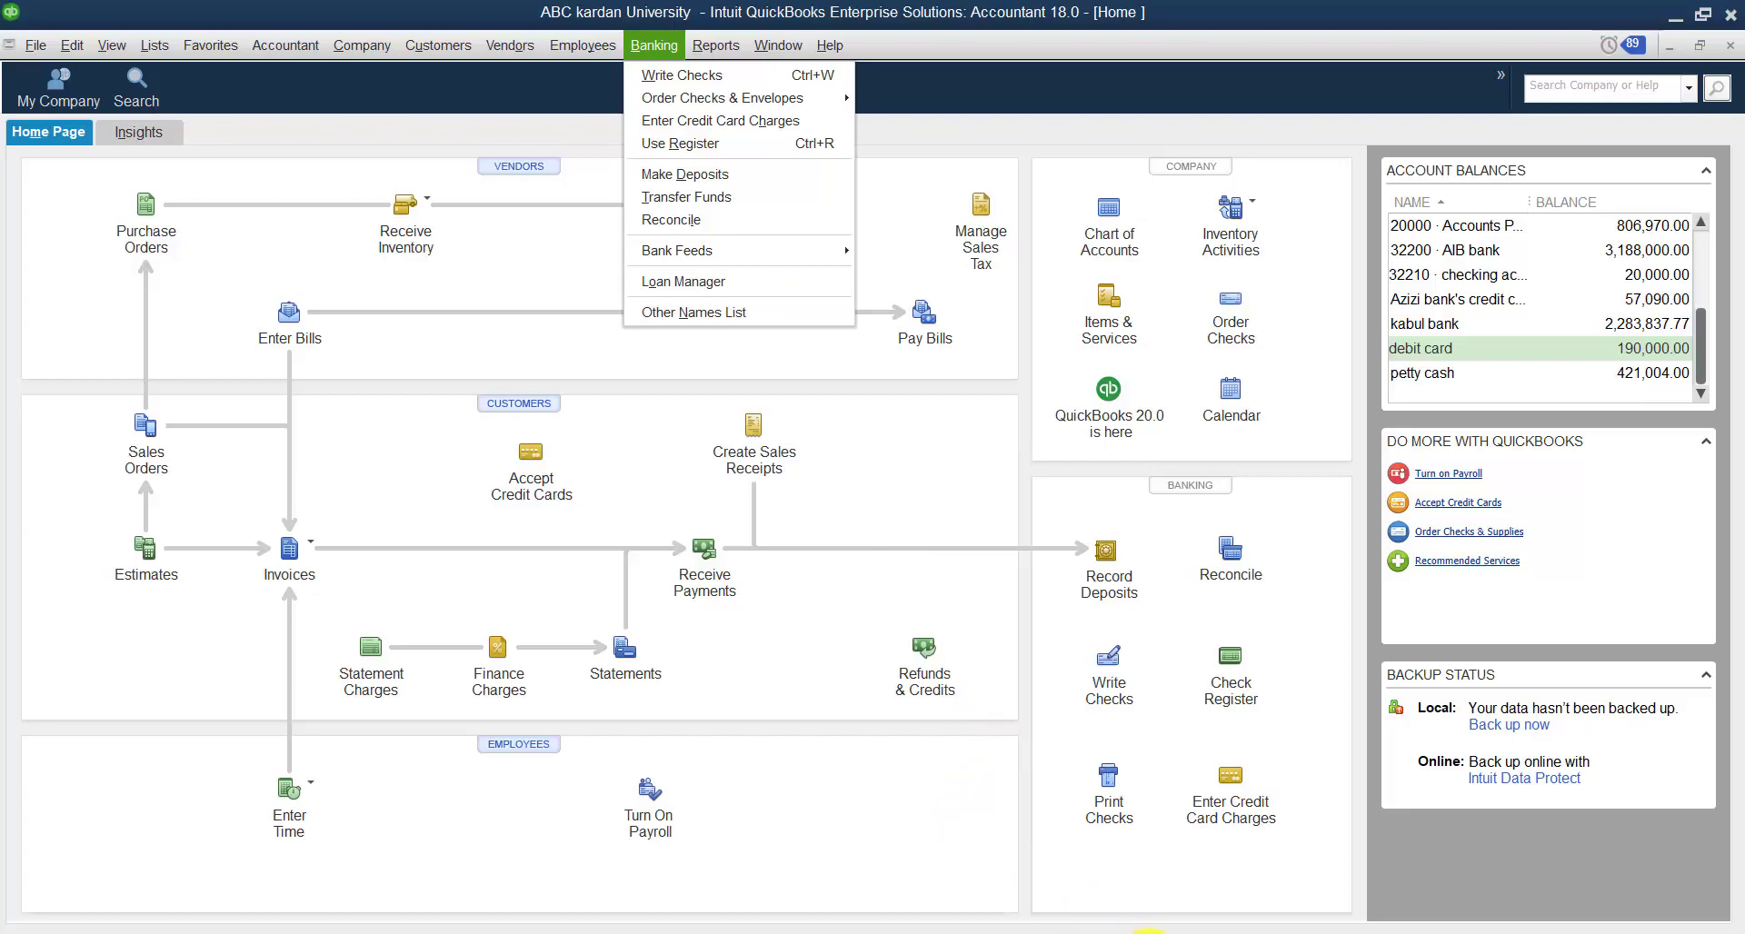
Step: Switch to the Word document to read the loan setup steps and return to QuickBooks
click(1113, 932)
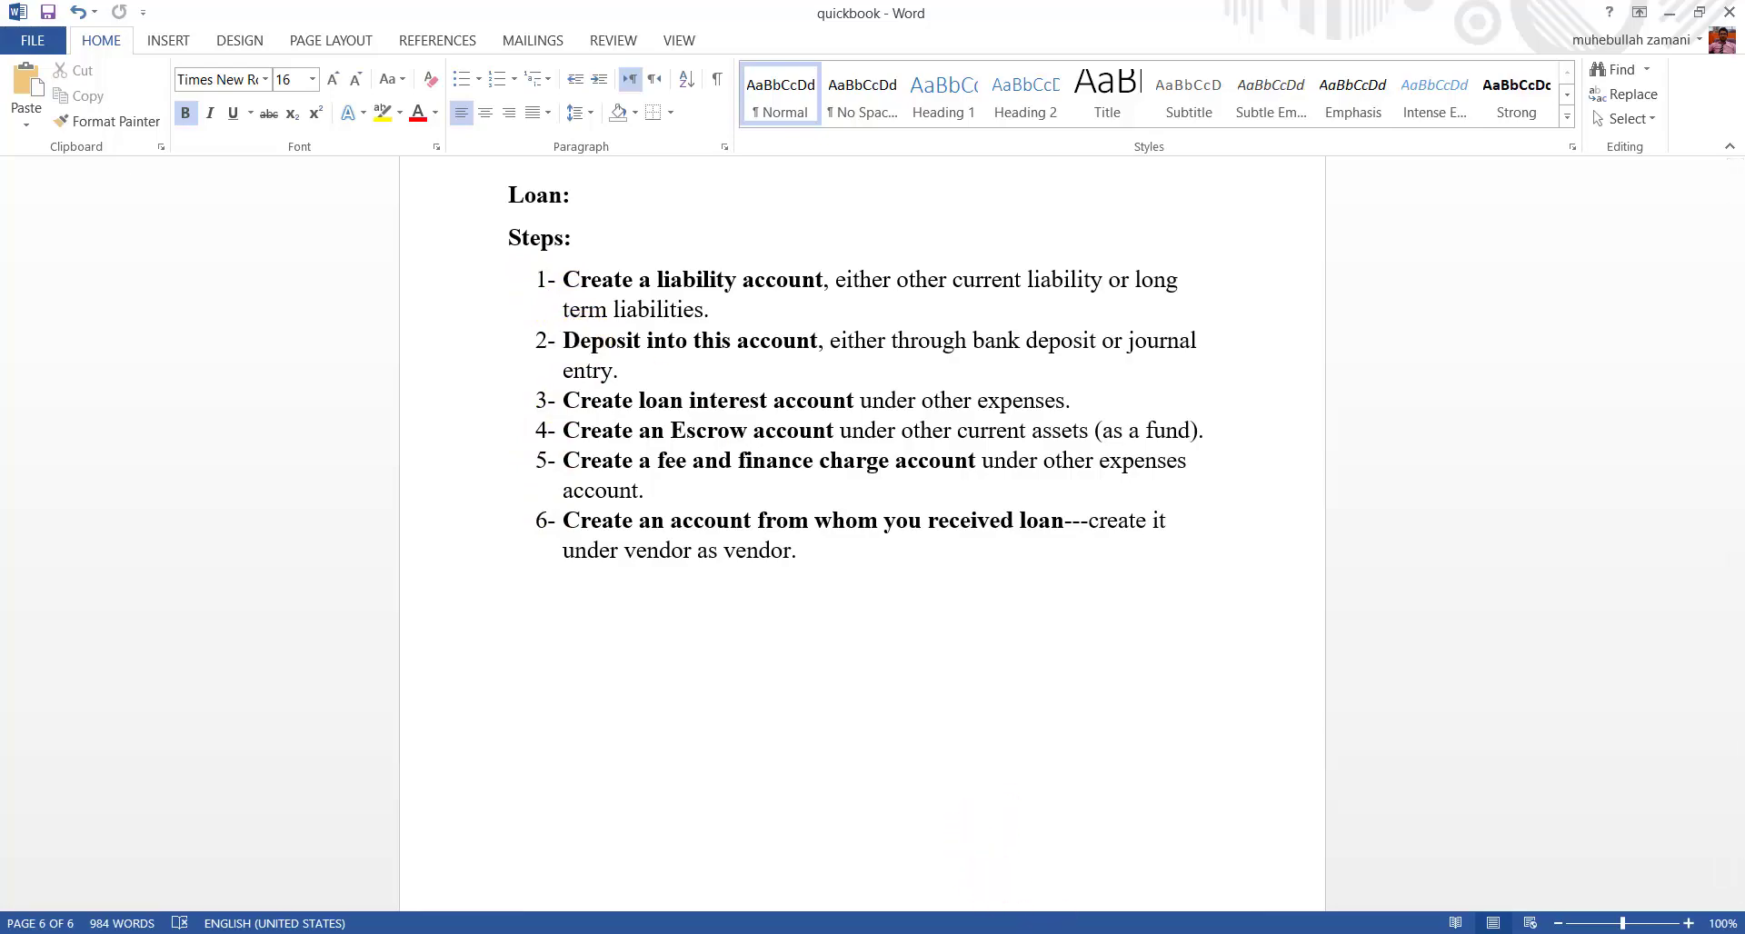
key(alt+Tab)
click(654, 45)
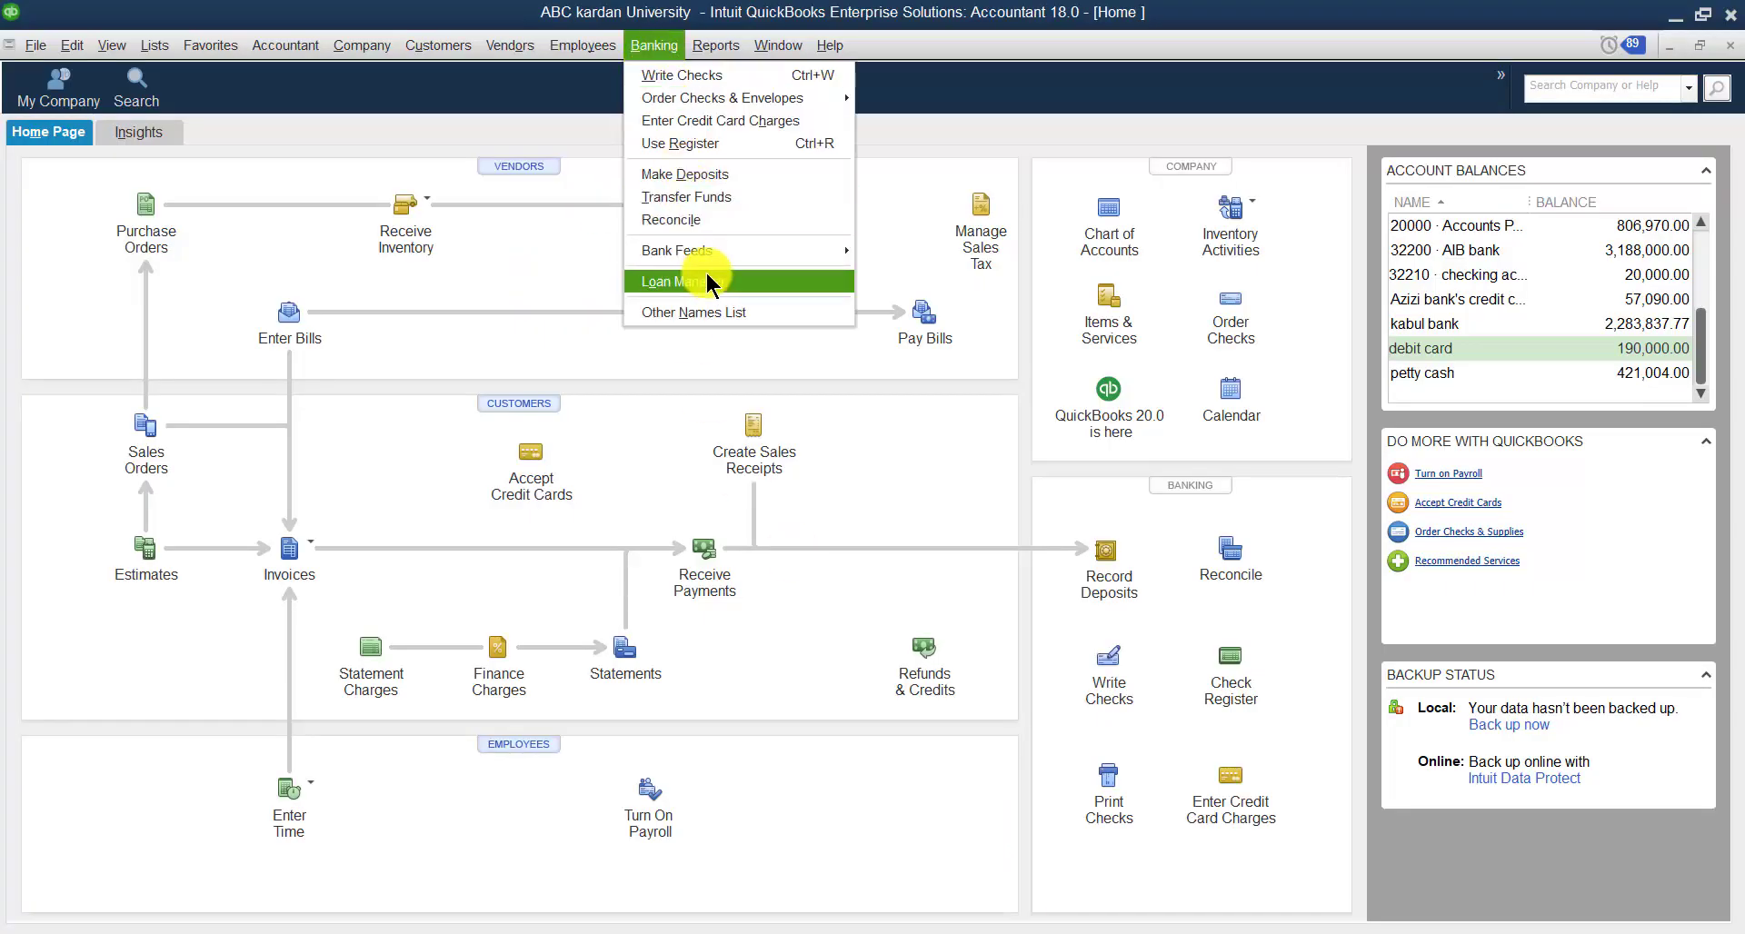
click(784, 344)
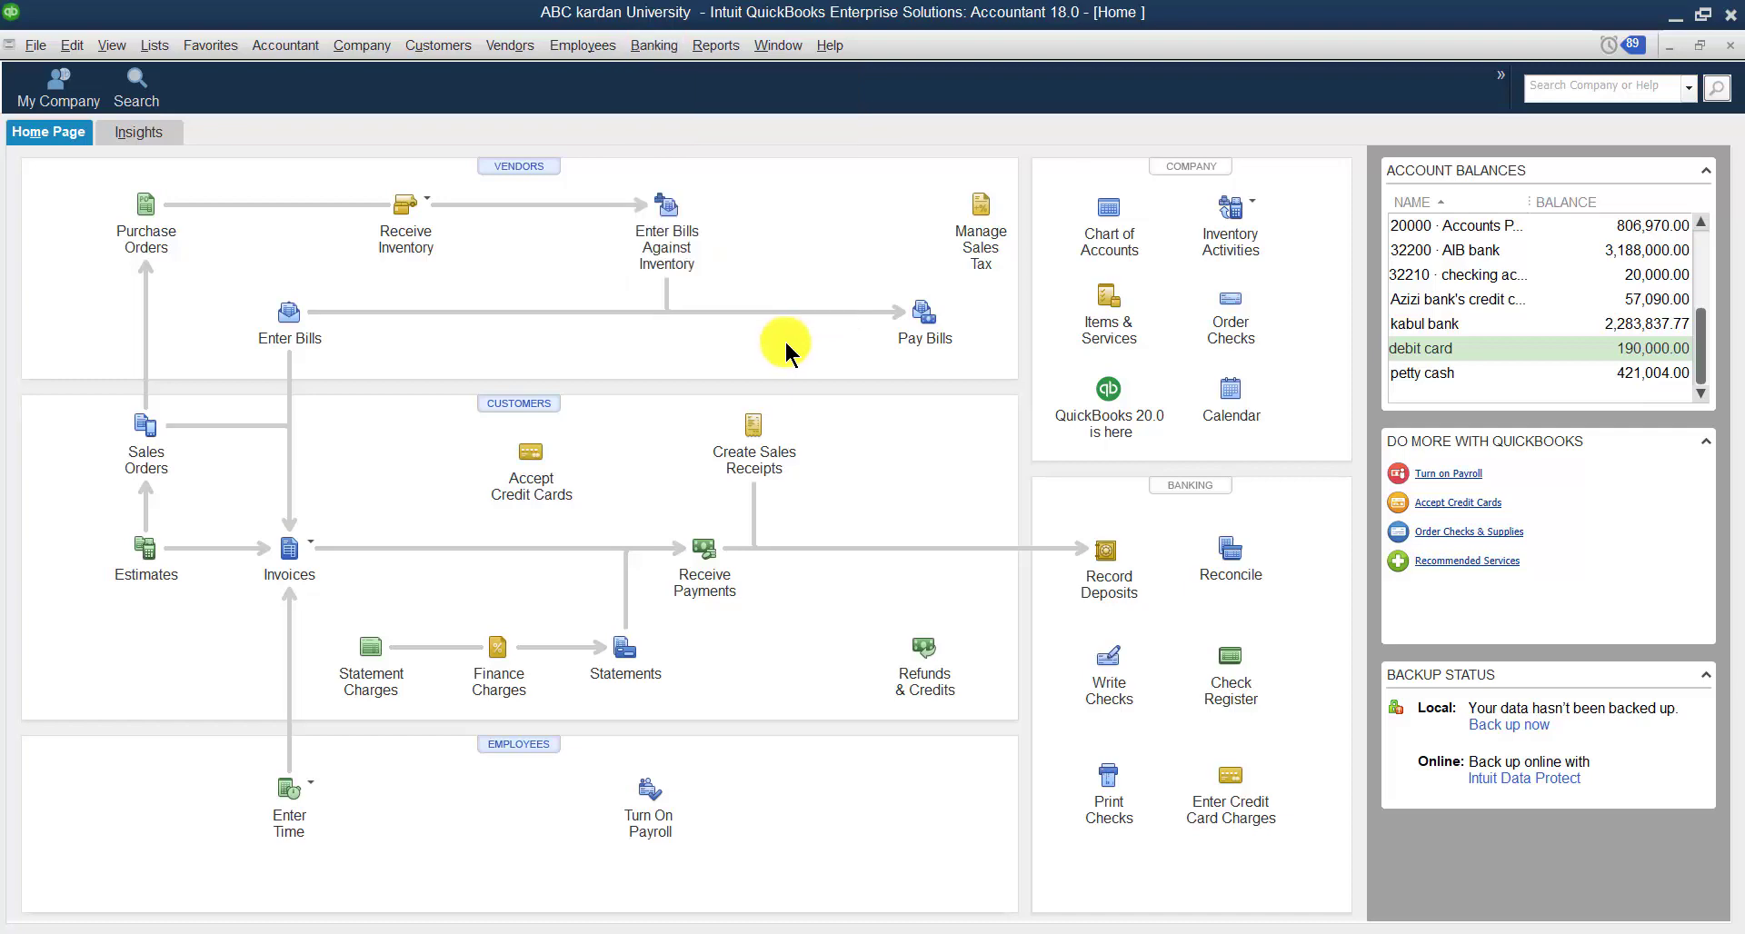
Step: Start a new account in the Chart of Accounts with the Long Term Liability type
click(148, 45)
click(173, 73)
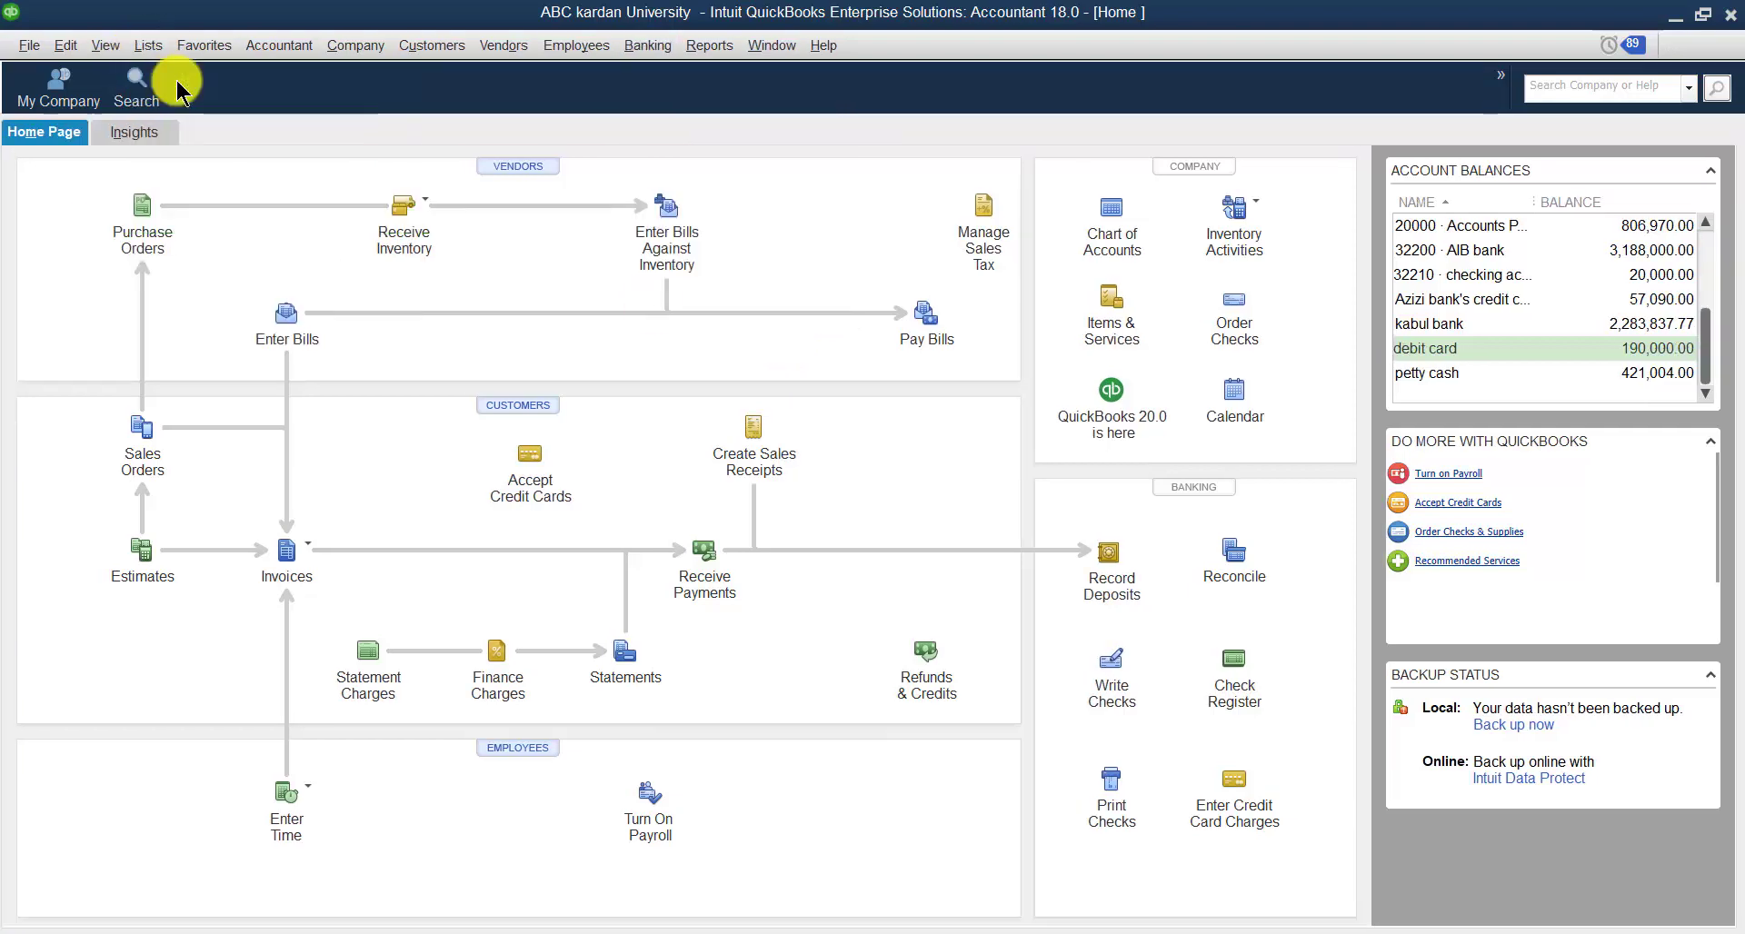
right_click(685, 381)
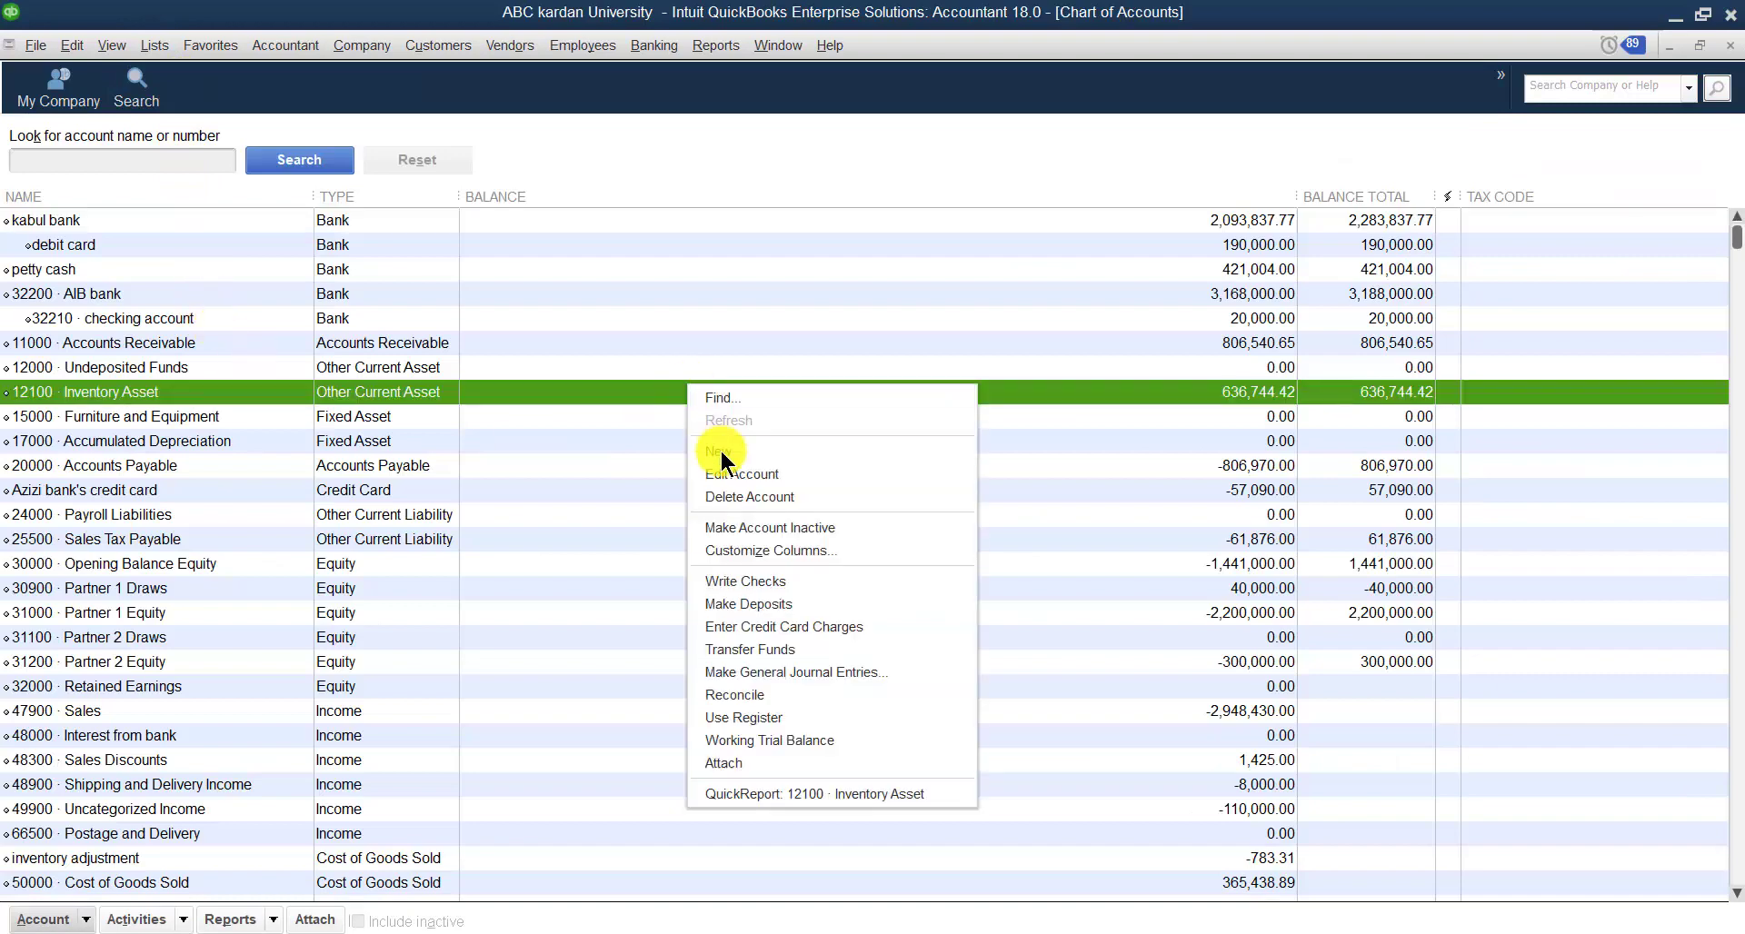
click(719, 451)
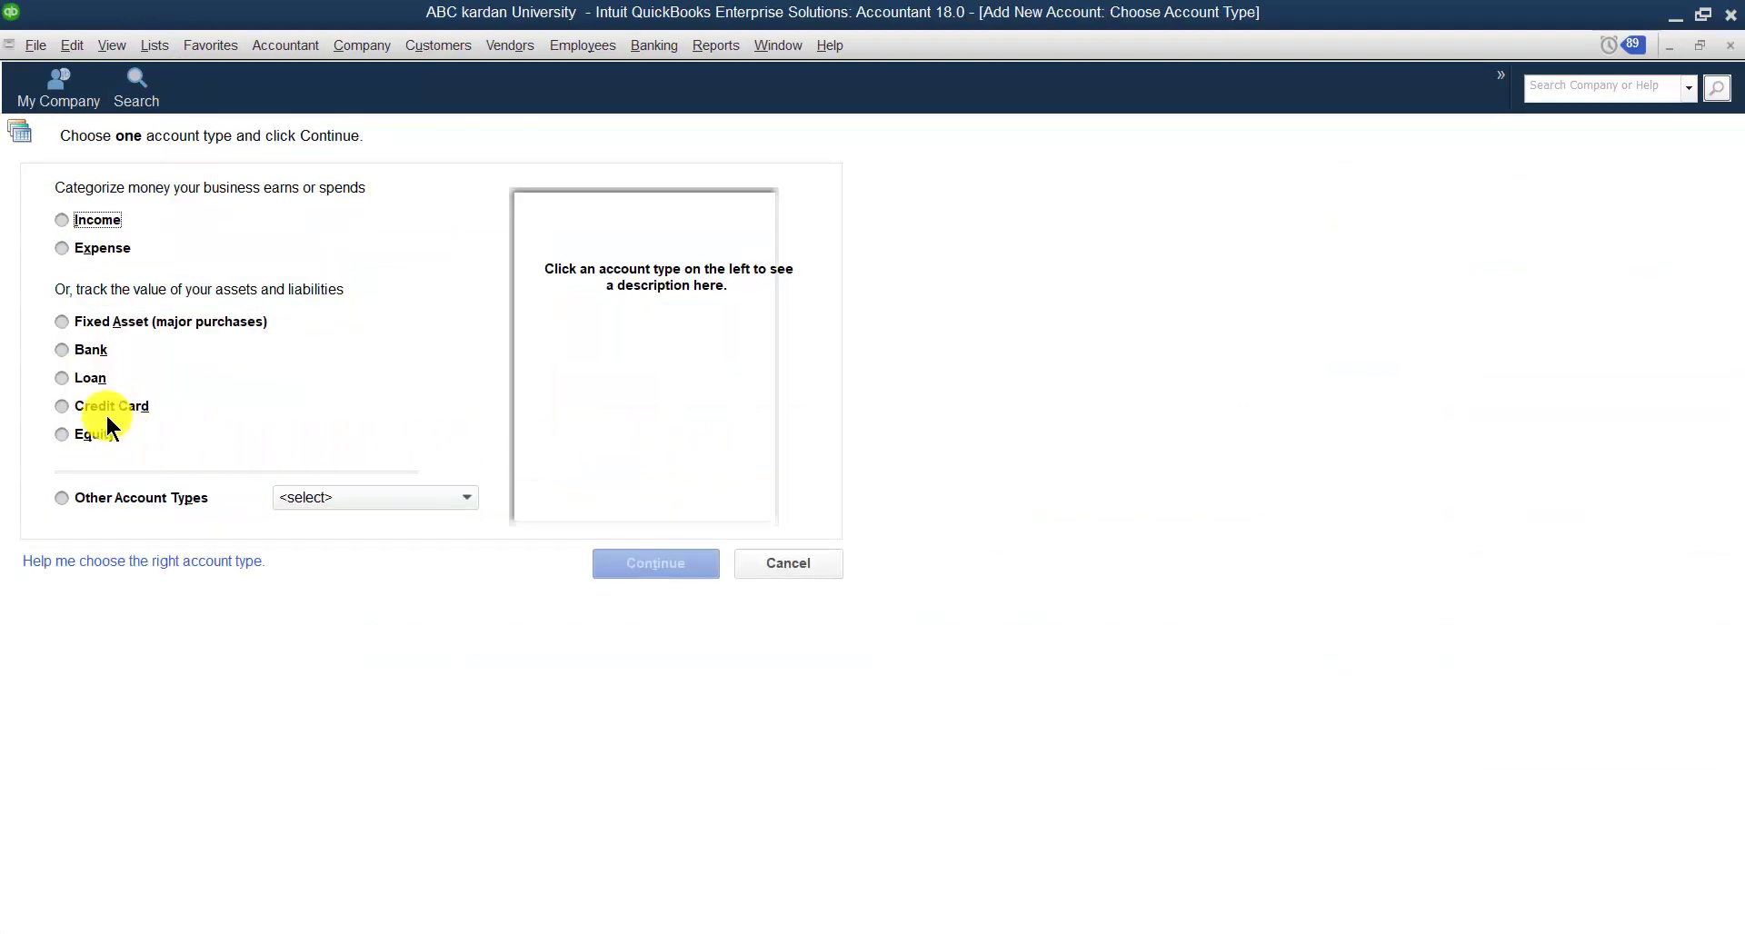
click(67, 378)
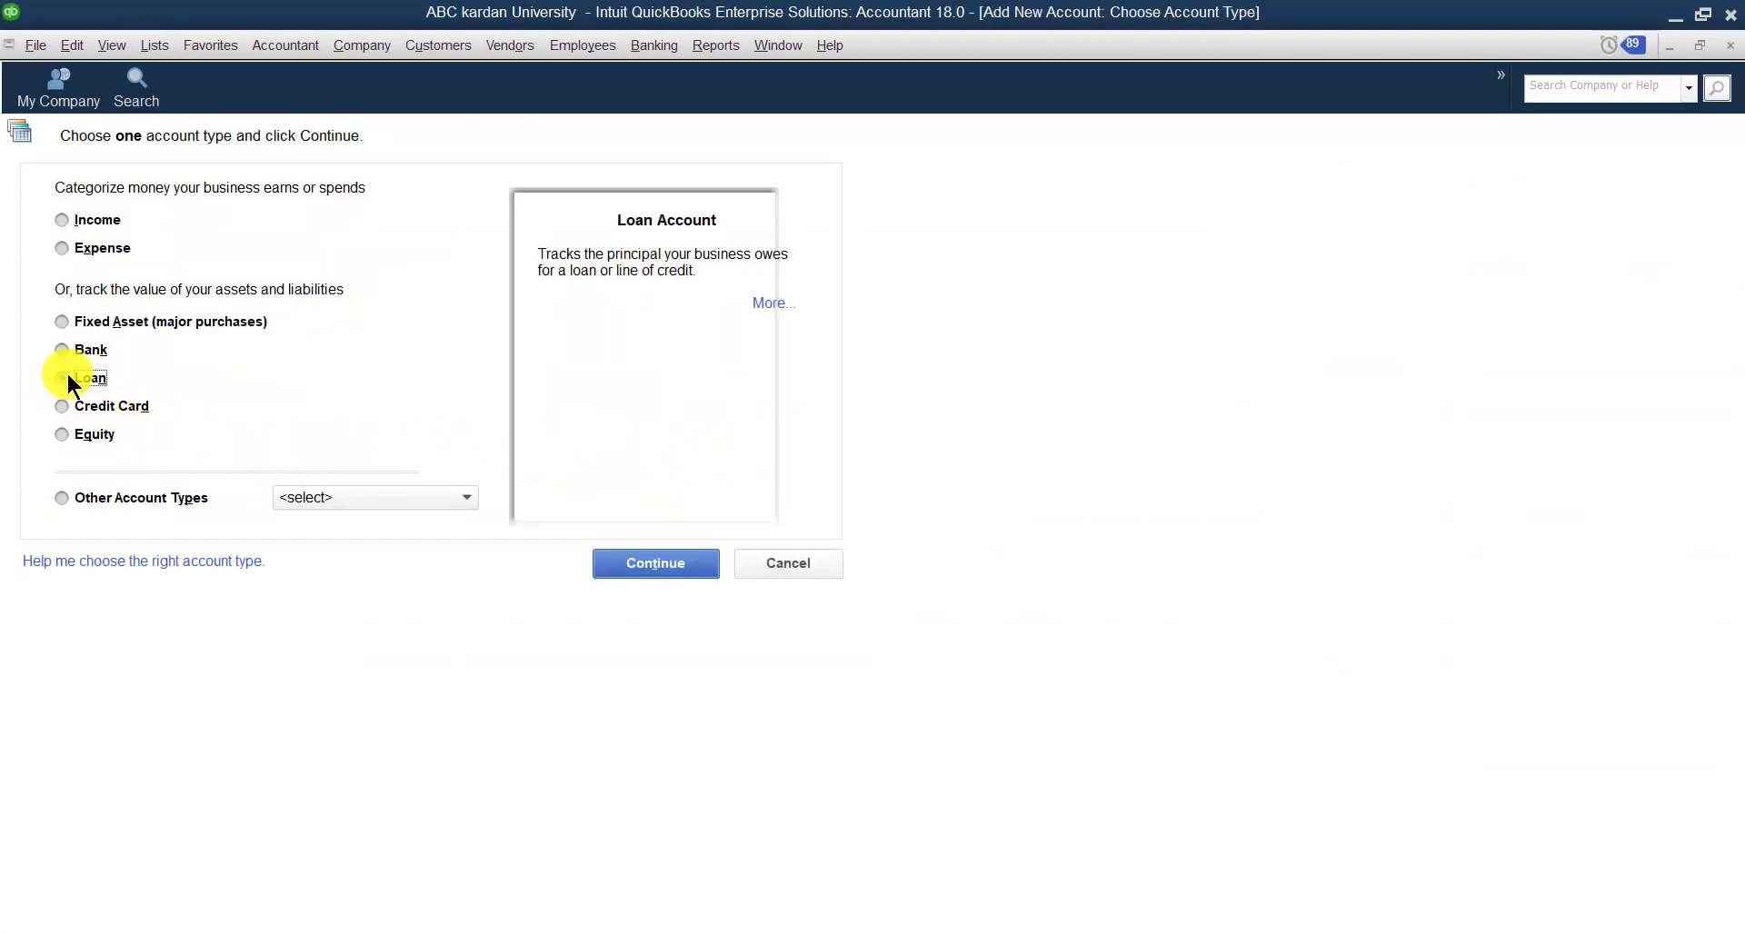
click(459, 502)
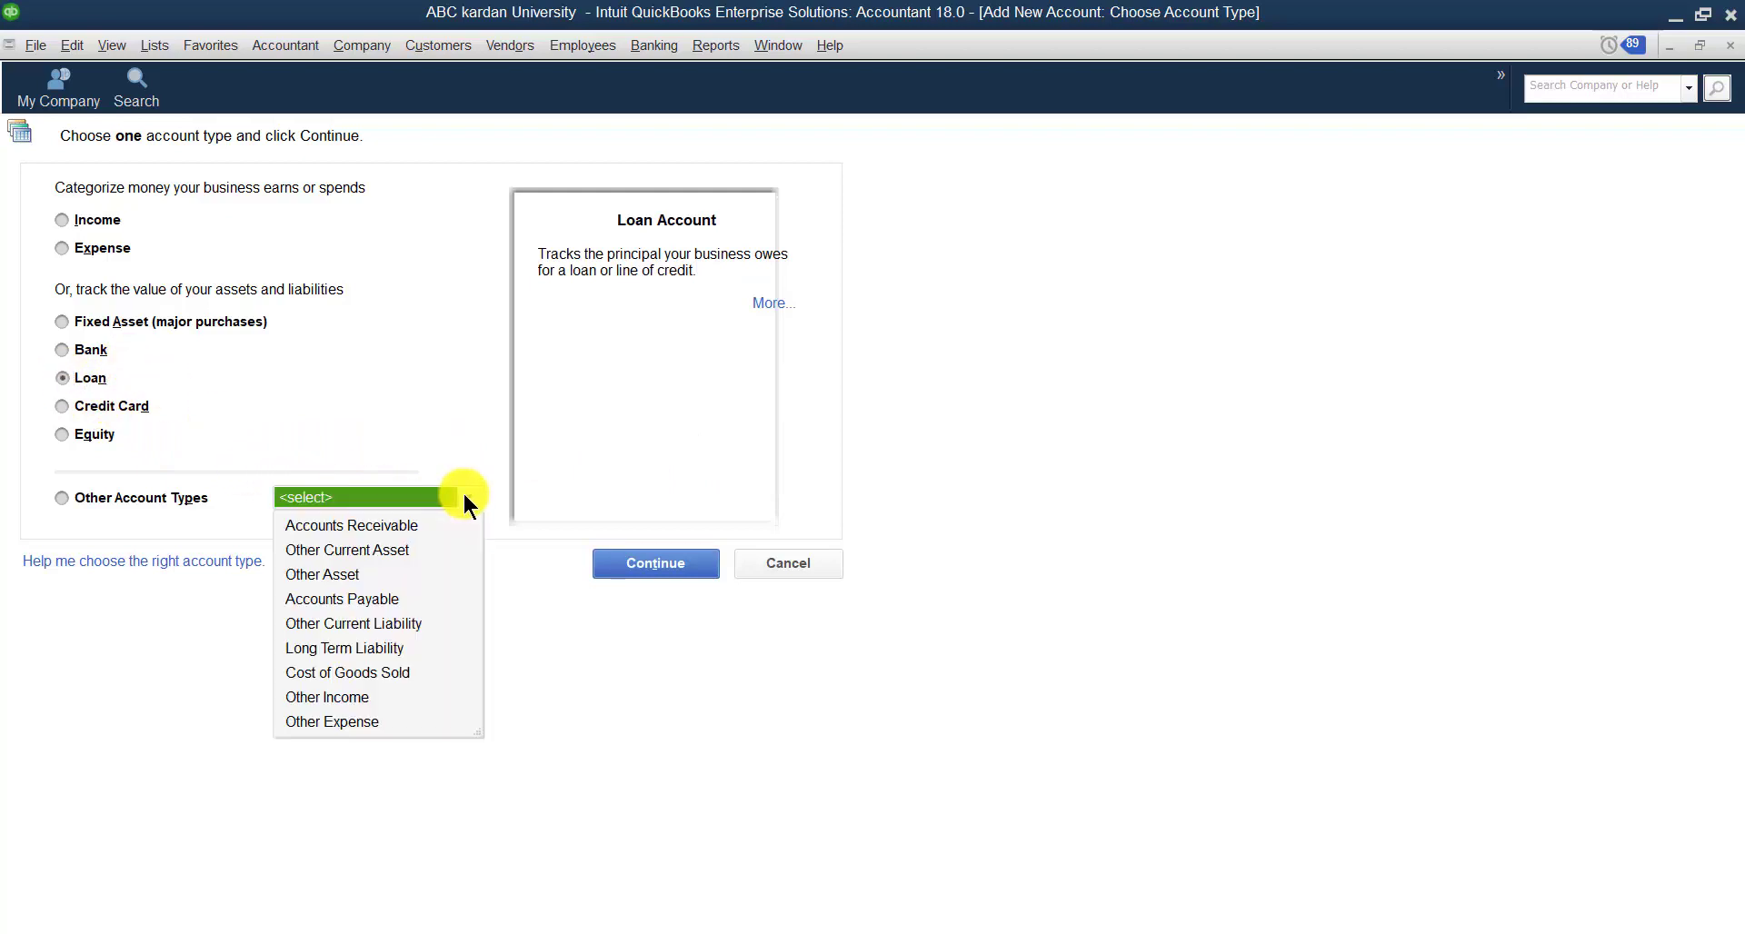
click(361, 649)
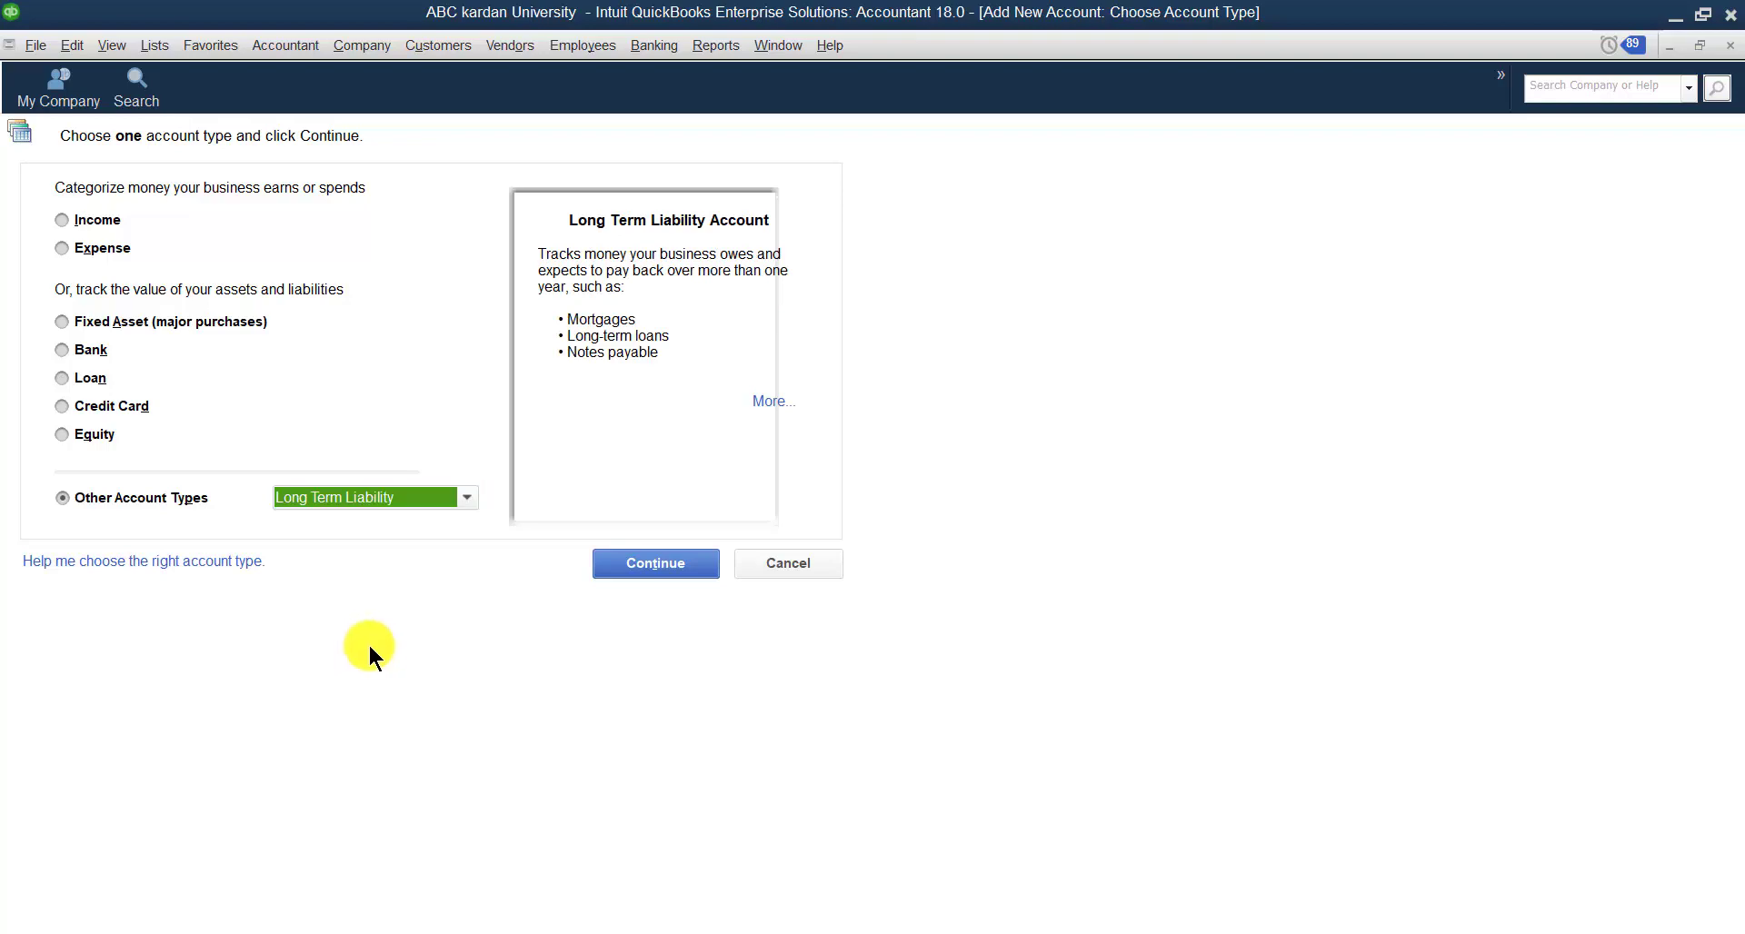
click(629, 556)
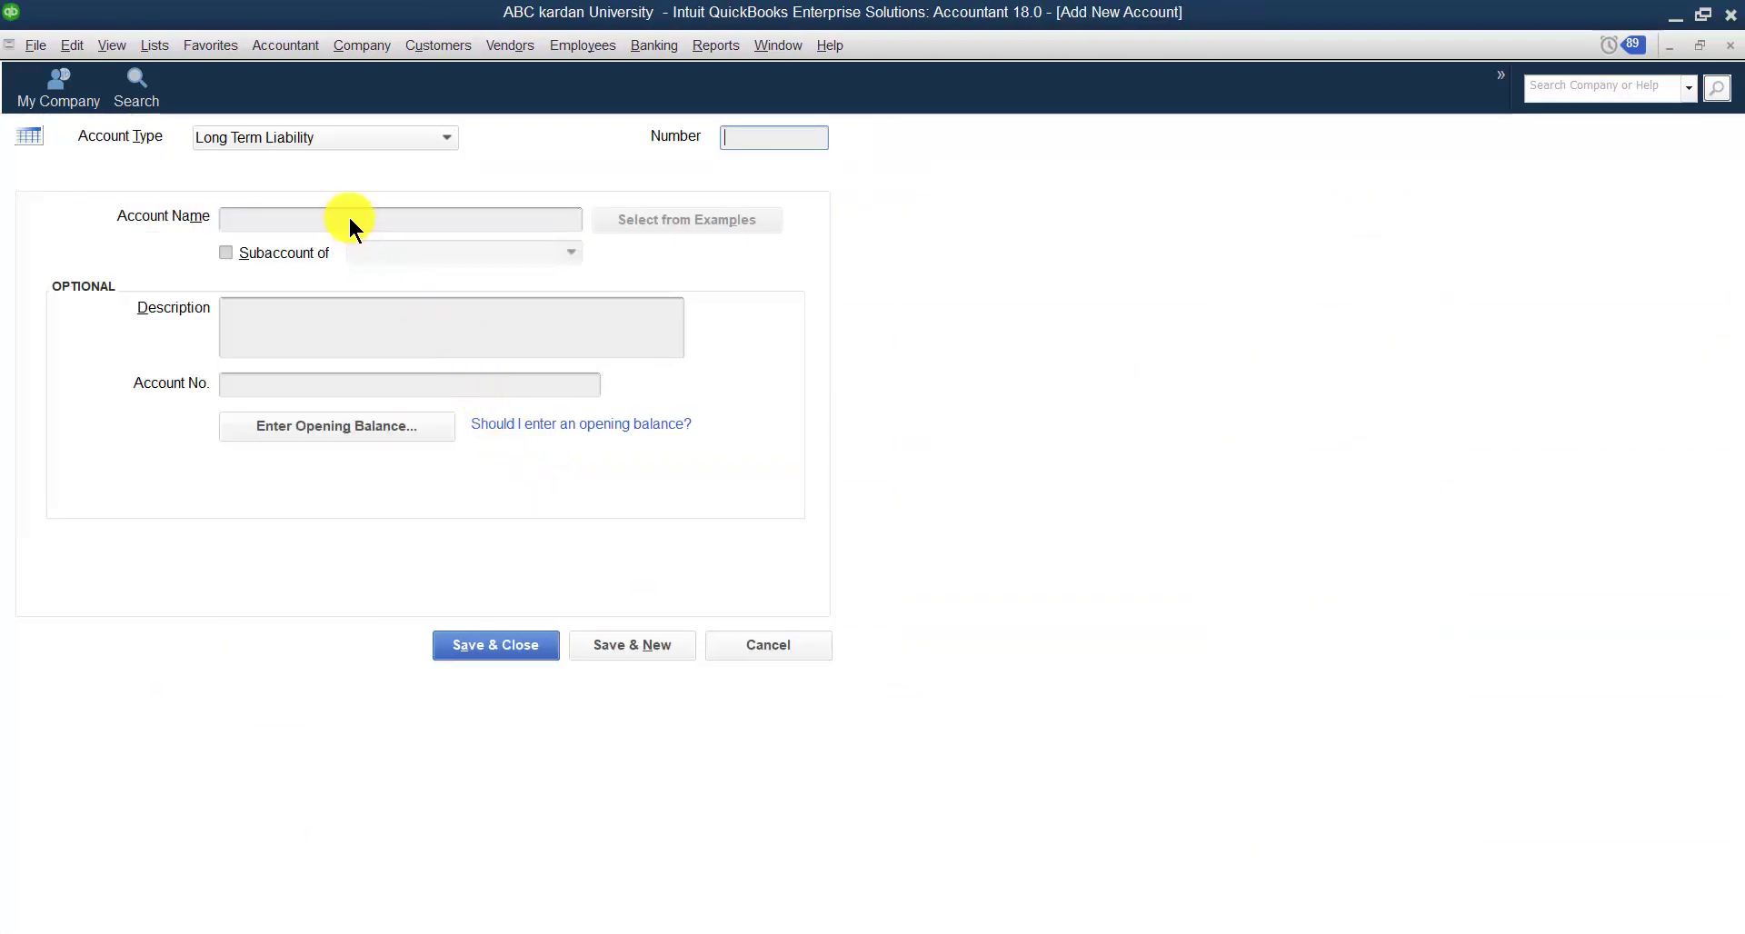
Step: Name the new long term liability account mortgage loan
click(350, 222)
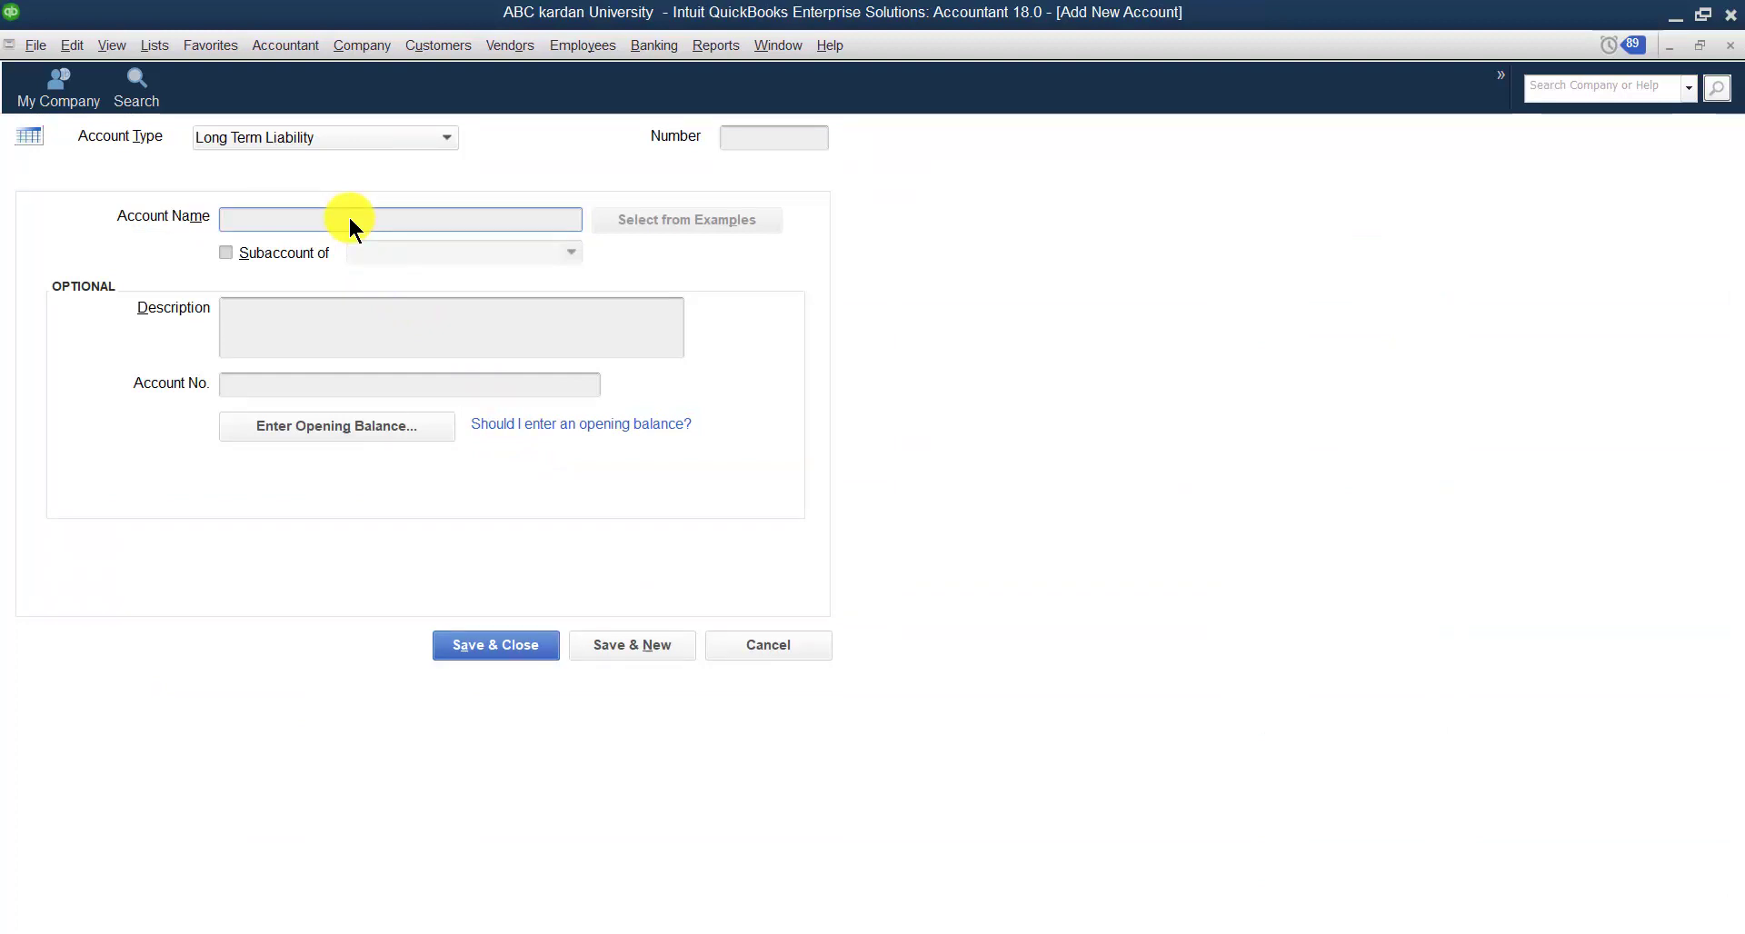
text(mortgaged)
key(BackSpace)
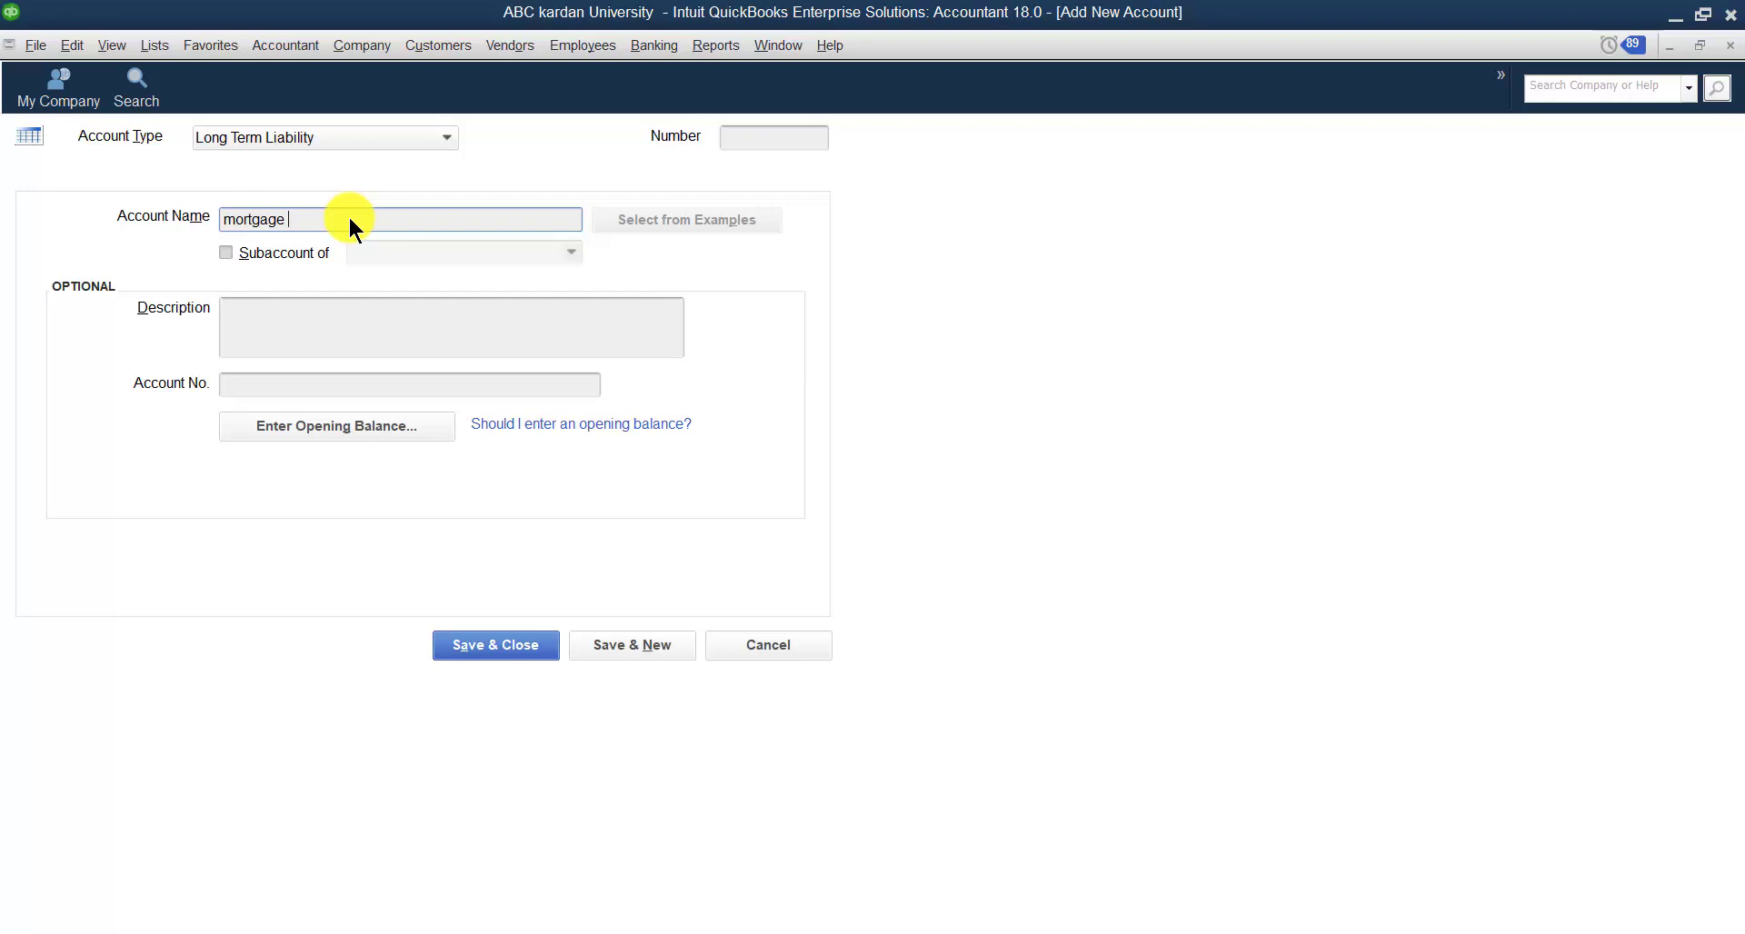
text(loan)
Step: Enter an opening balance of 100,000 as of 01/01/2020 for the mortgage loan account
click(354, 430)
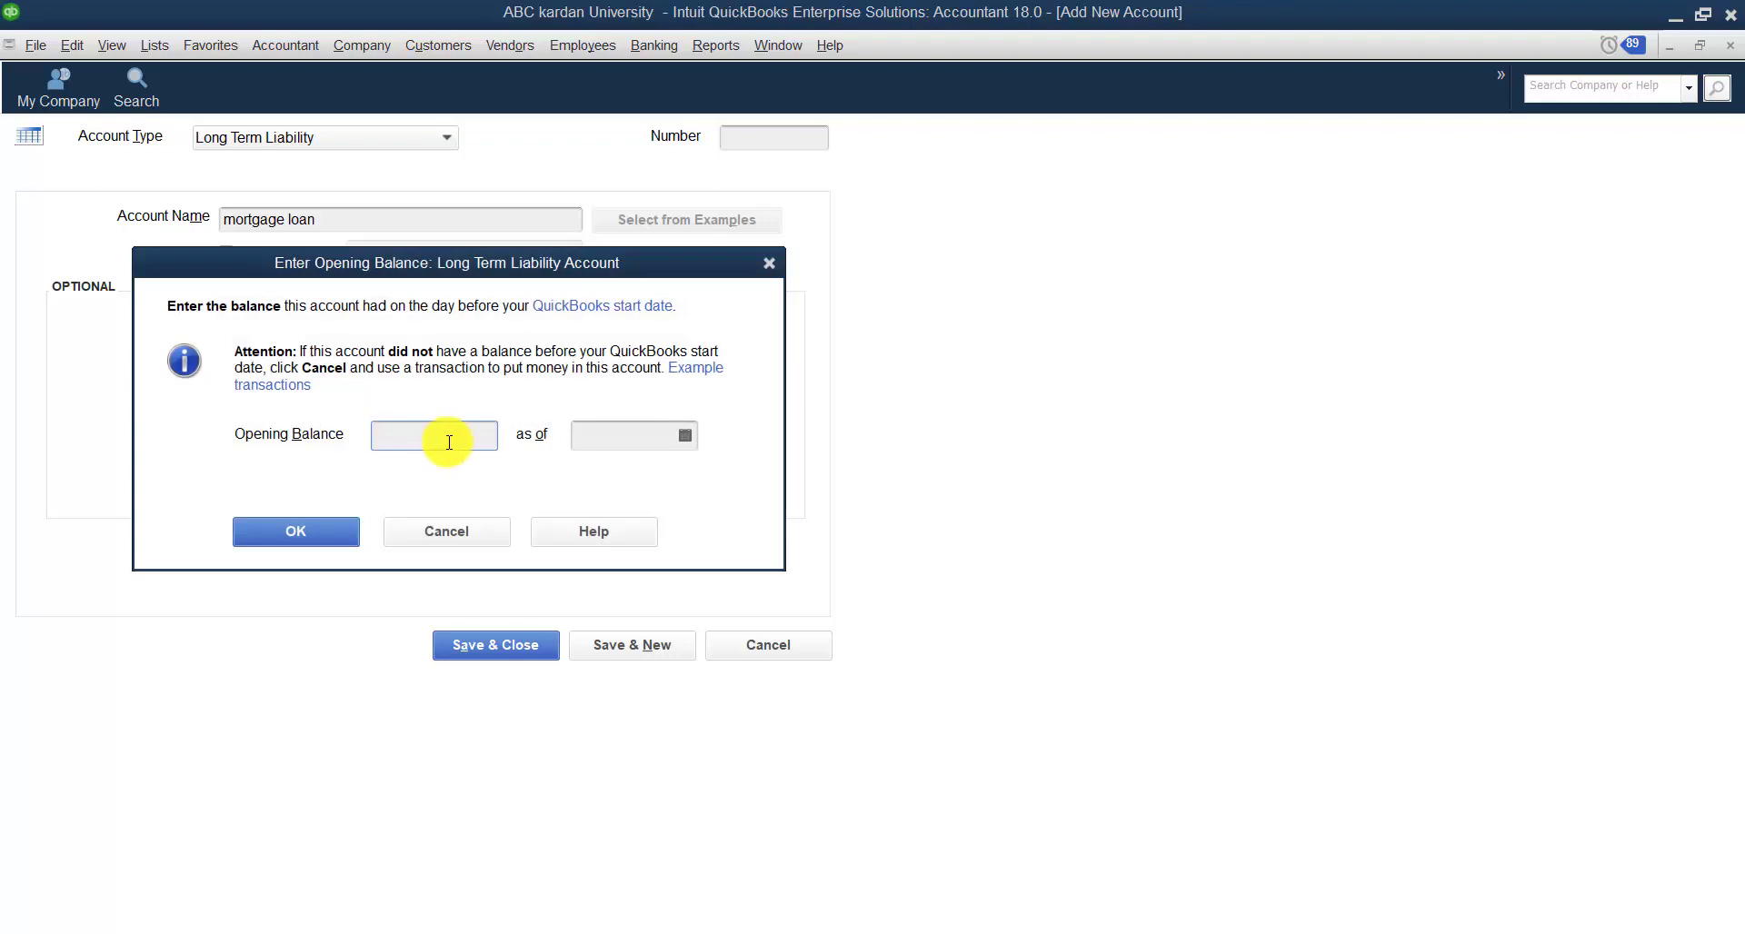
text(100000)
click(685, 435)
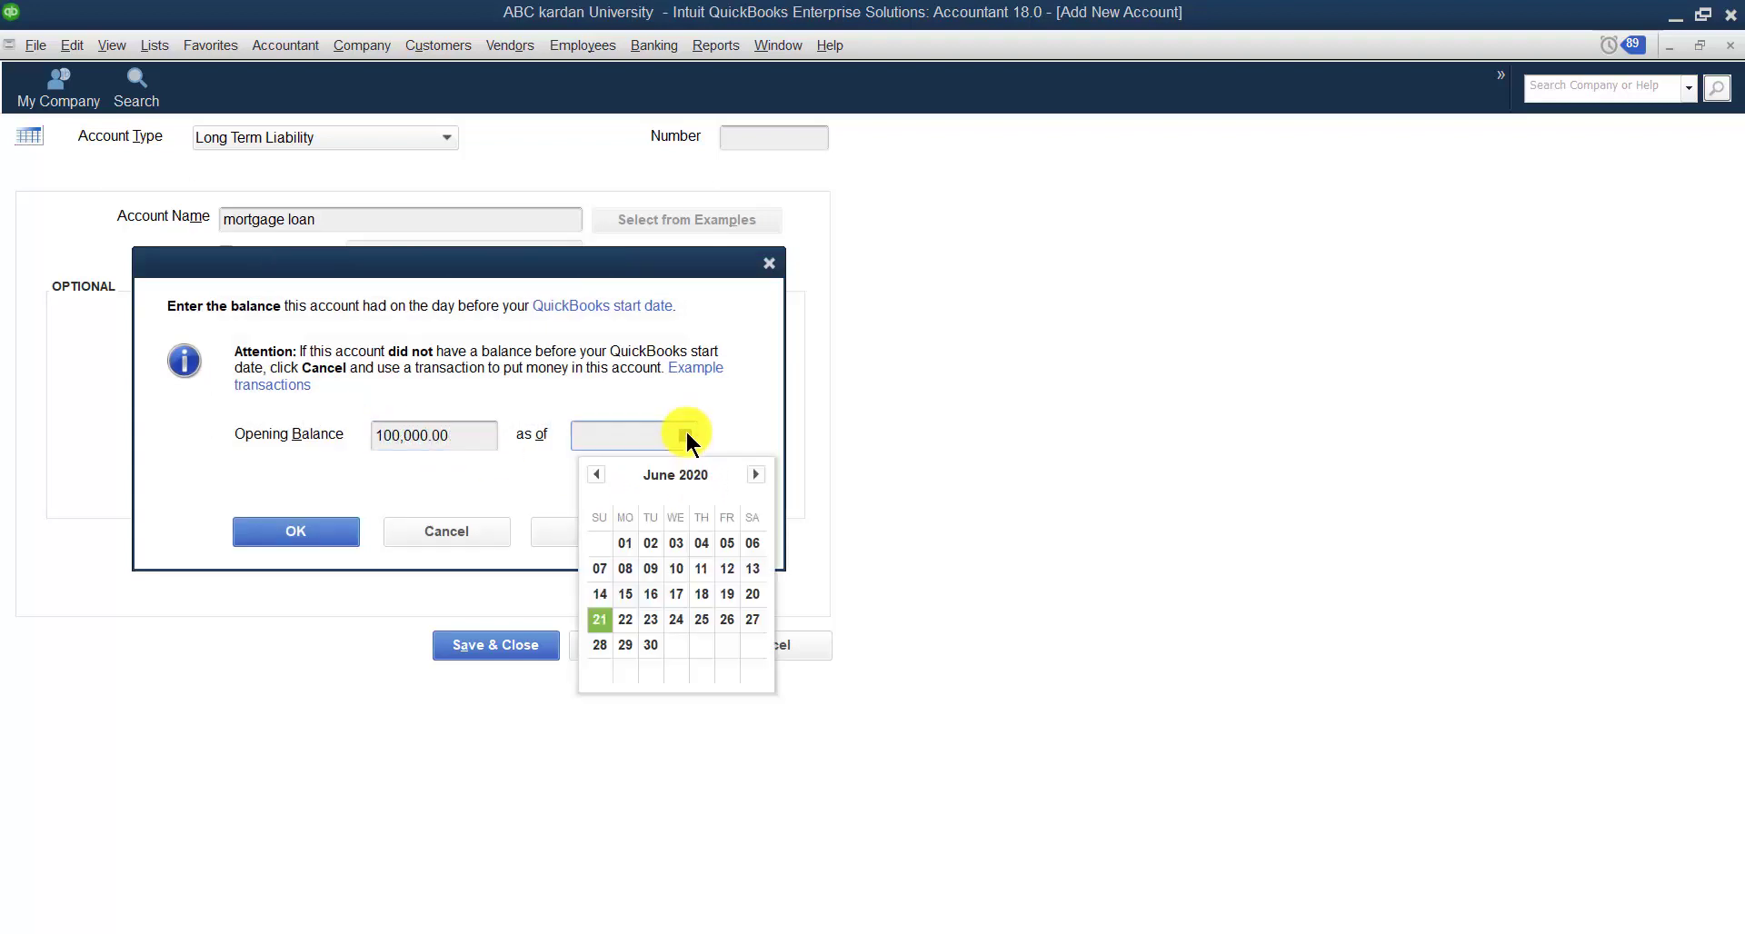
click(596, 474)
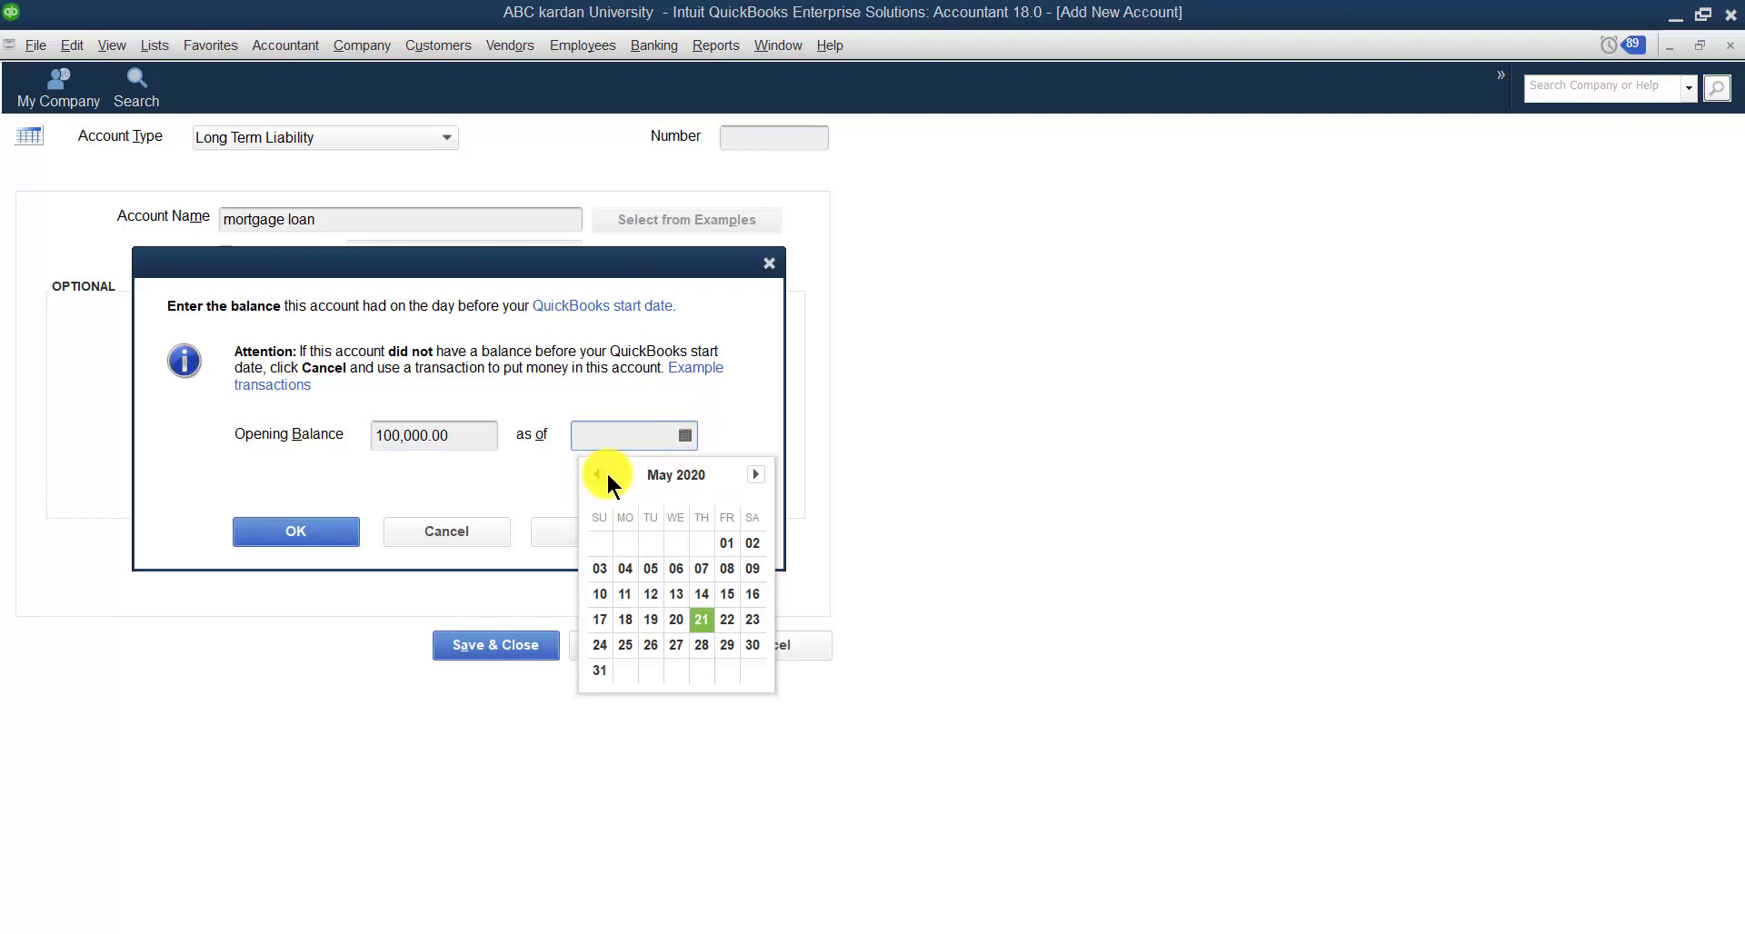
click(593, 475)
click(593, 474)
click(593, 474)
click(593, 474)
click(593, 474)
click(593, 474)
click(752, 475)
click(752, 474)
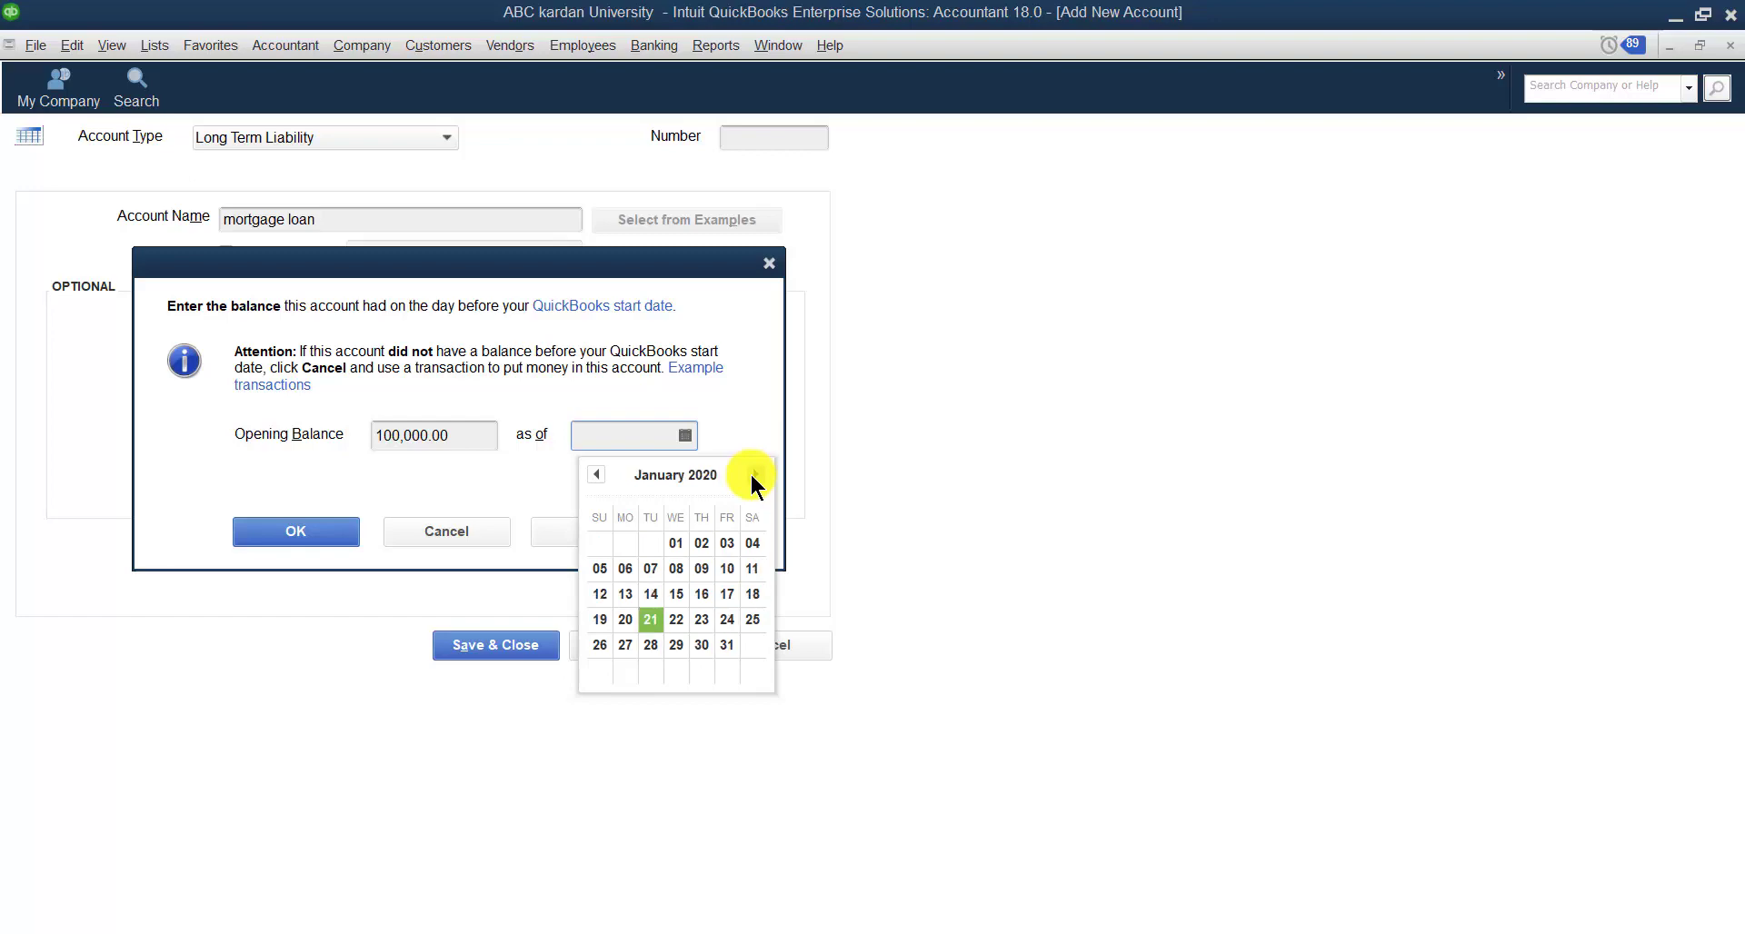
click(675, 542)
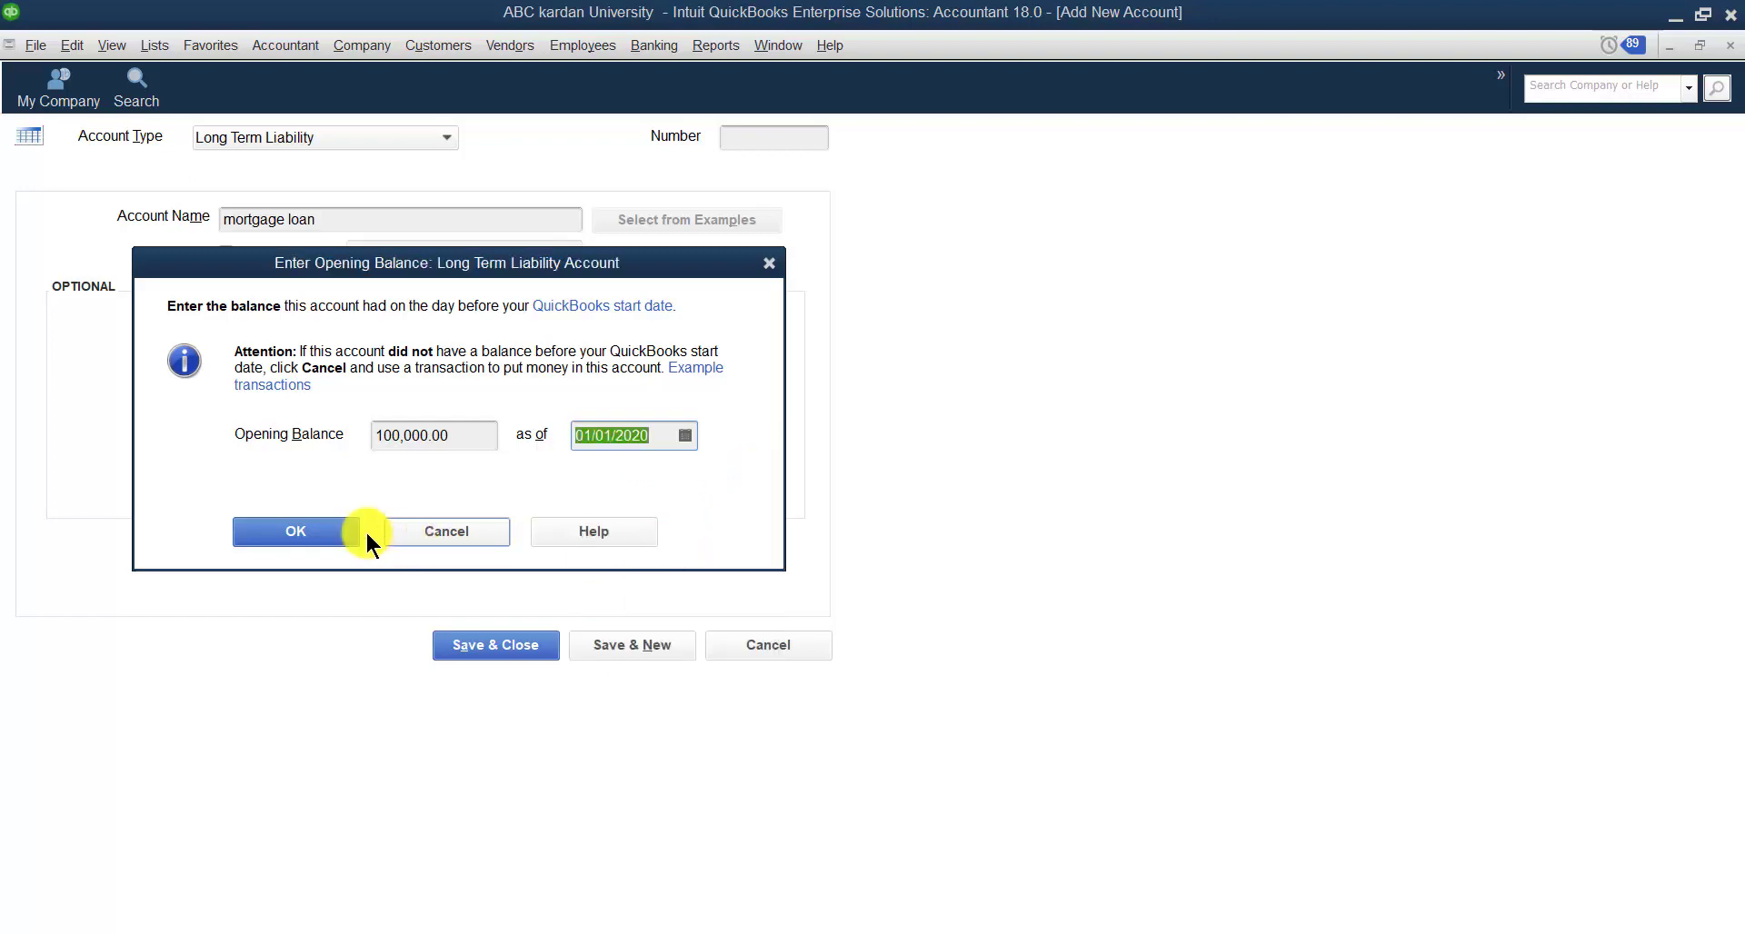
click(327, 532)
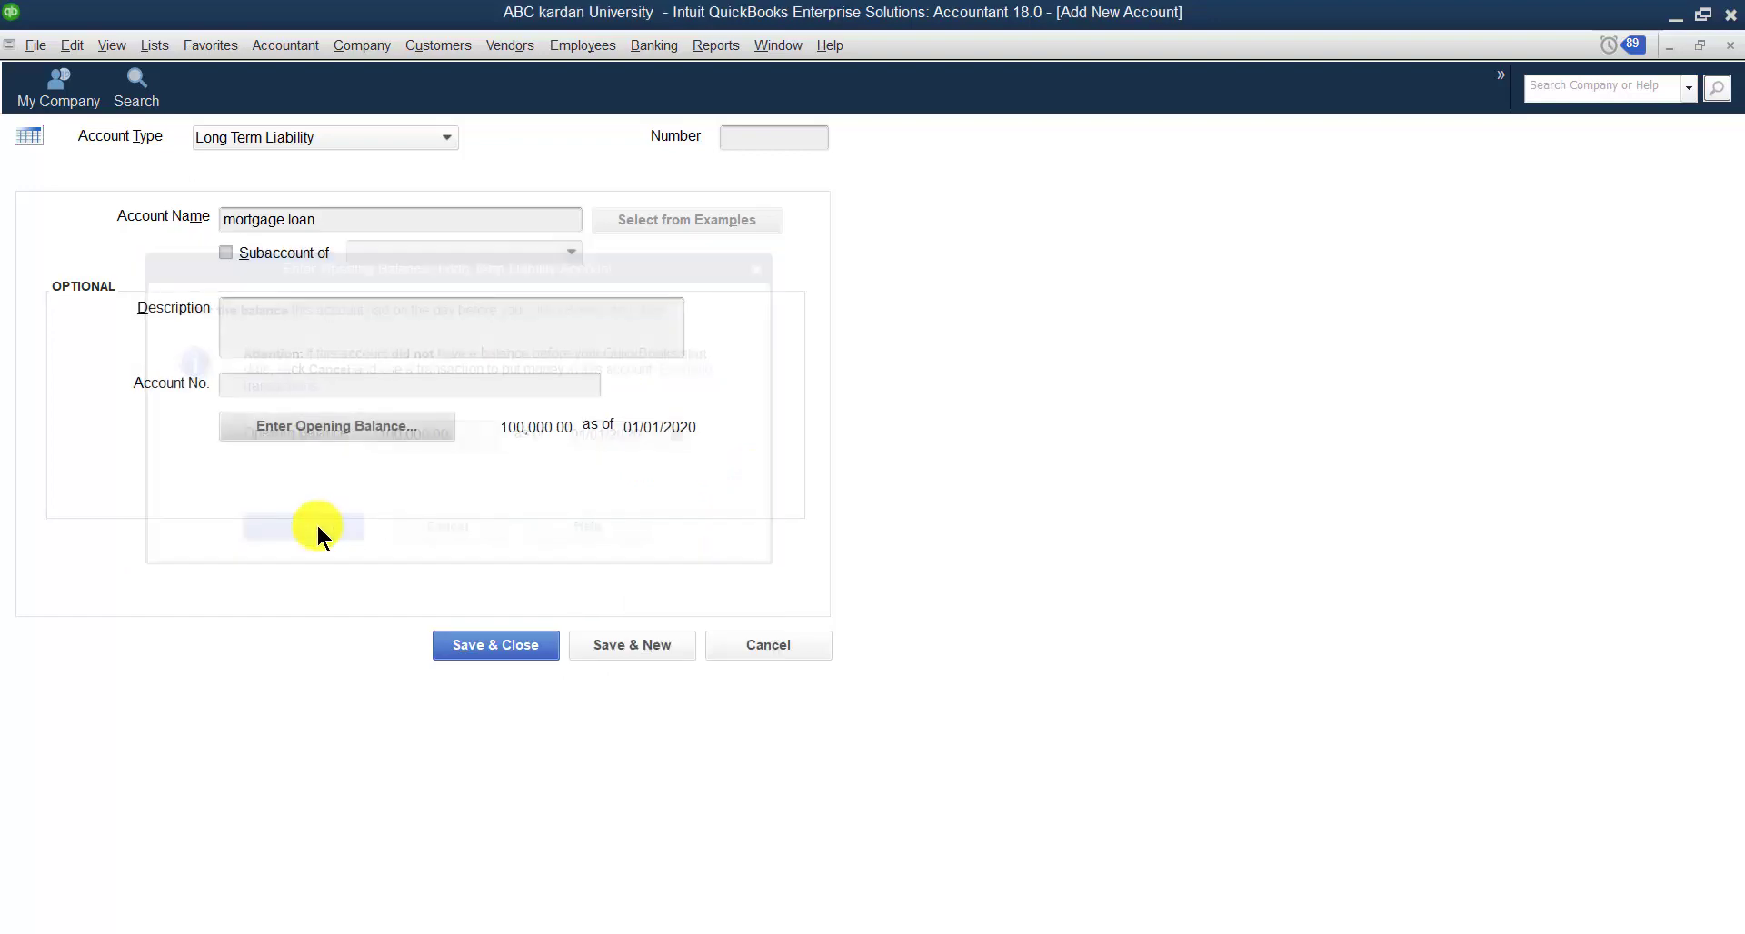
Step: Save the mortgage loan account, accept its past-dated opening balance, and close the Chart of Accounts
click(498, 645)
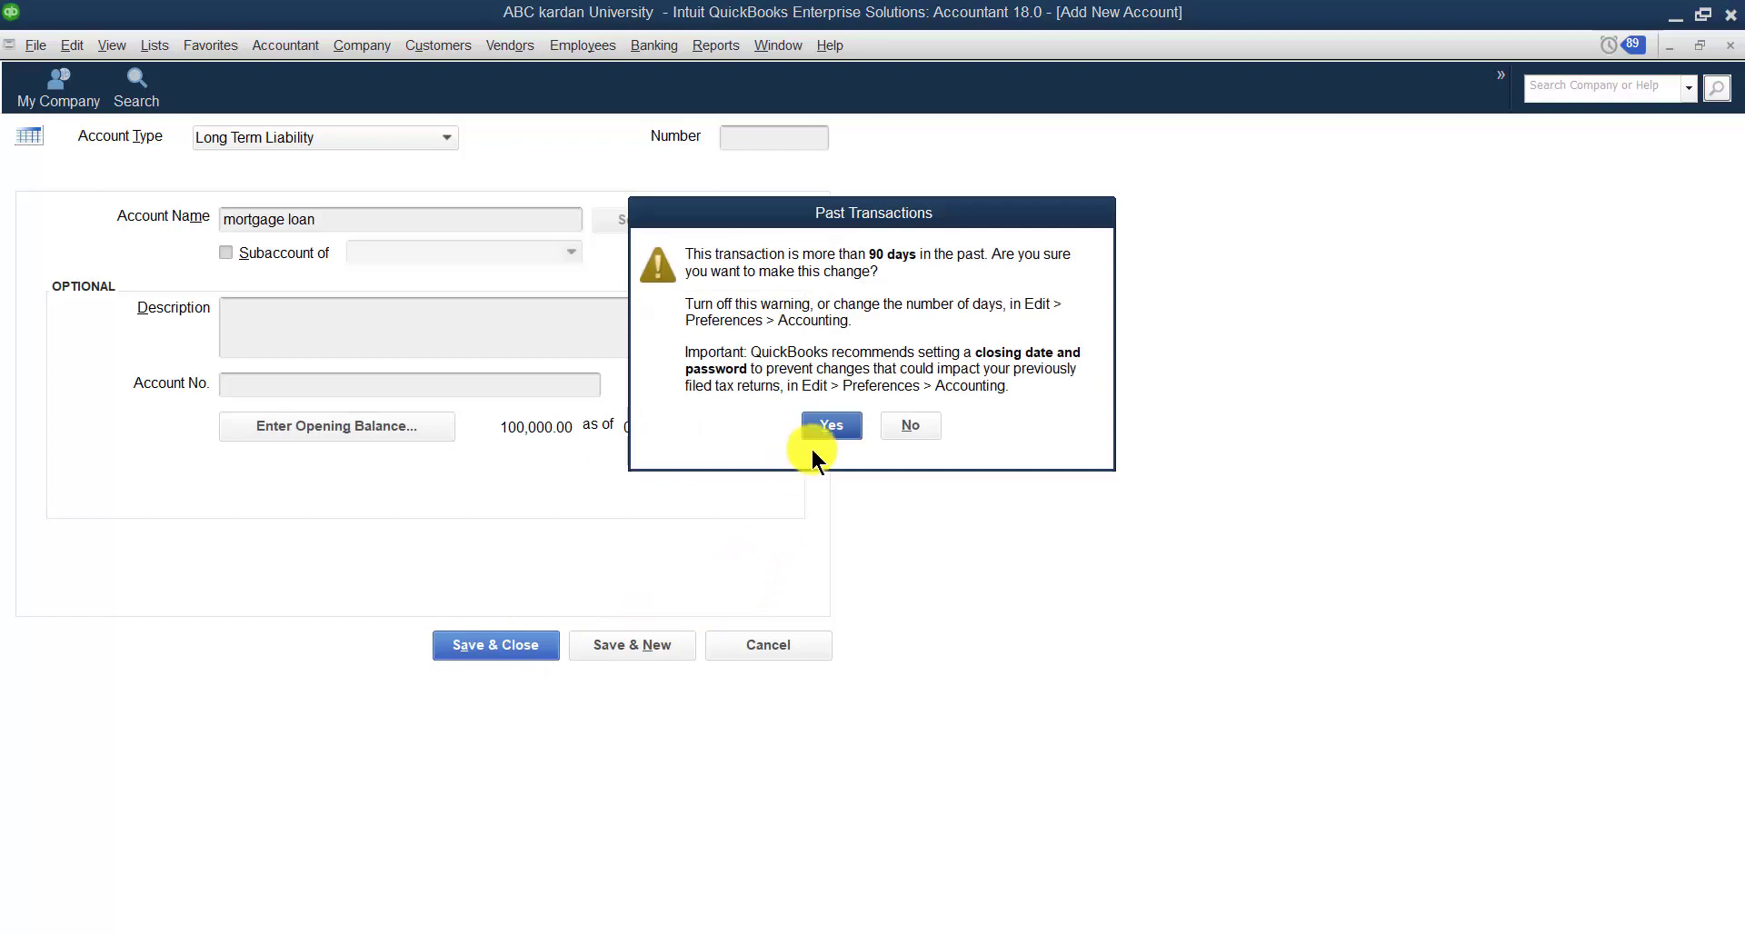
click(845, 427)
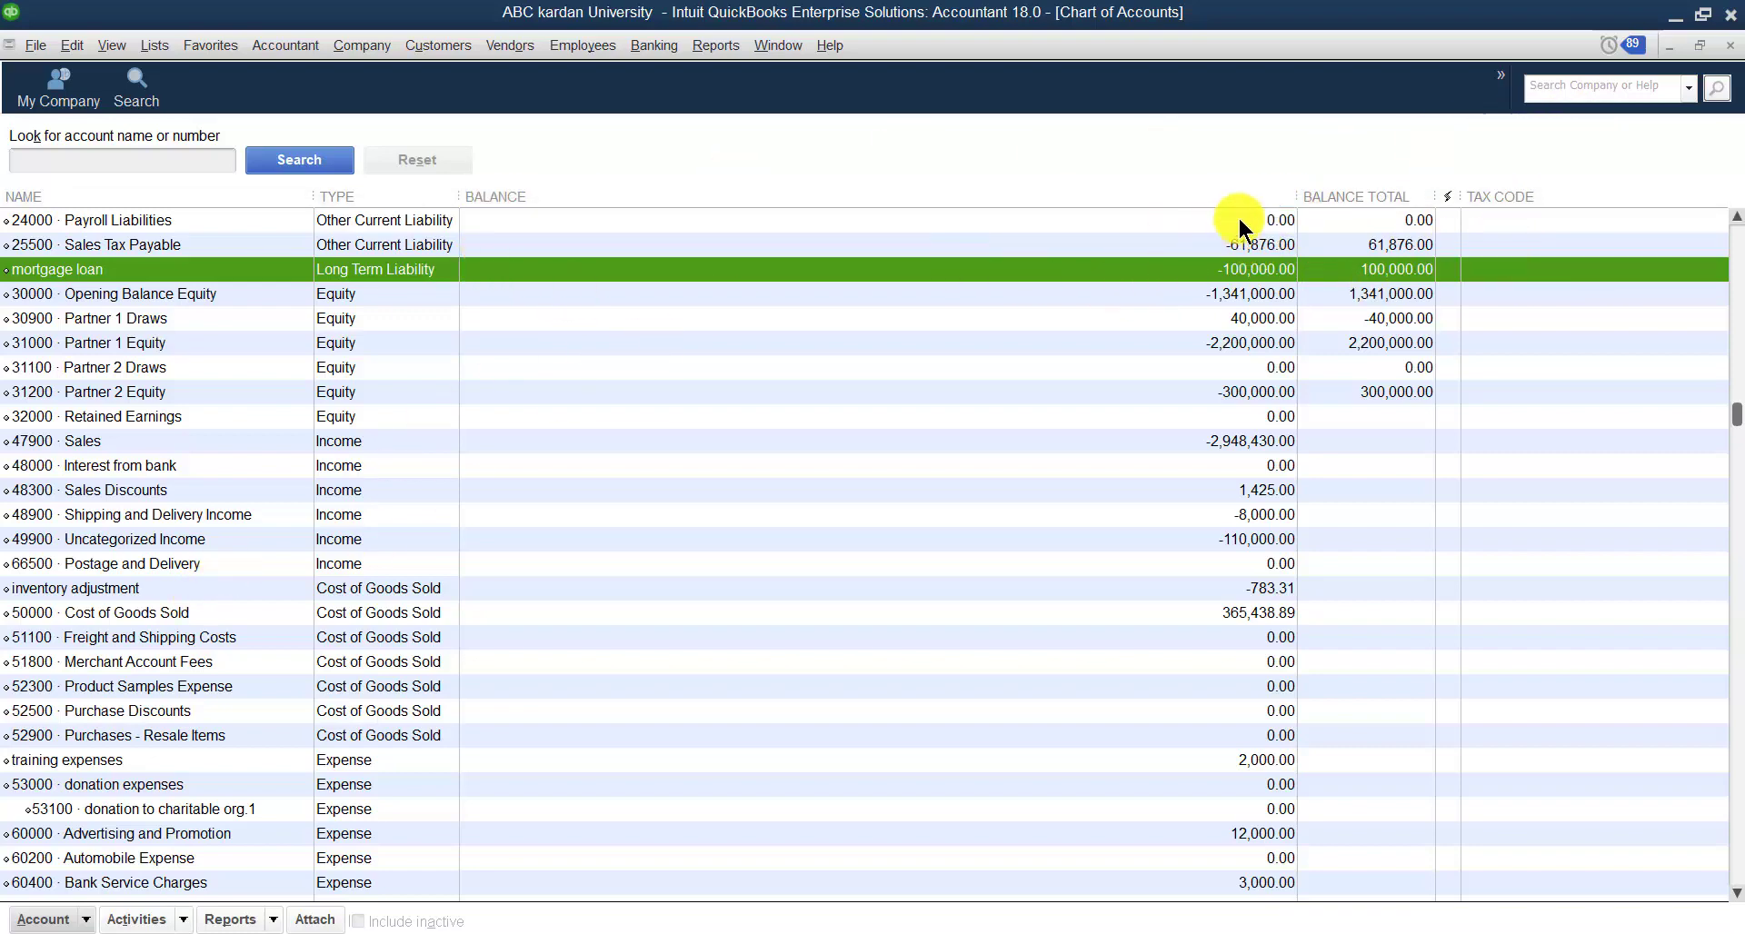
click(1729, 44)
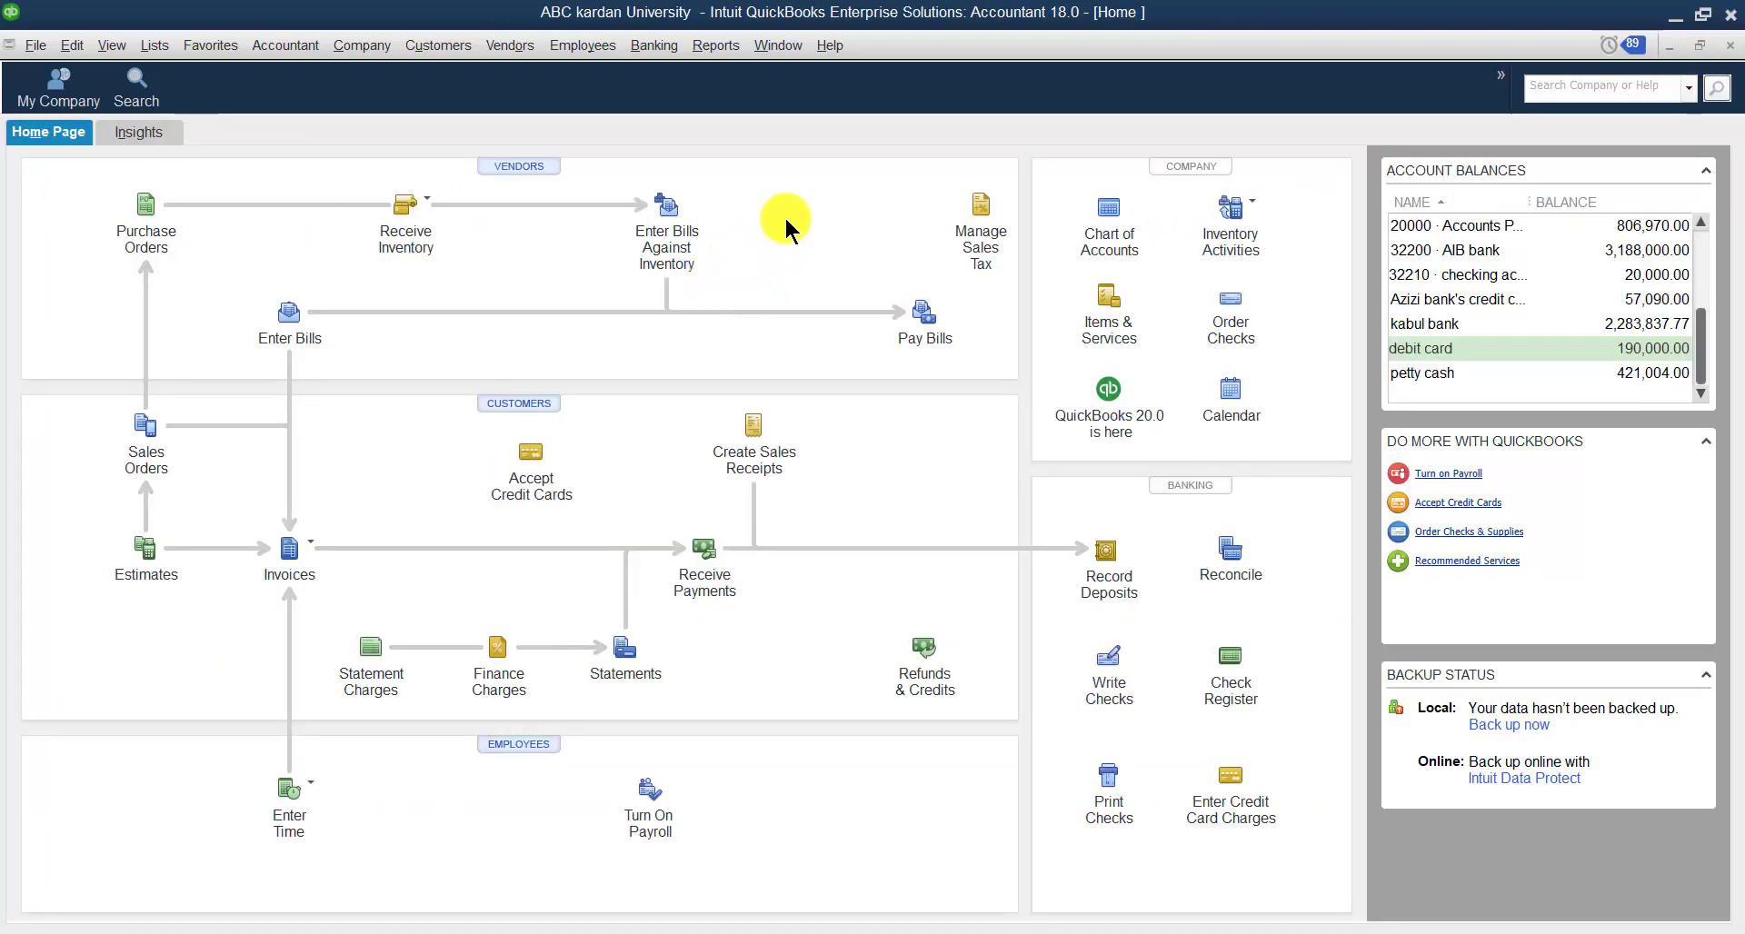
Step: Start a bank deposit into 32200 AIB bank and select the vendor from whom the loan is received
click(653, 45)
click(647, 176)
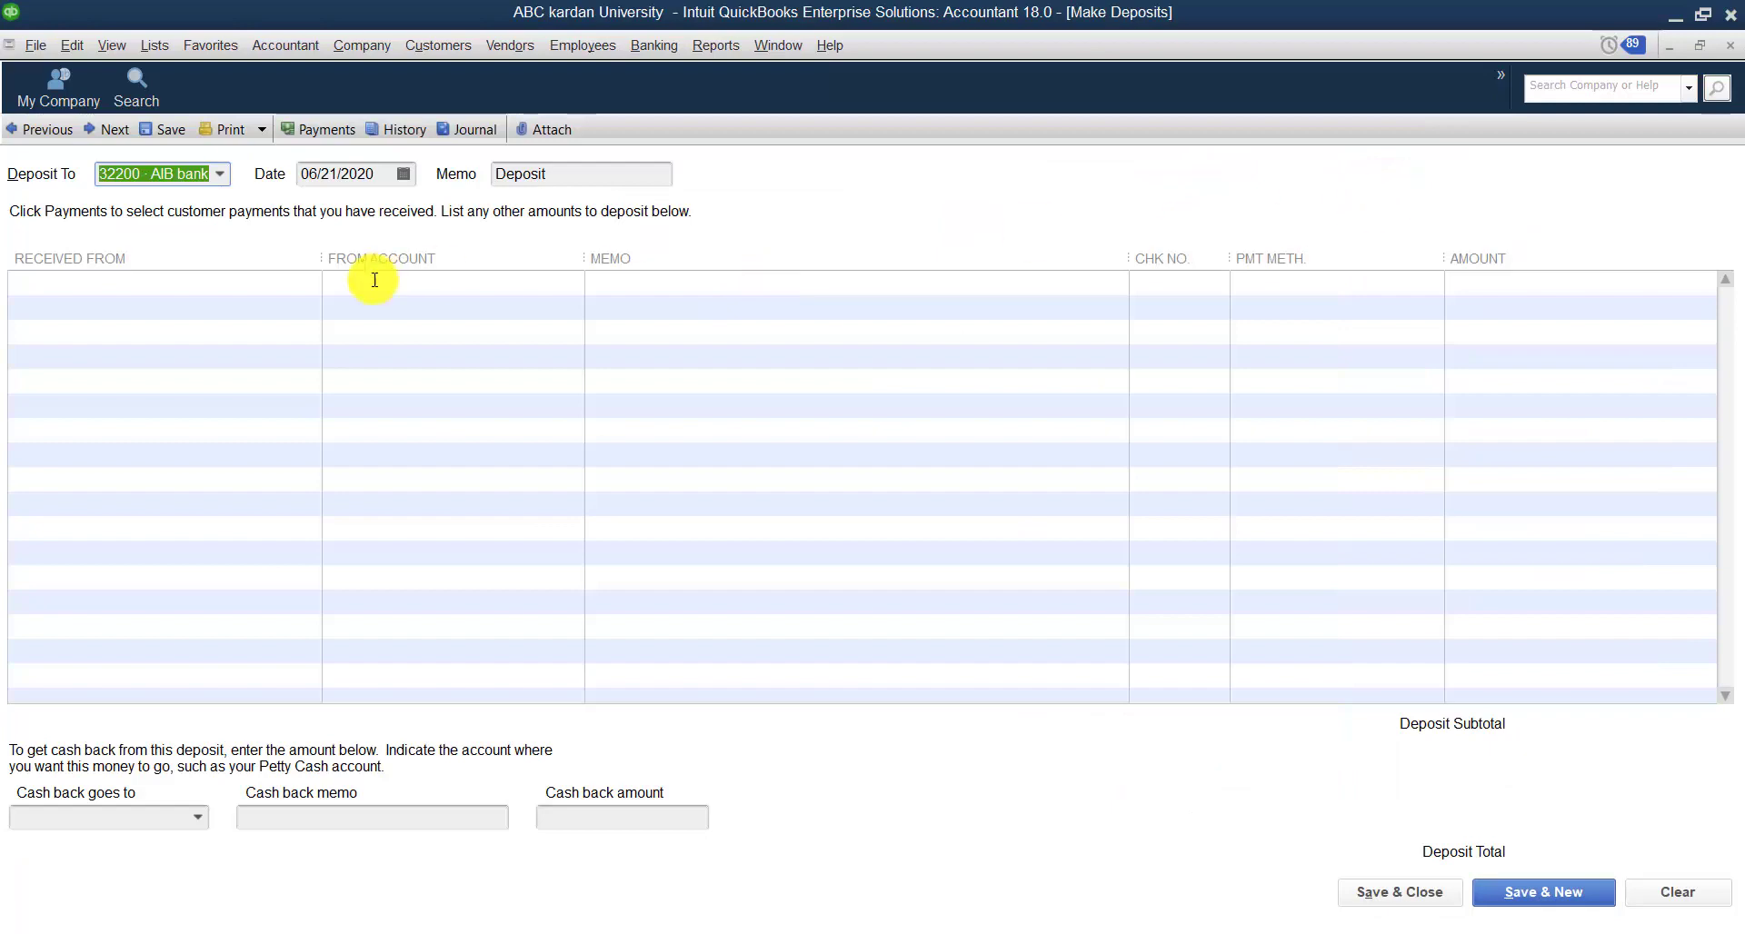
click(258, 282)
click(308, 282)
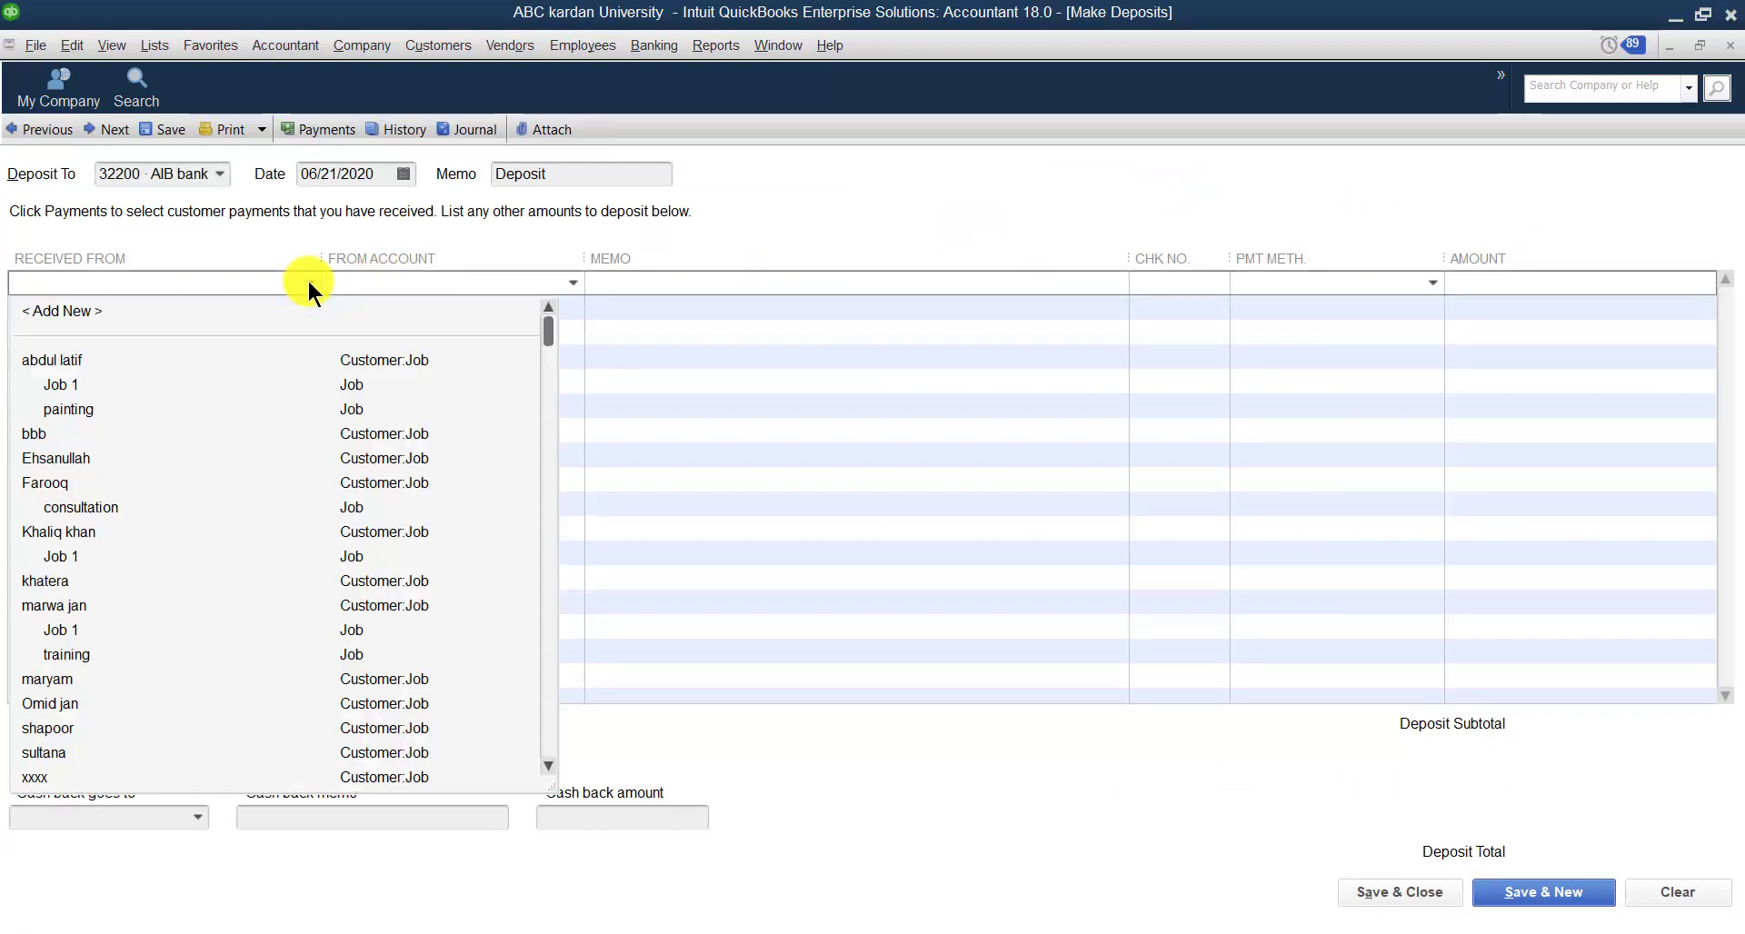
click(221, 171)
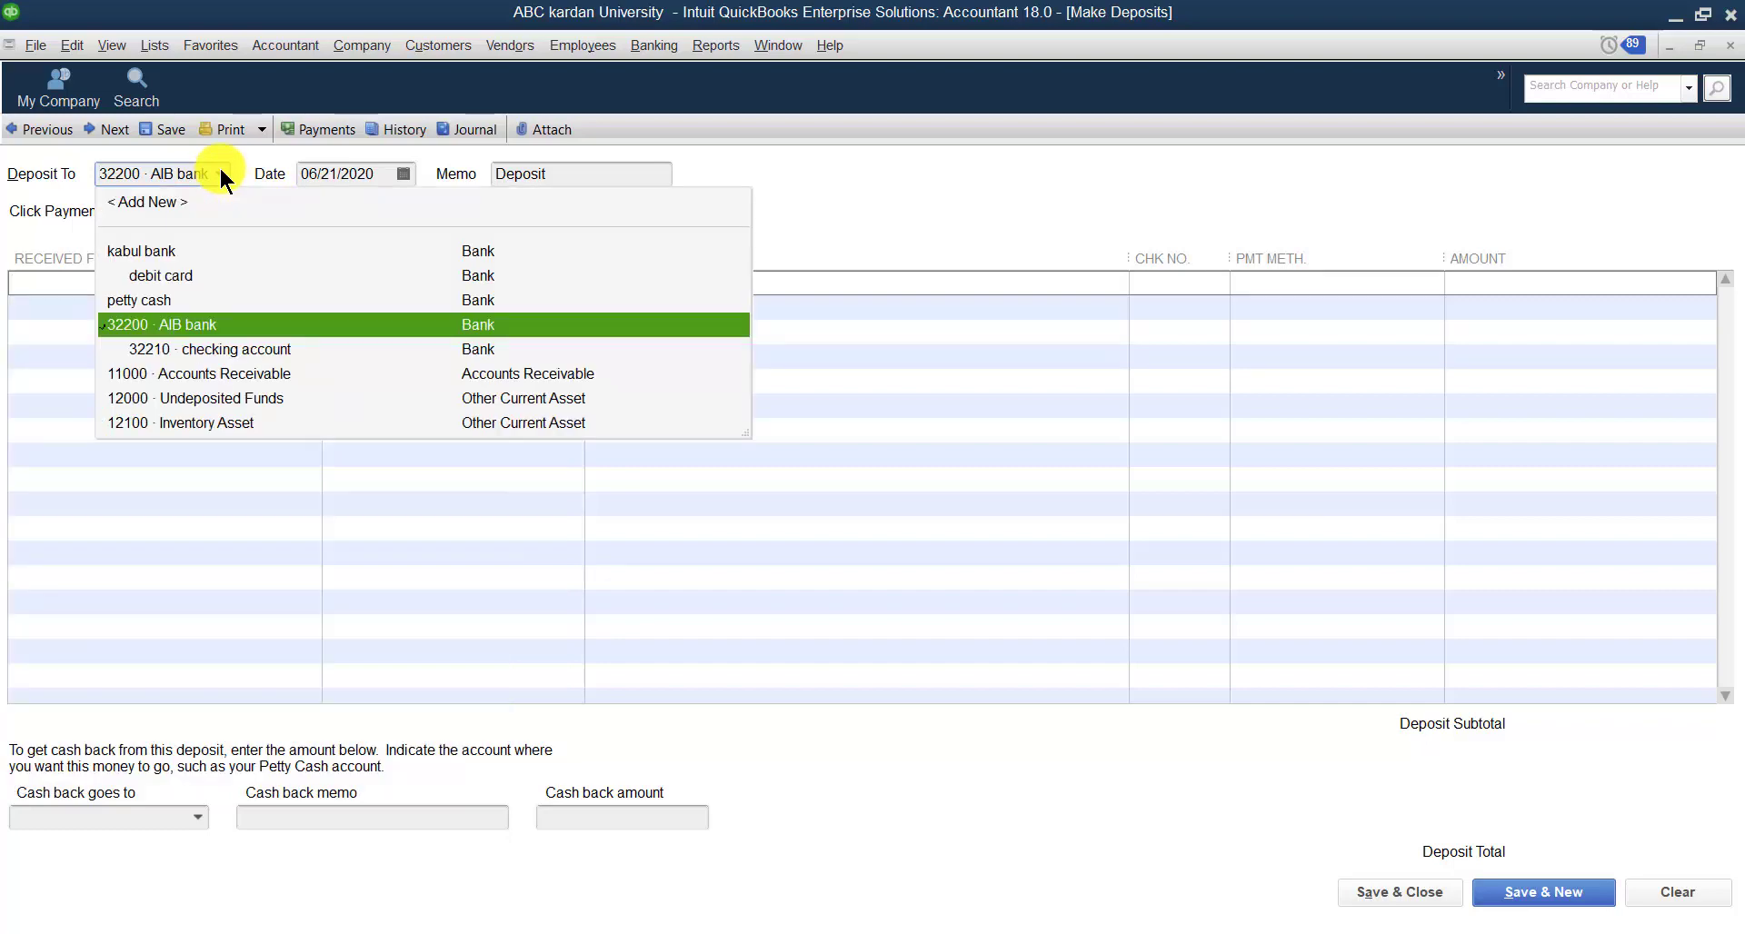
click(221, 173)
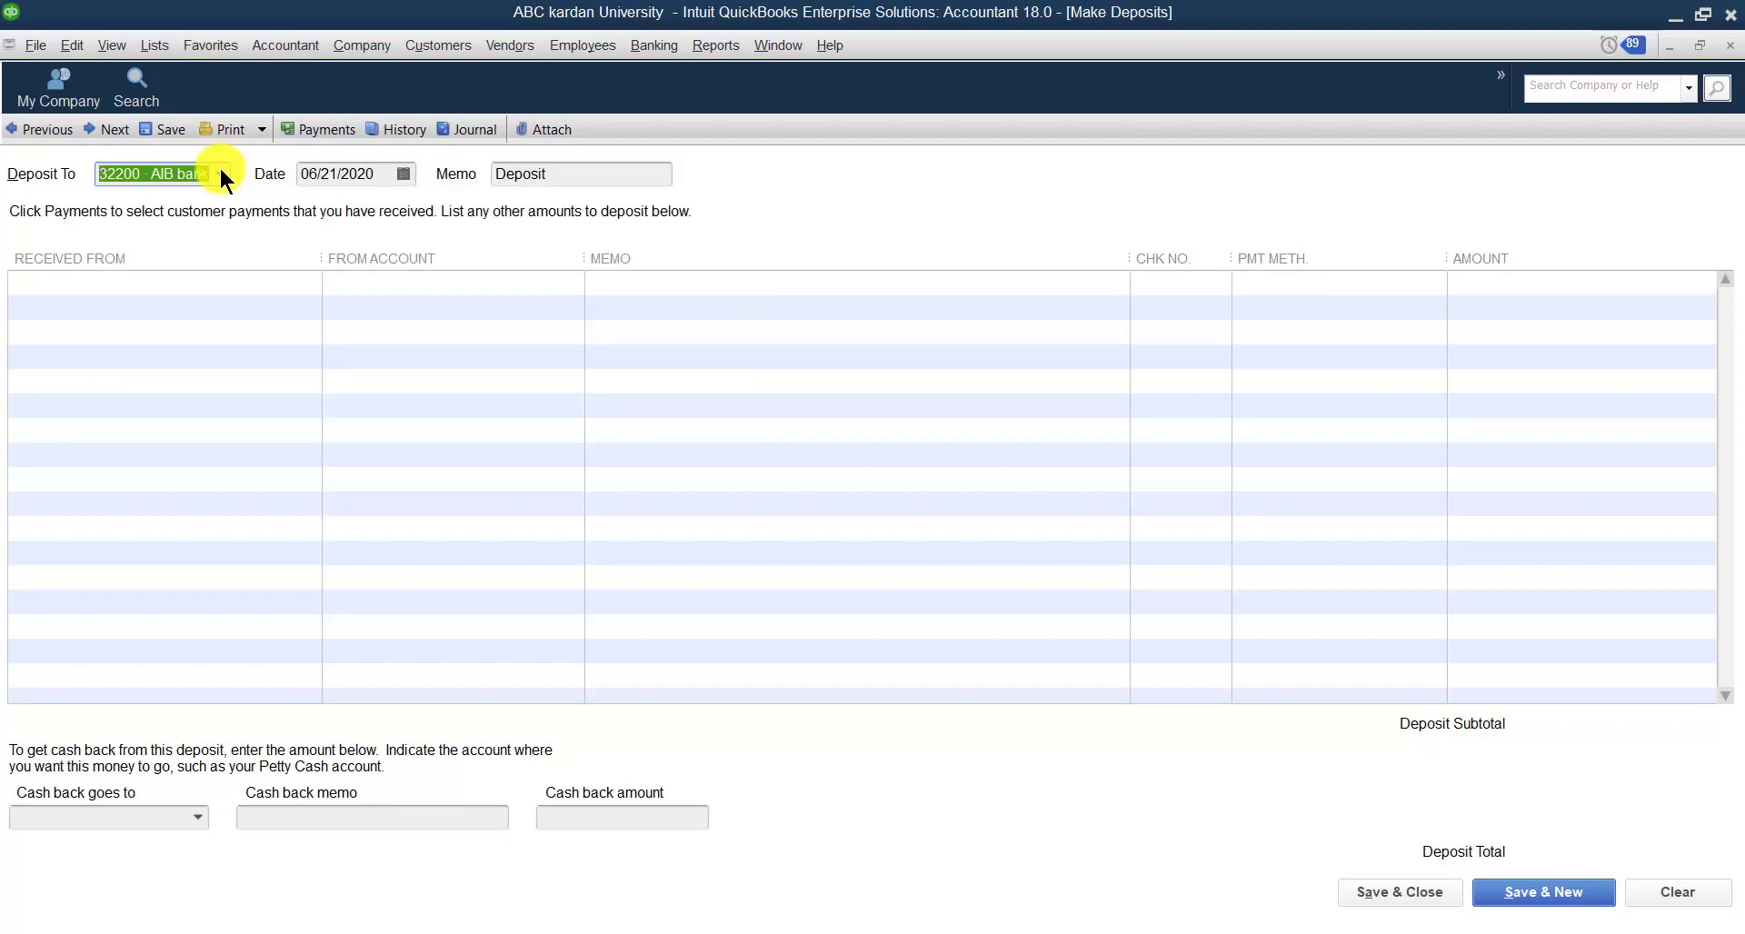
click(309, 281)
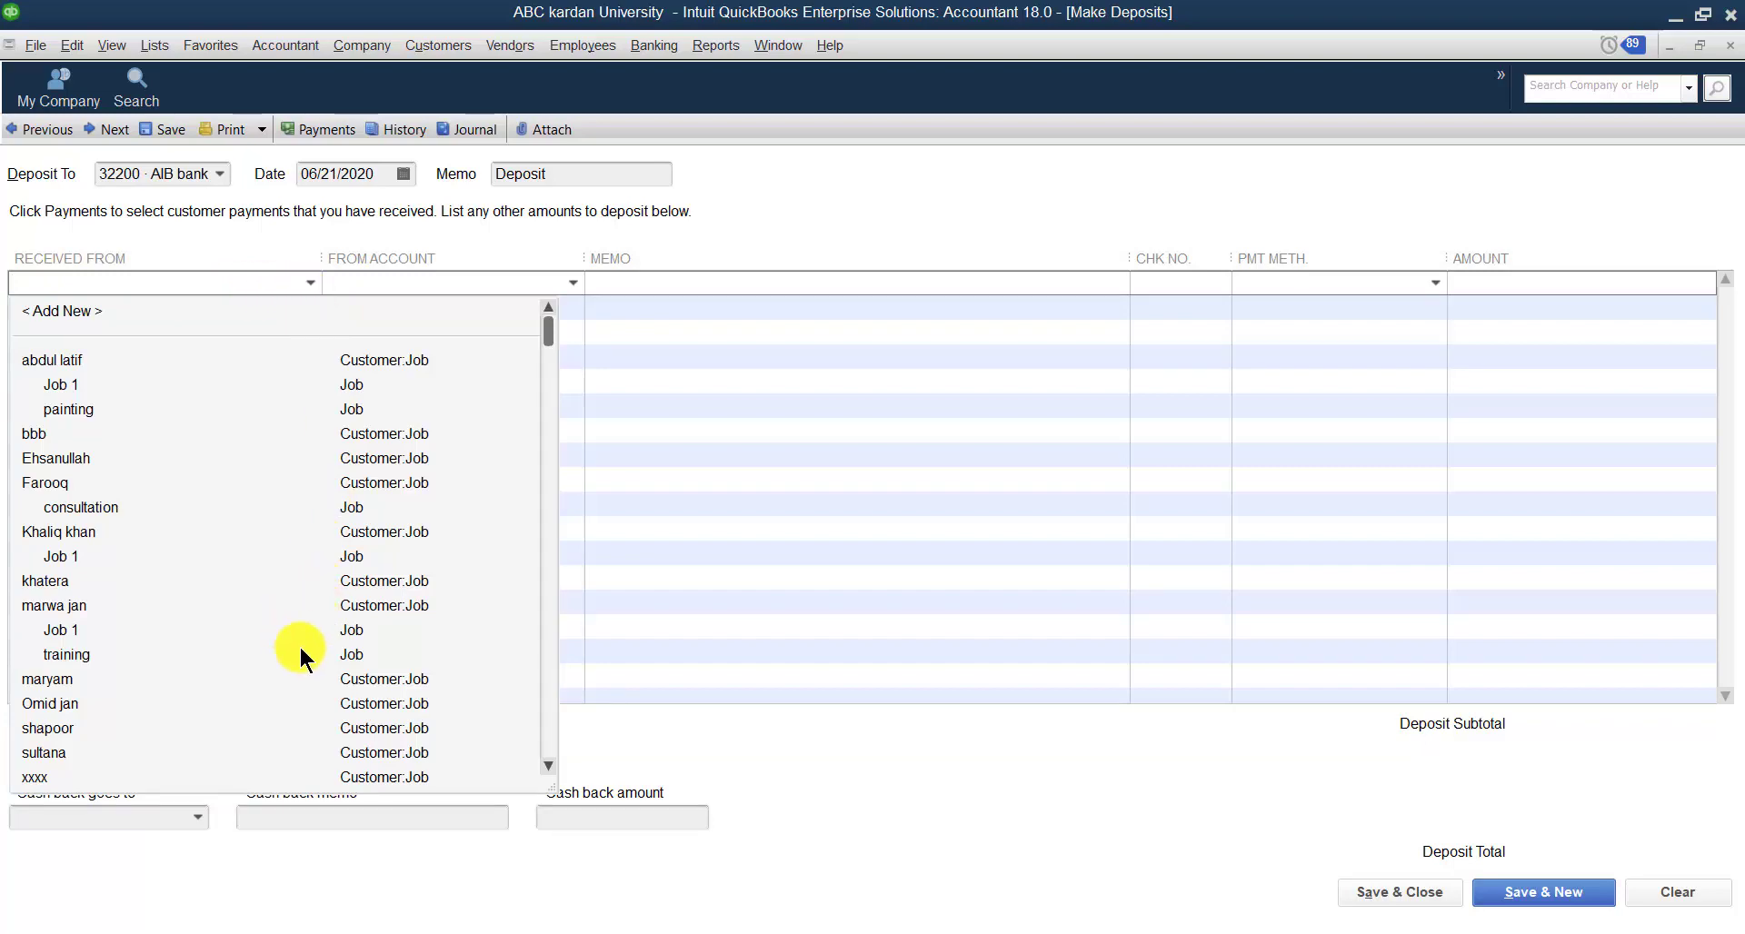
scroll(238, 713, down, 4)
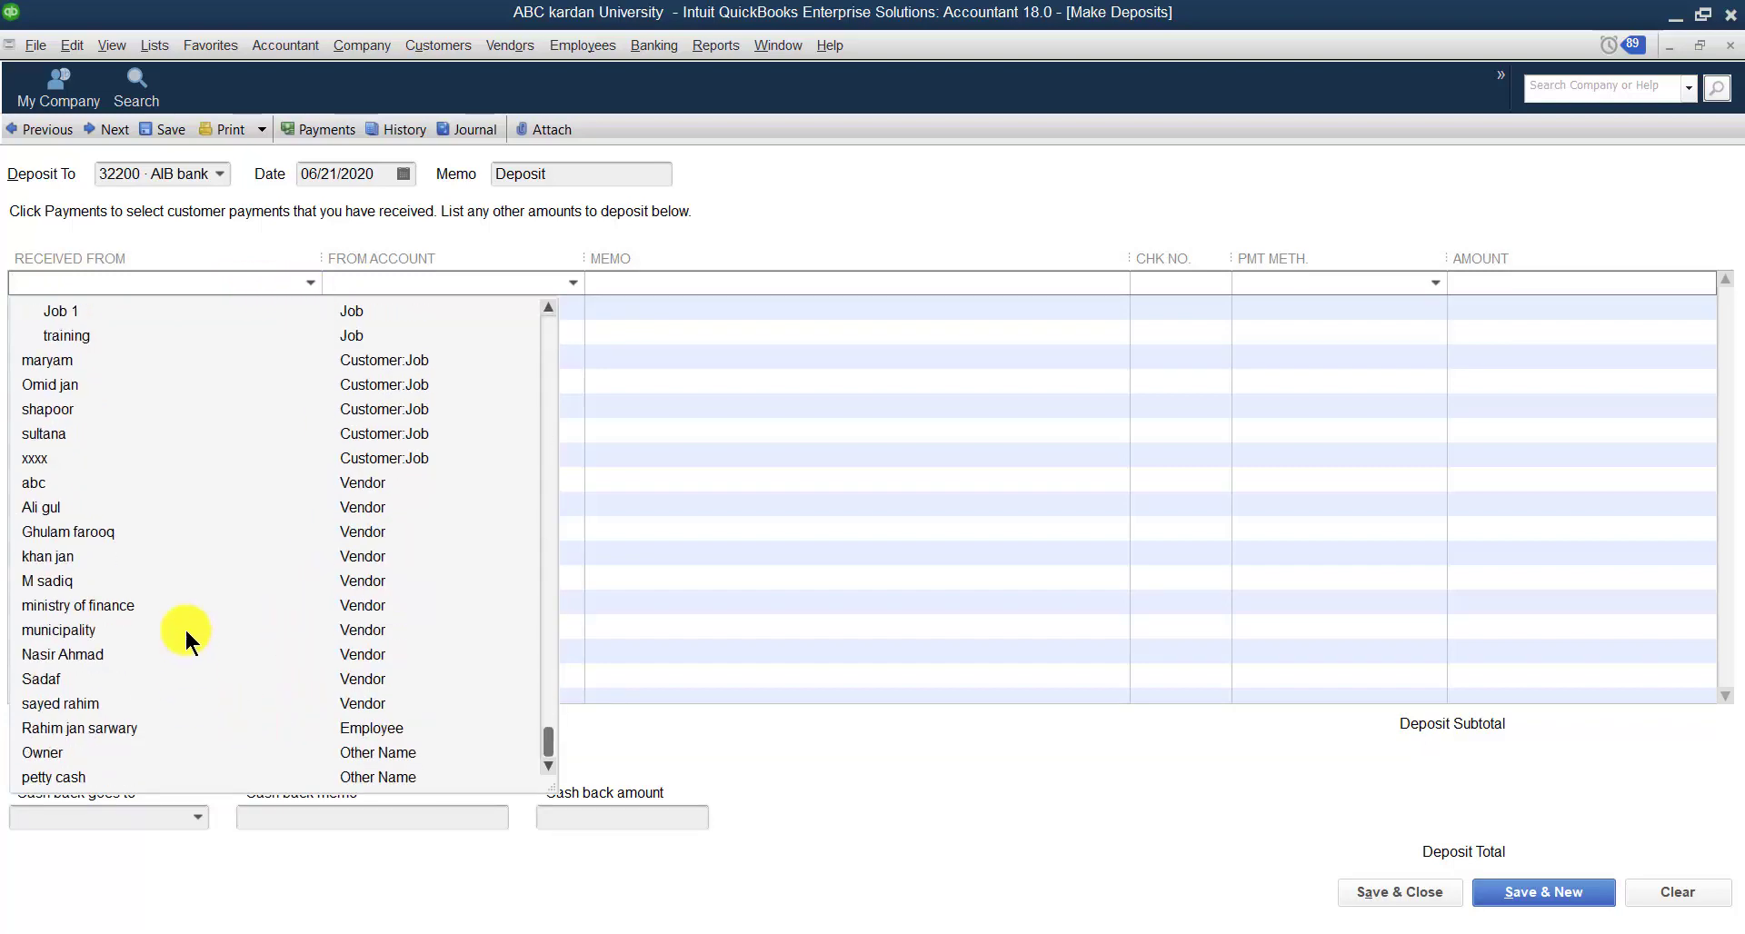
click(62, 679)
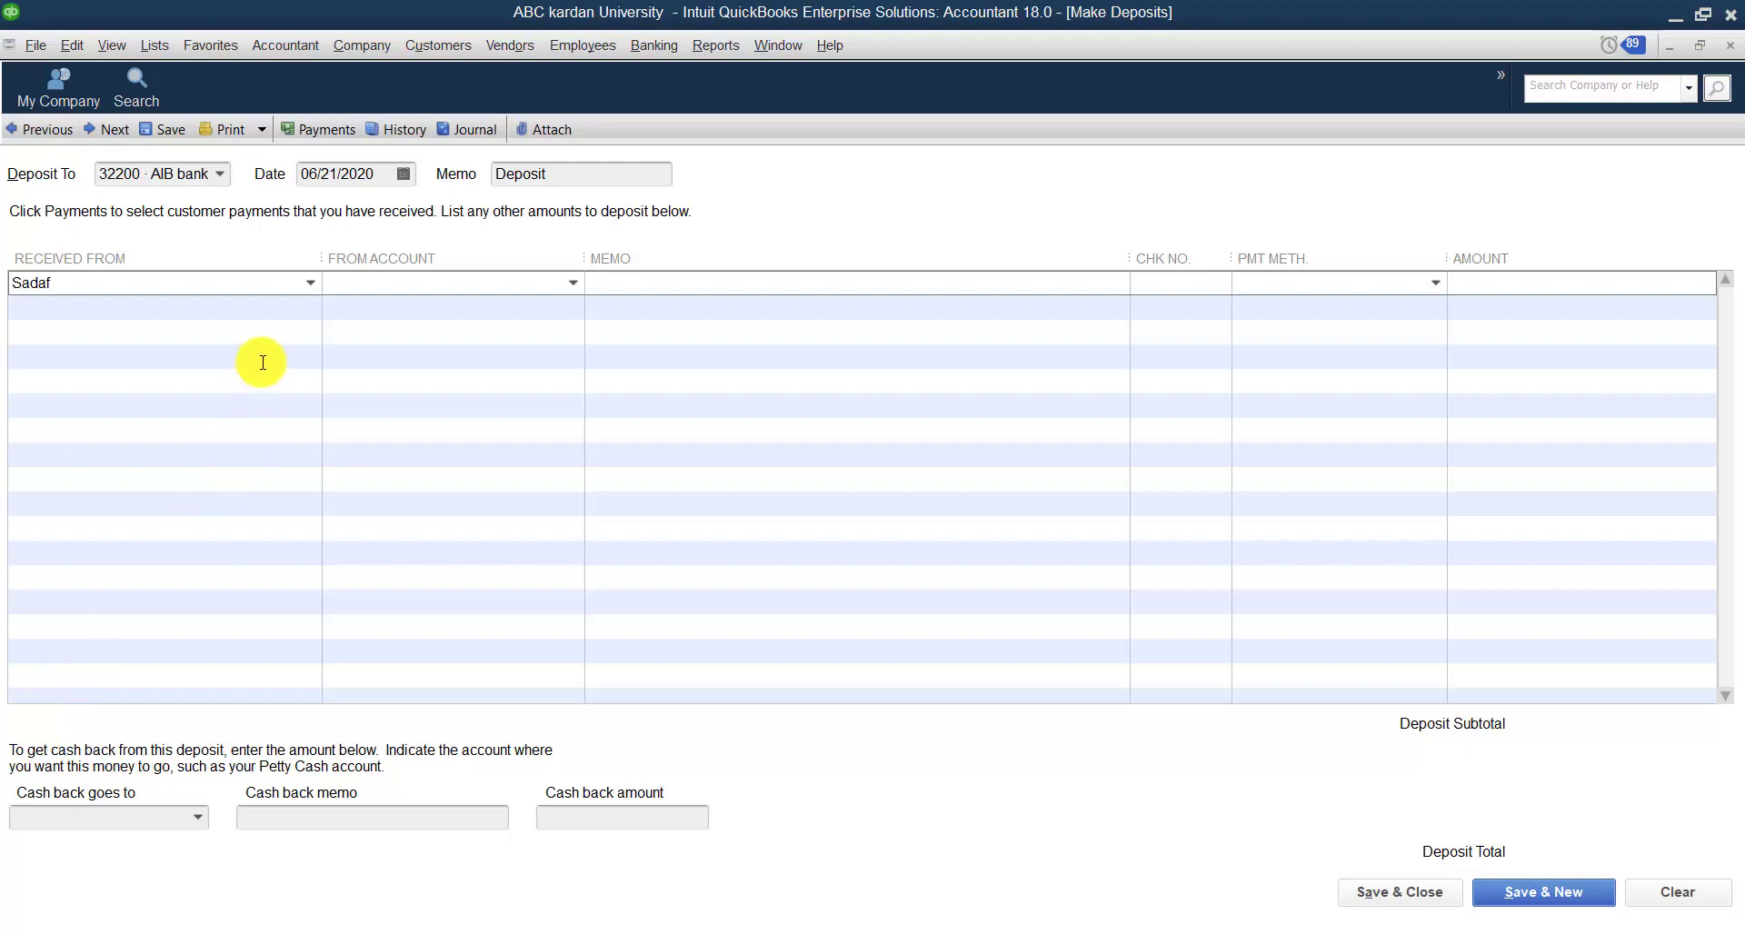
Step: Set the deposit's source account to mortgage loan with an amount of 100,000, and save and close it
click(569, 278)
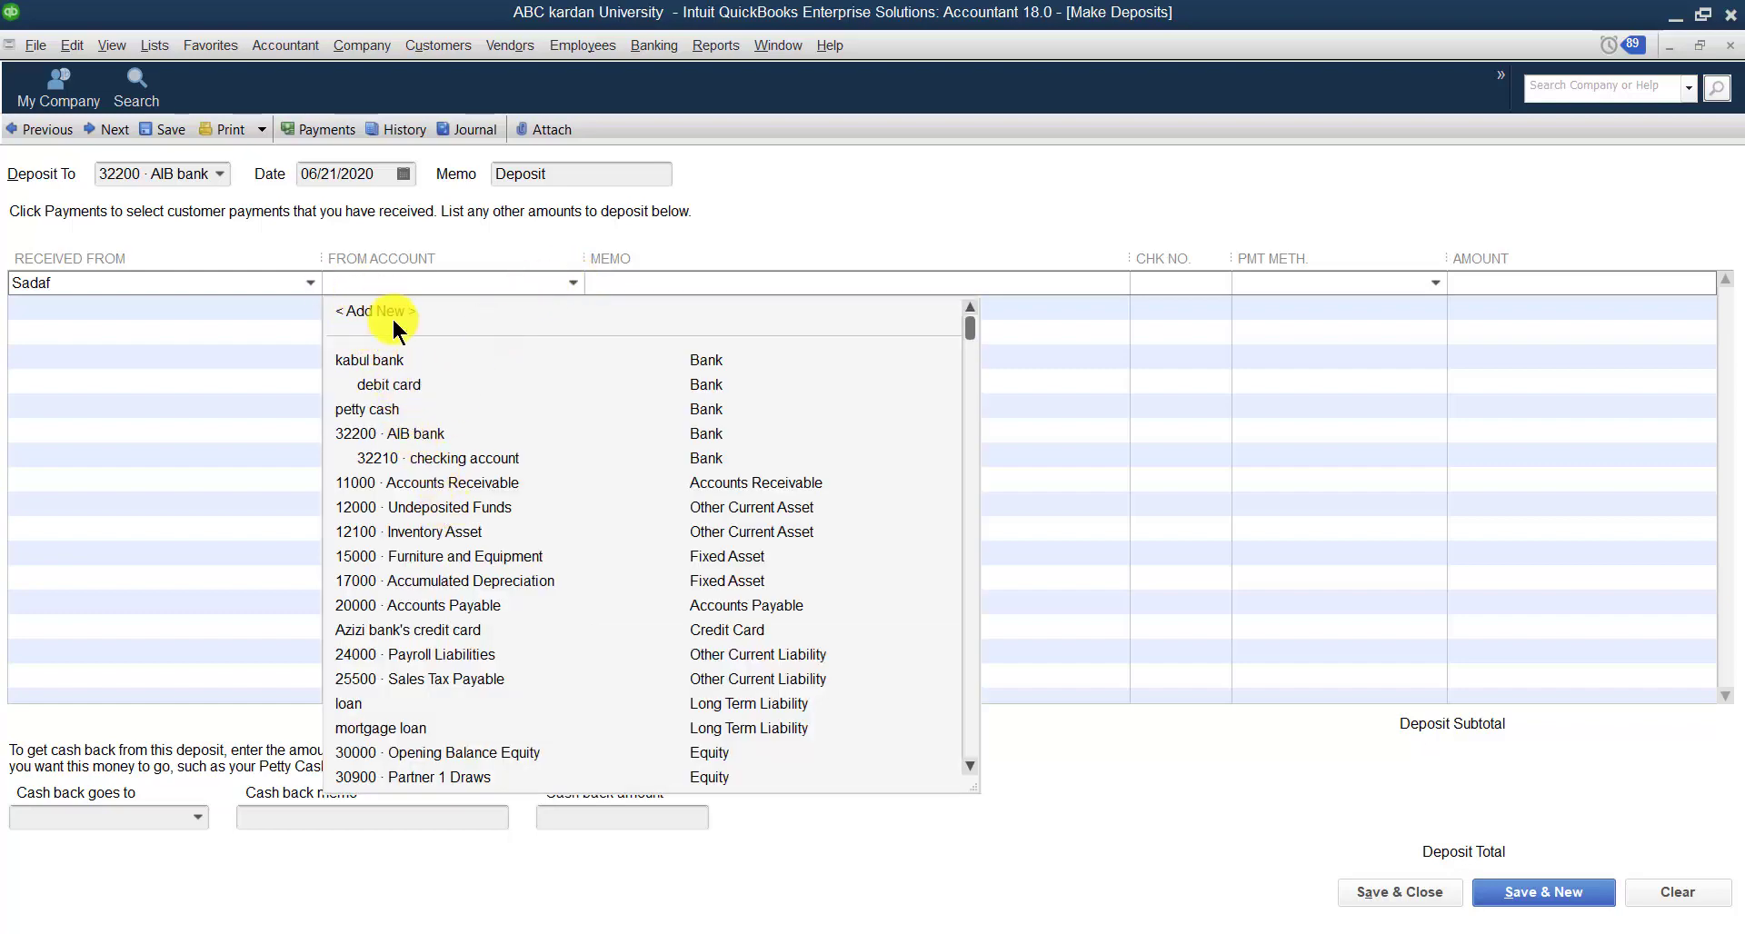
click(385, 727)
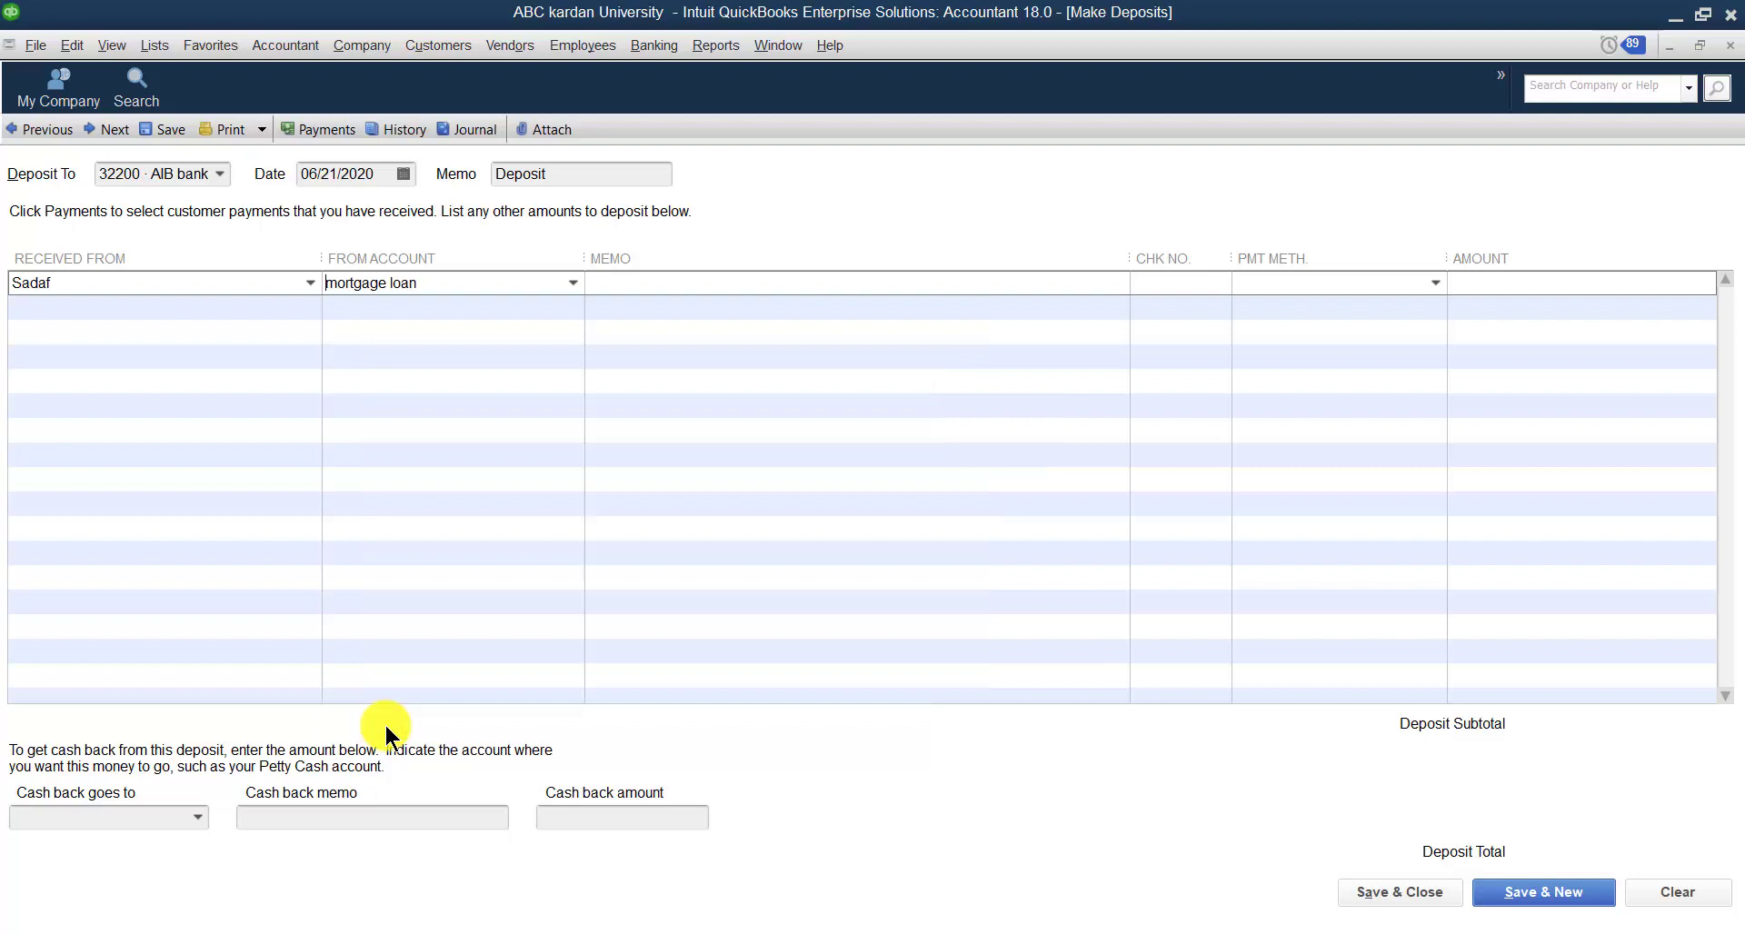
click(1539, 278)
text(3)
key(BackSpace)
text(100000)
click(1414, 891)
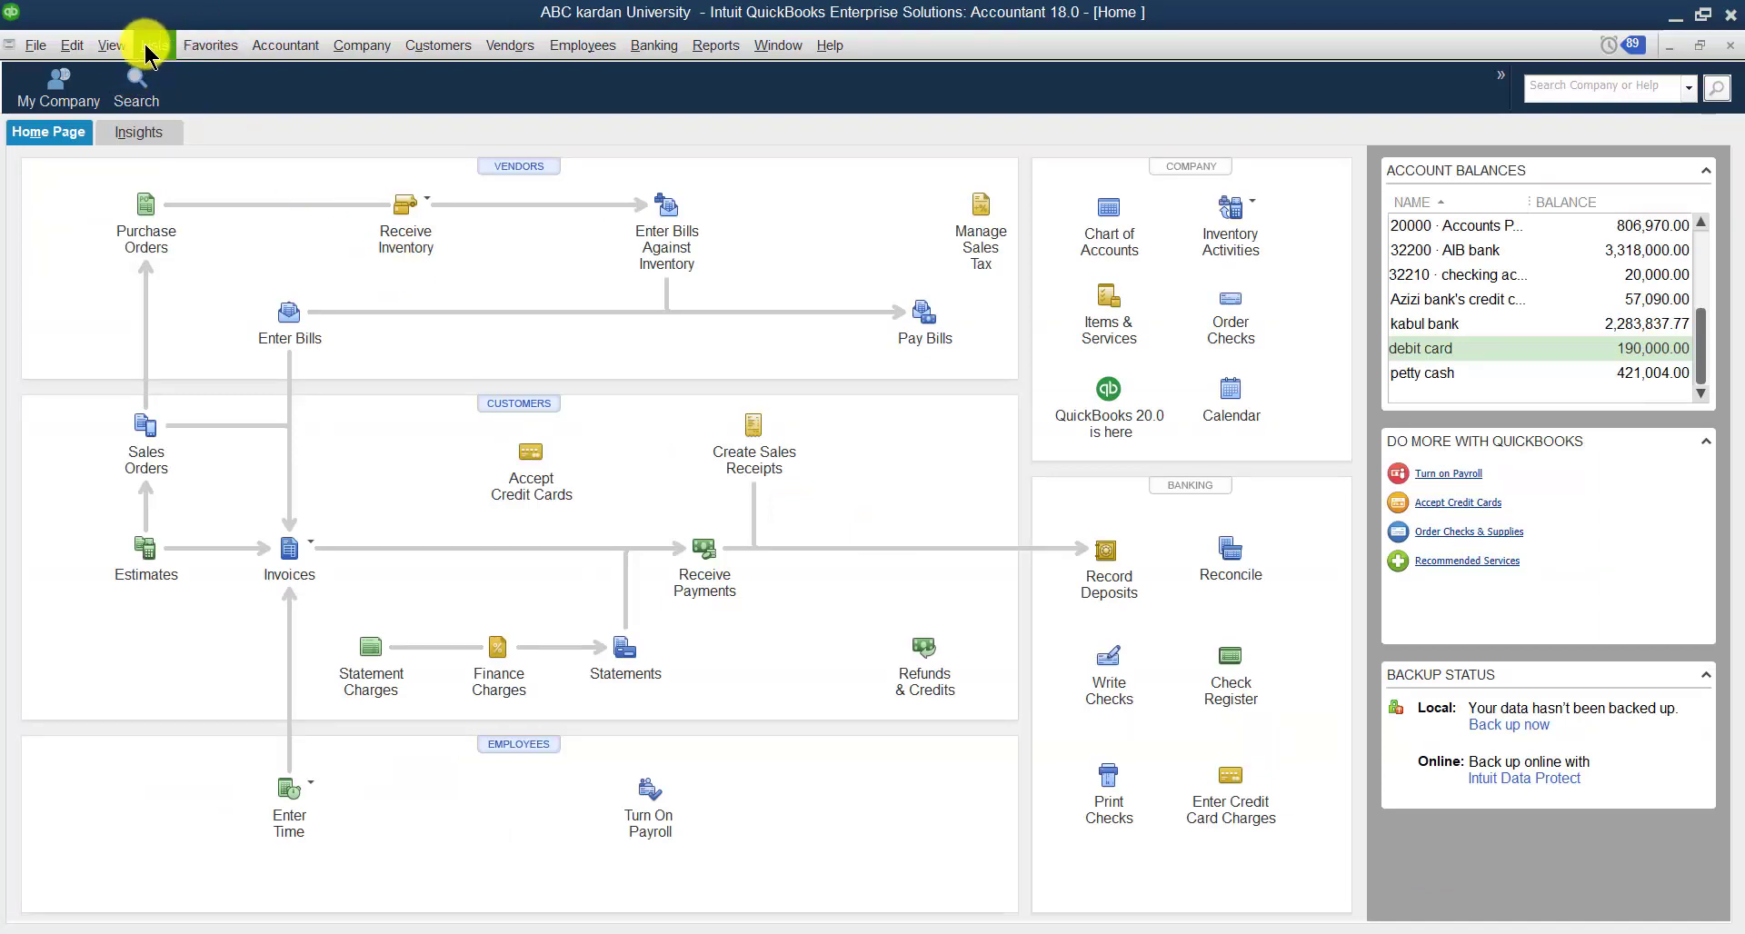
Step: Check the mortgage loan account's balance by choosing it as the source in a funds transfer, and clear the form
click(651, 47)
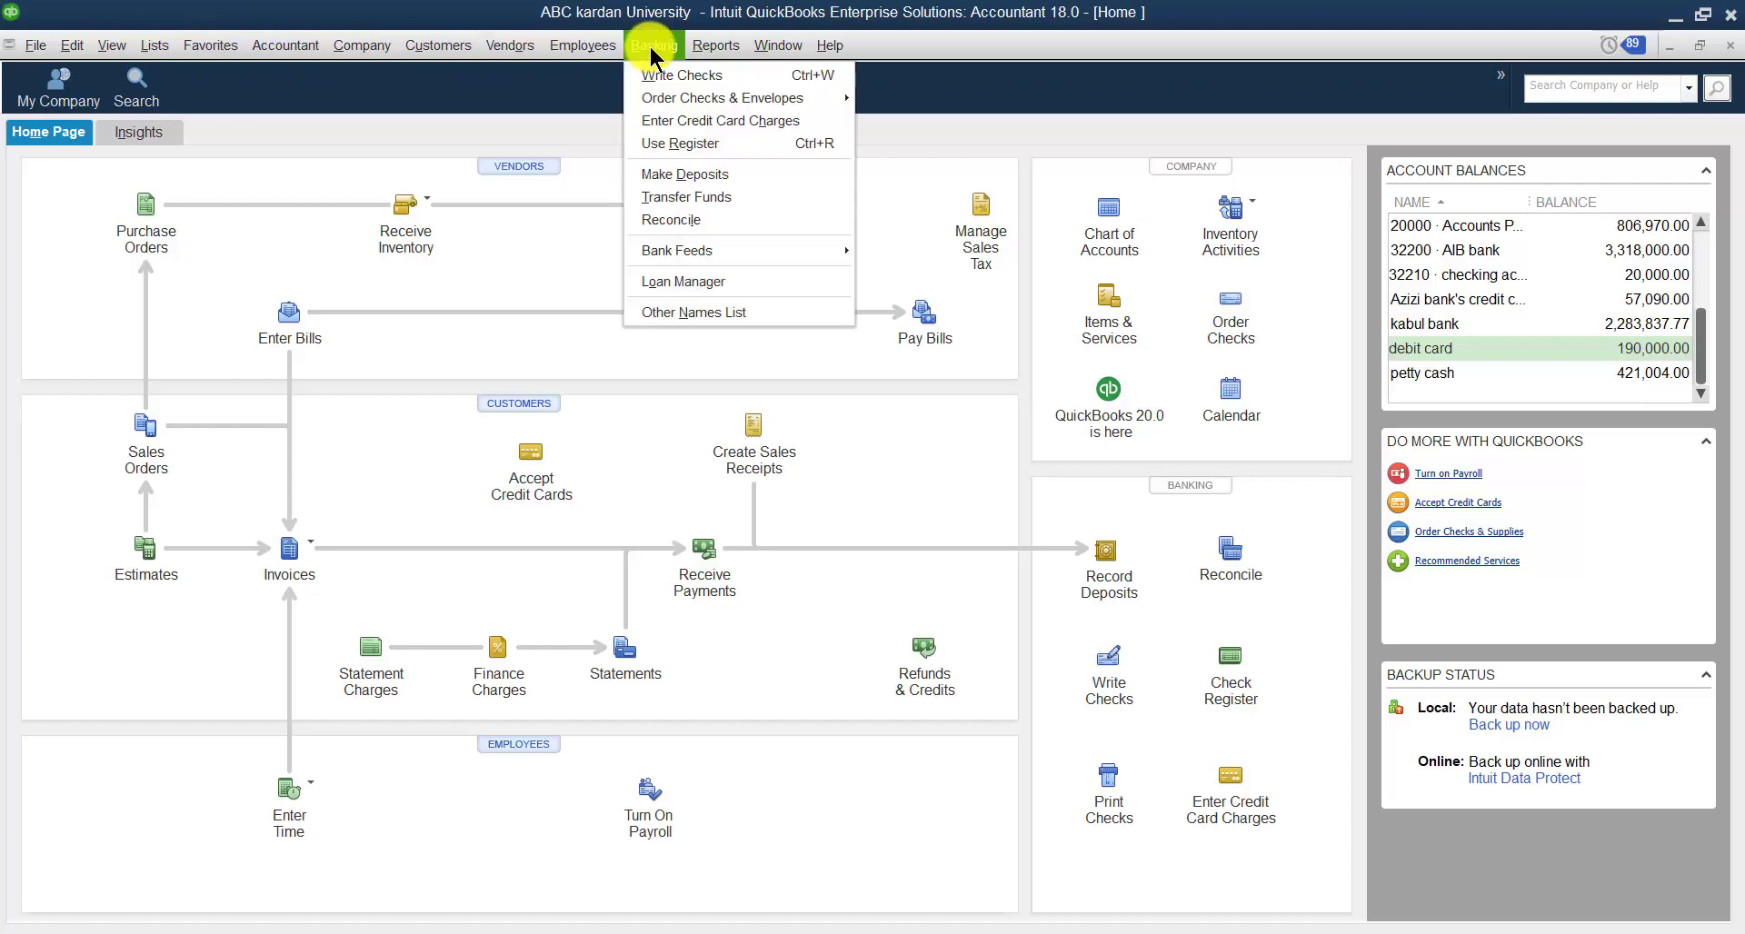
click(674, 198)
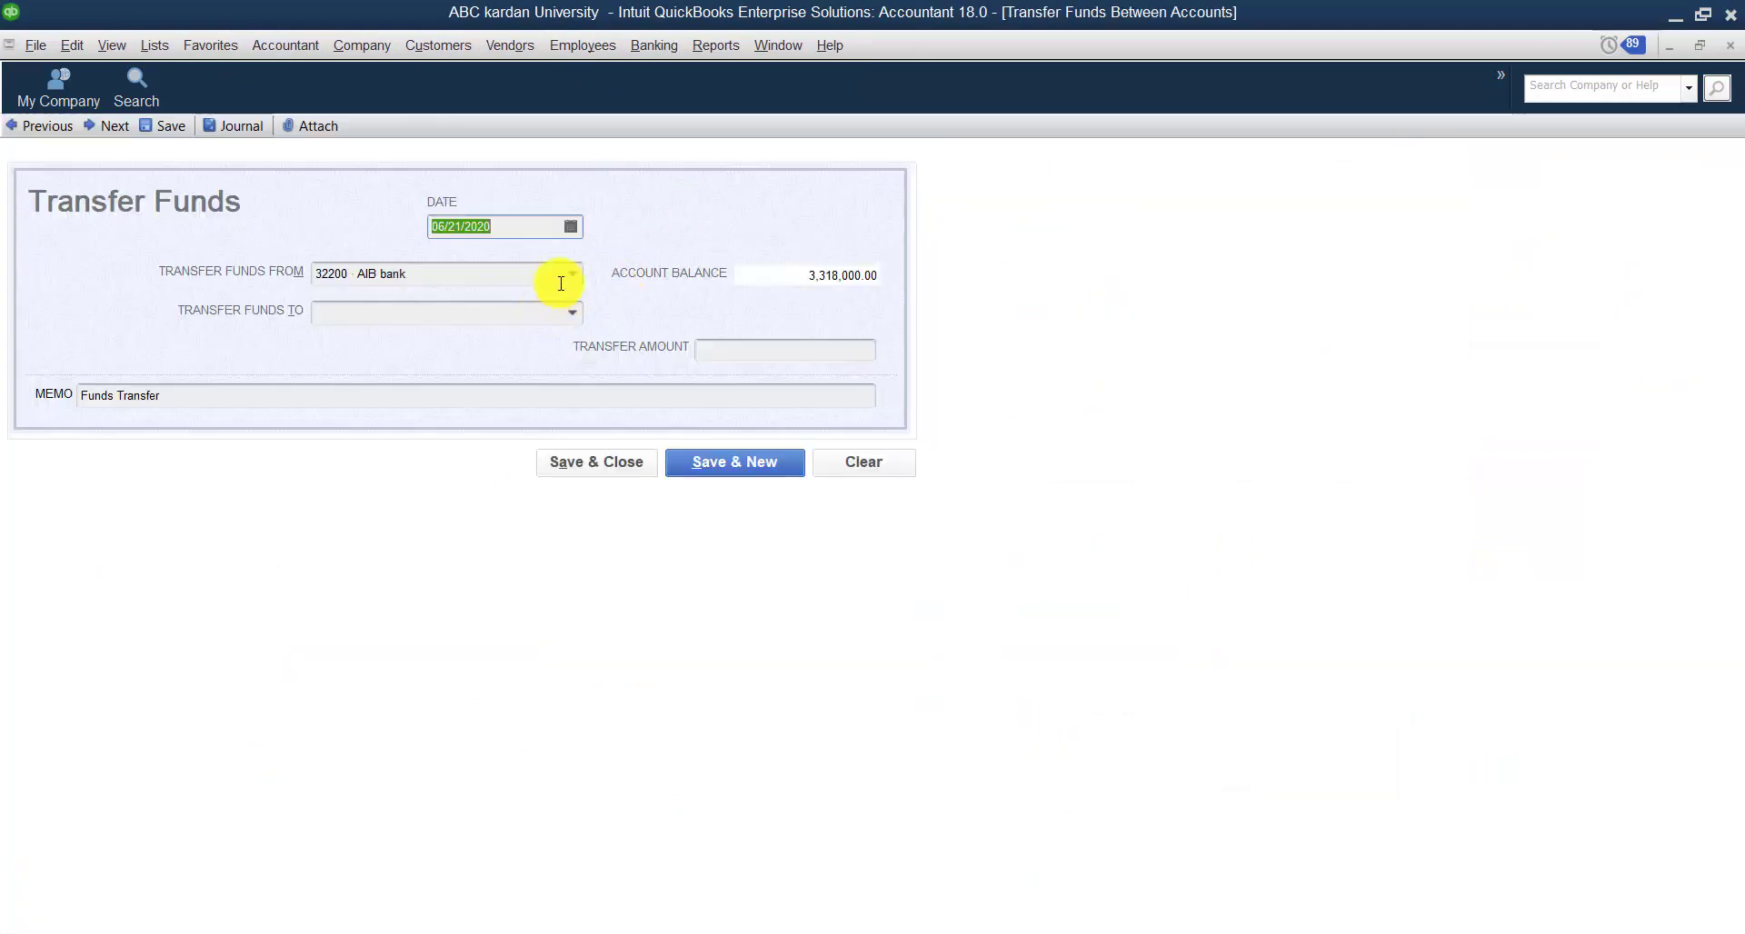
click(572, 273)
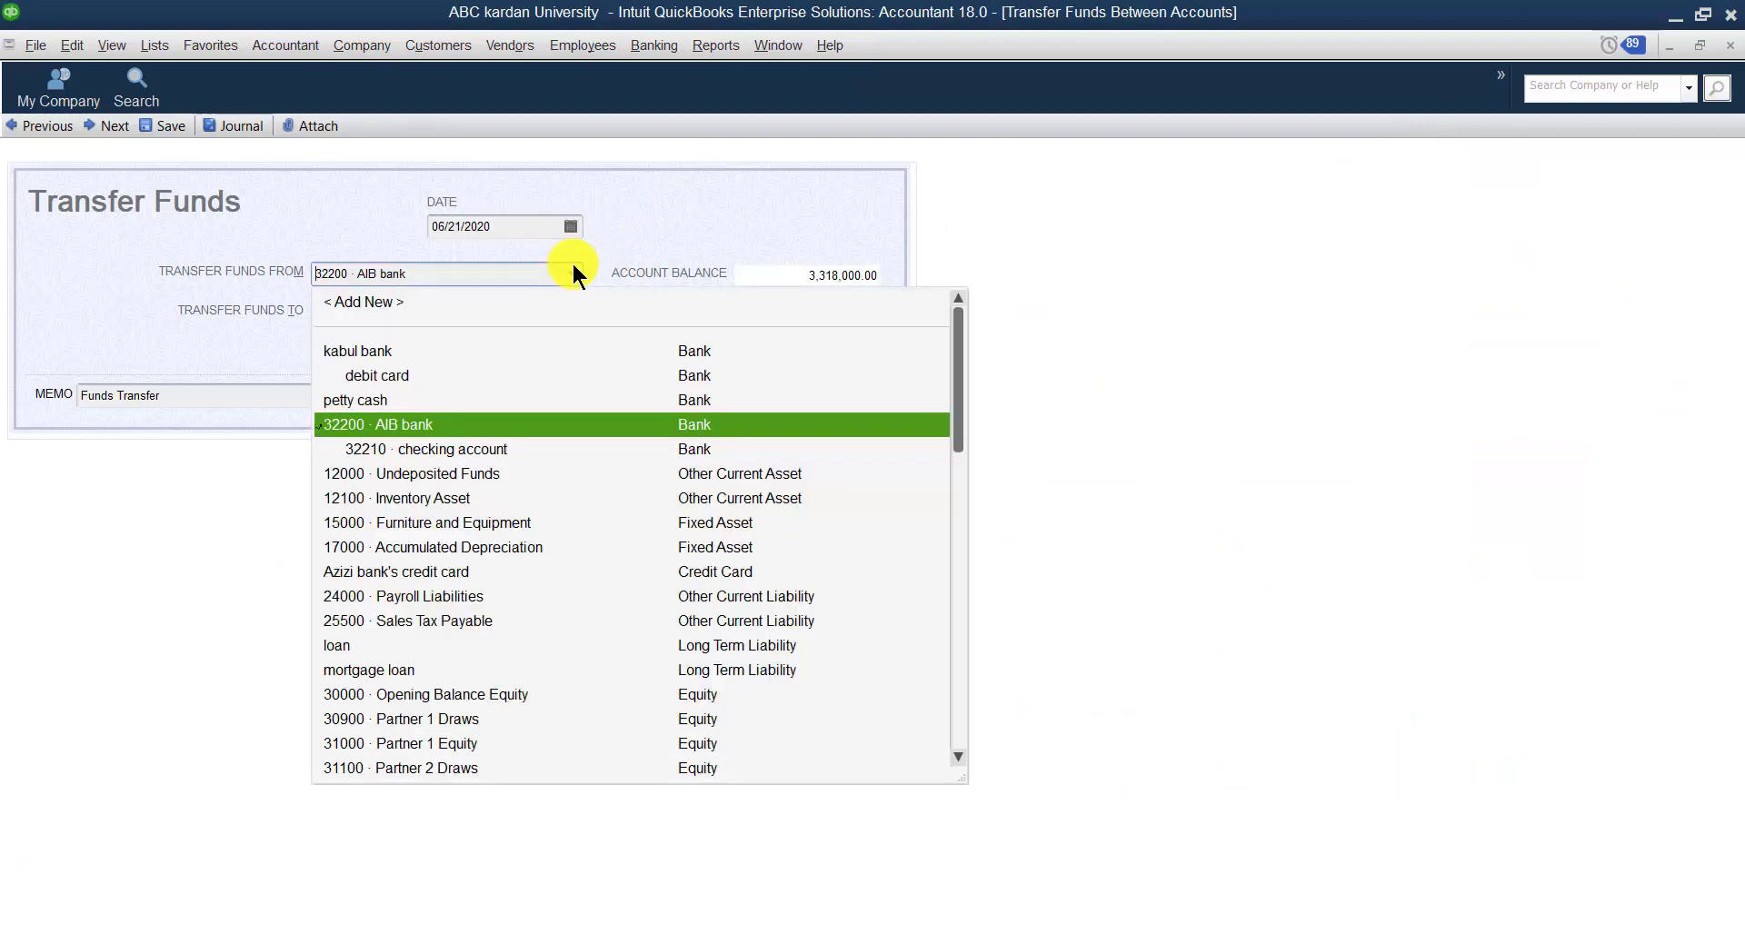
click(363, 668)
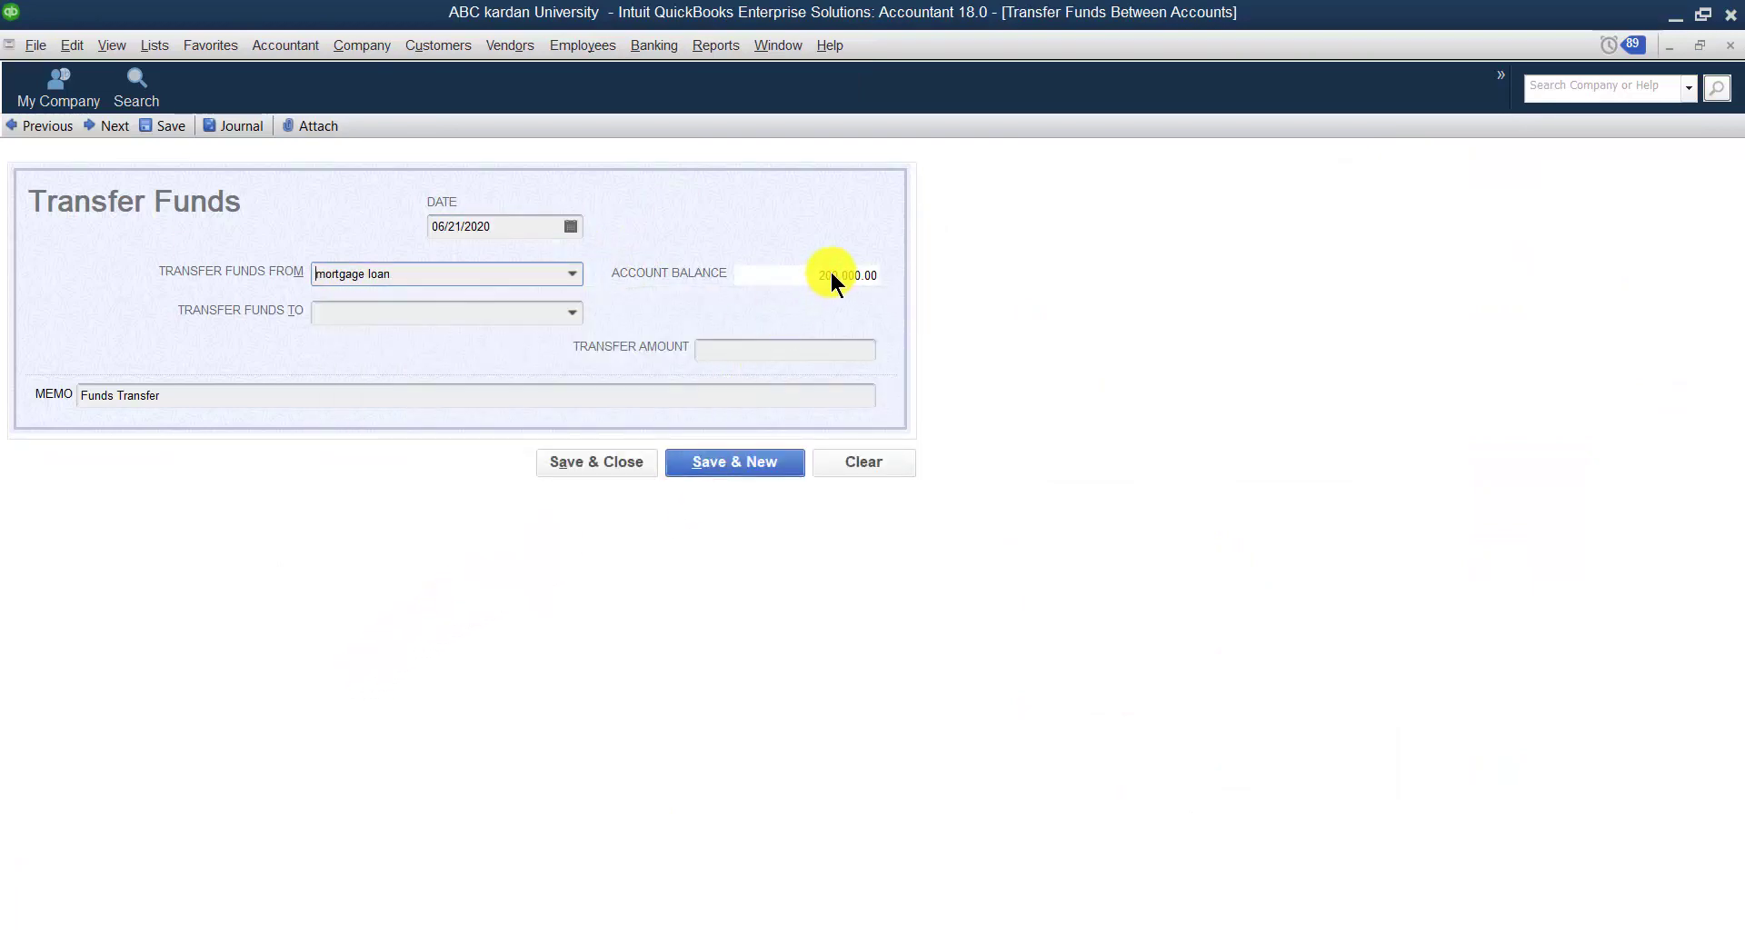
click(859, 465)
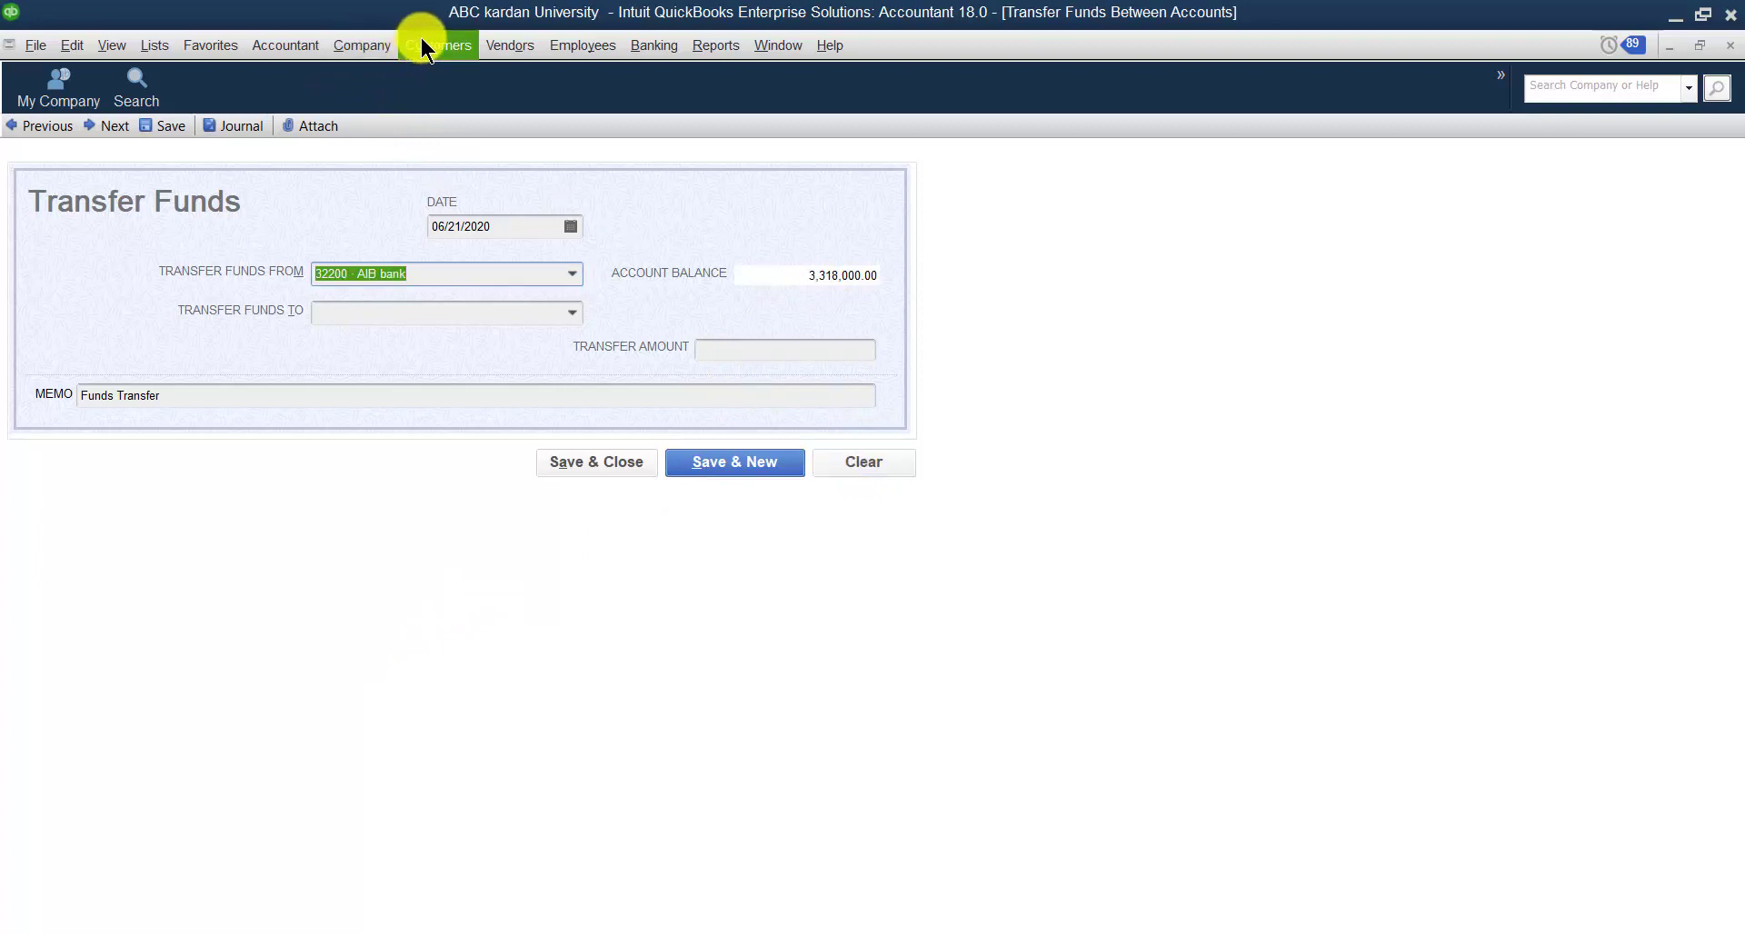
Step: Start a general journal entry and debit kabul bank for 200,000
click(358, 42)
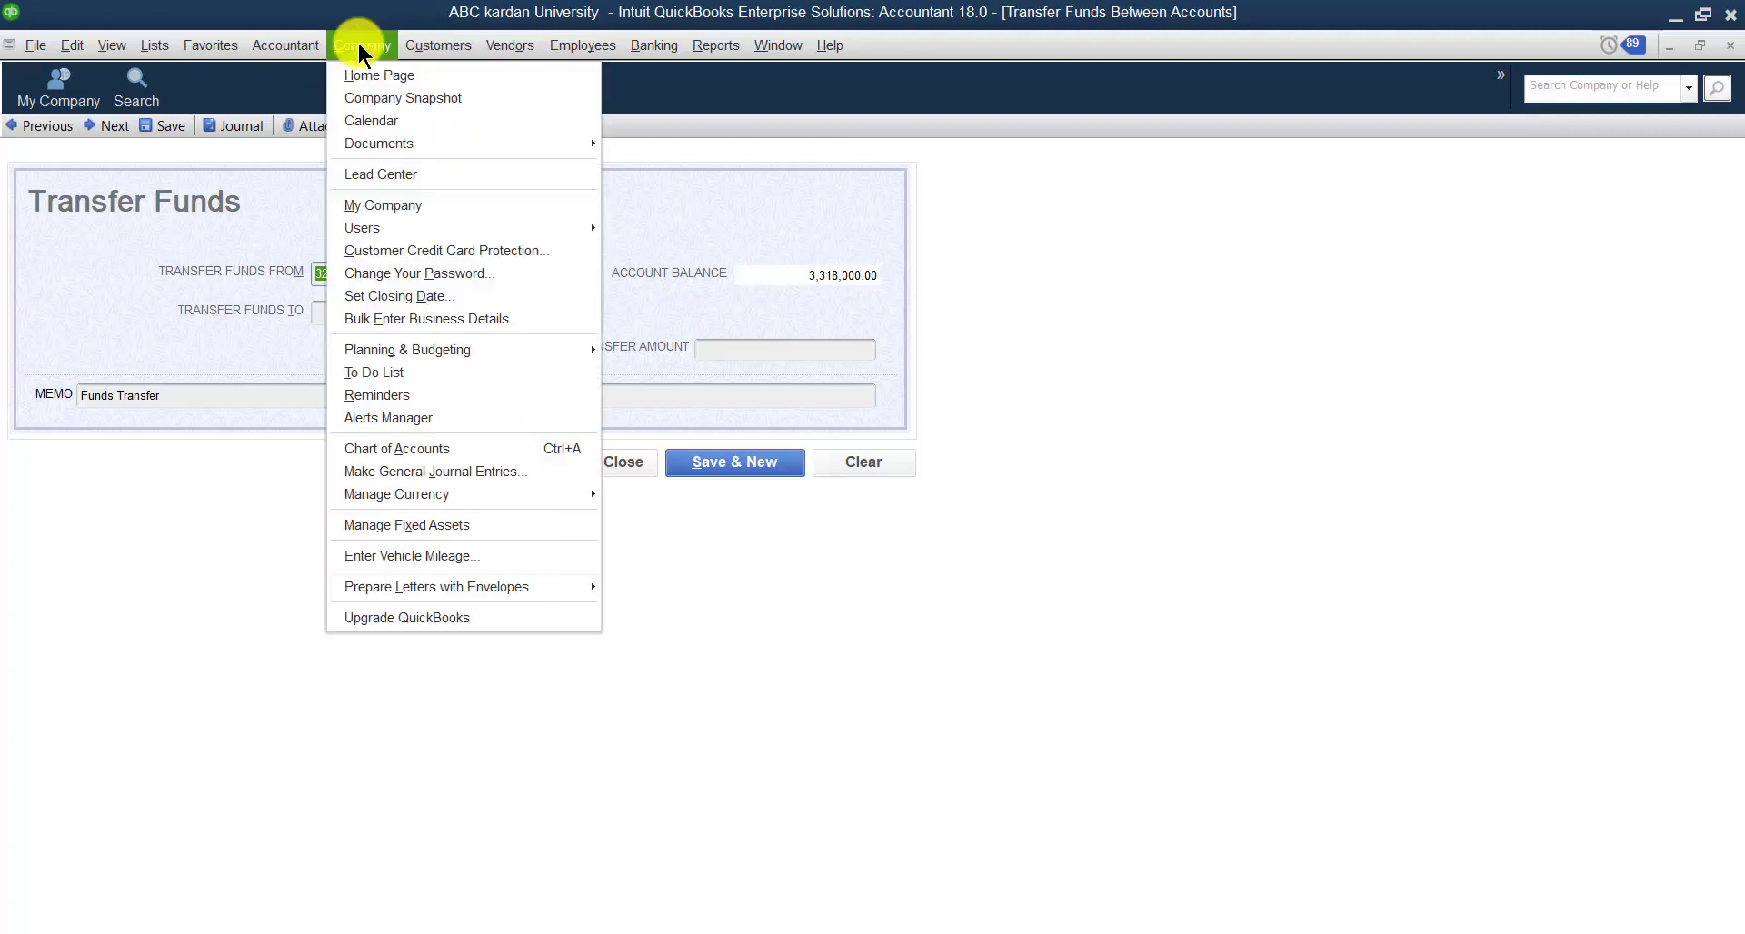
click(400, 471)
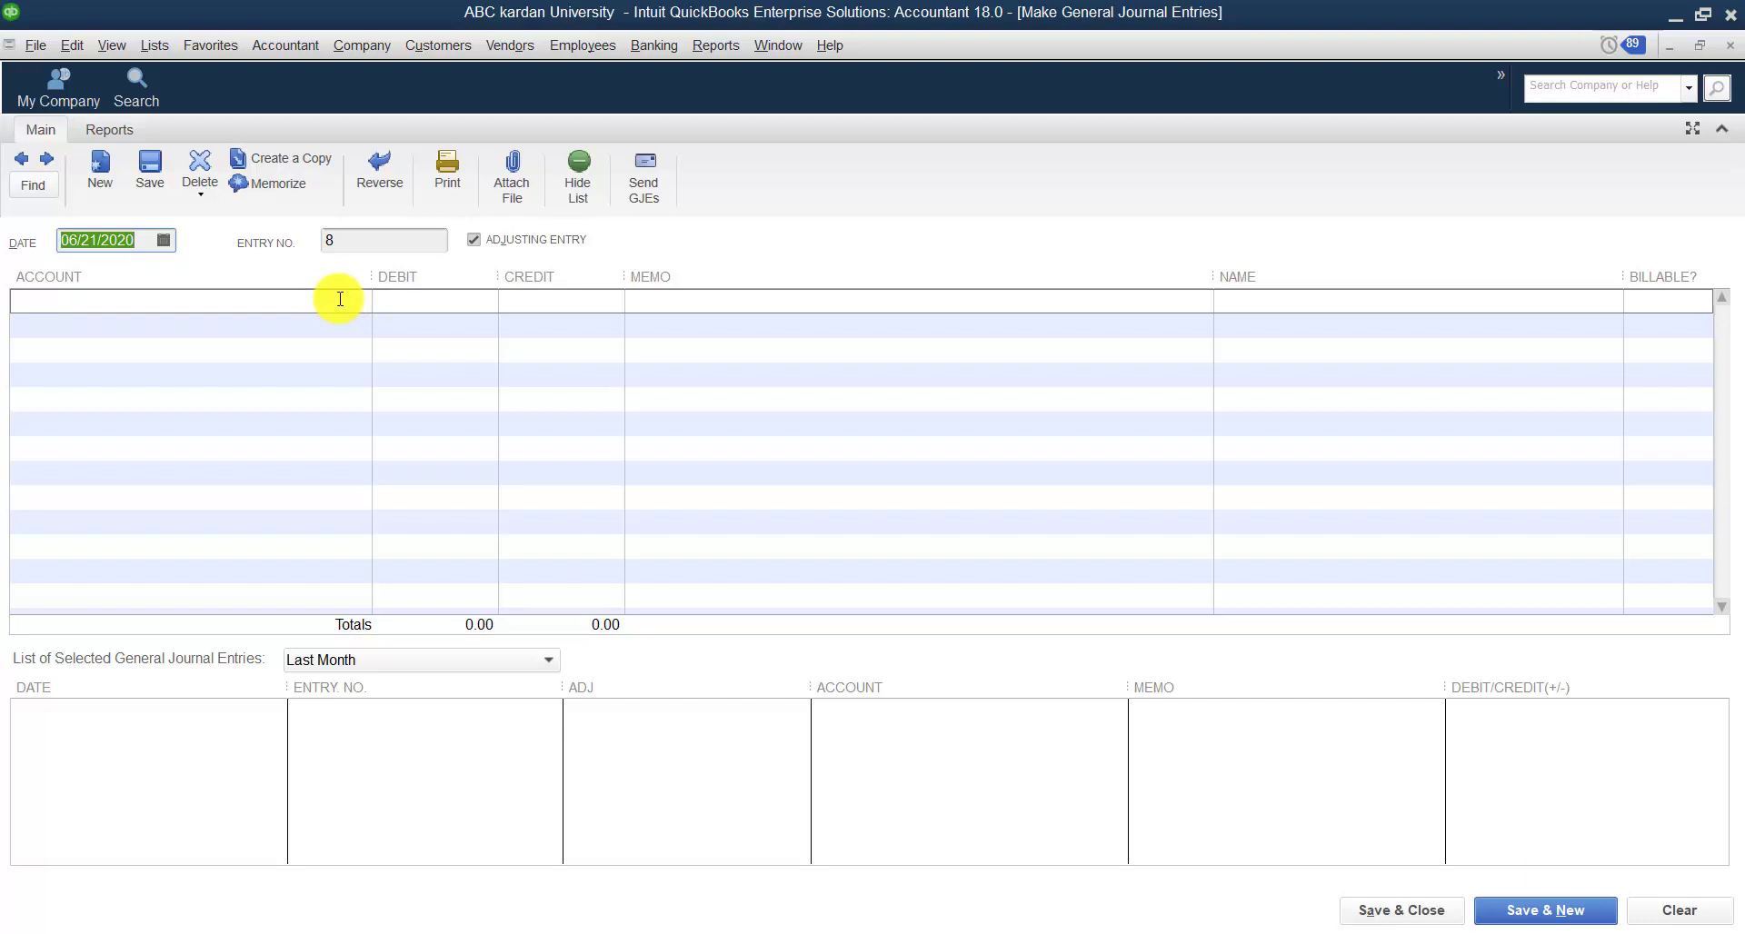
click(354, 299)
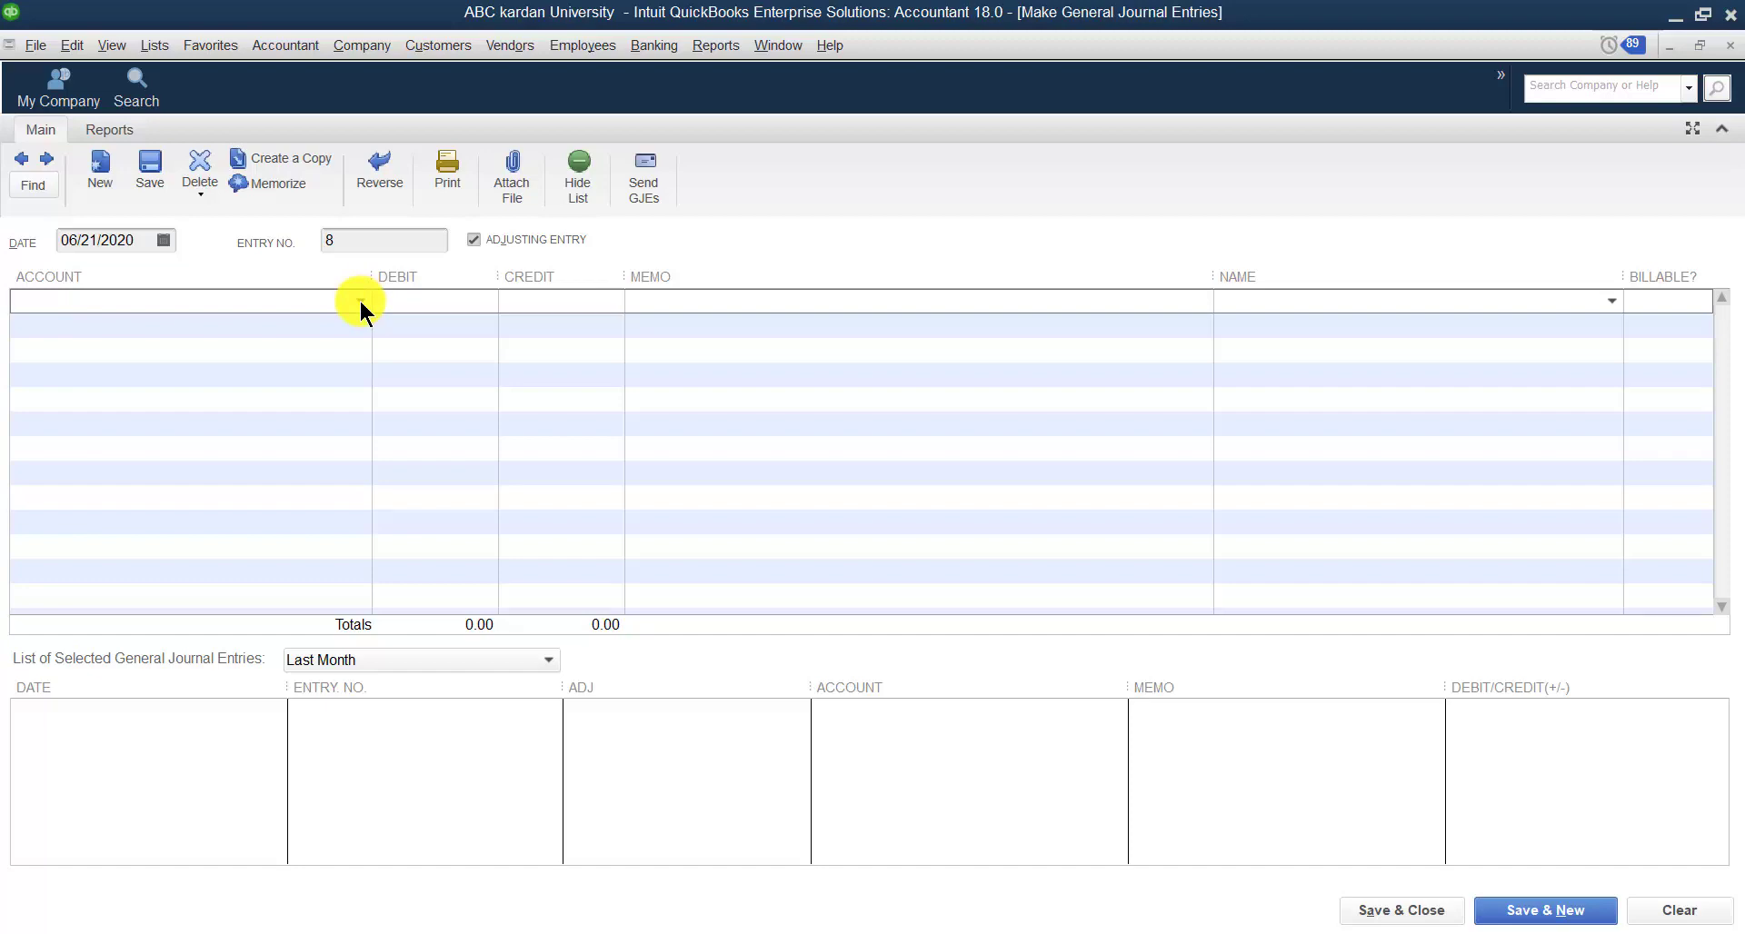
click(359, 301)
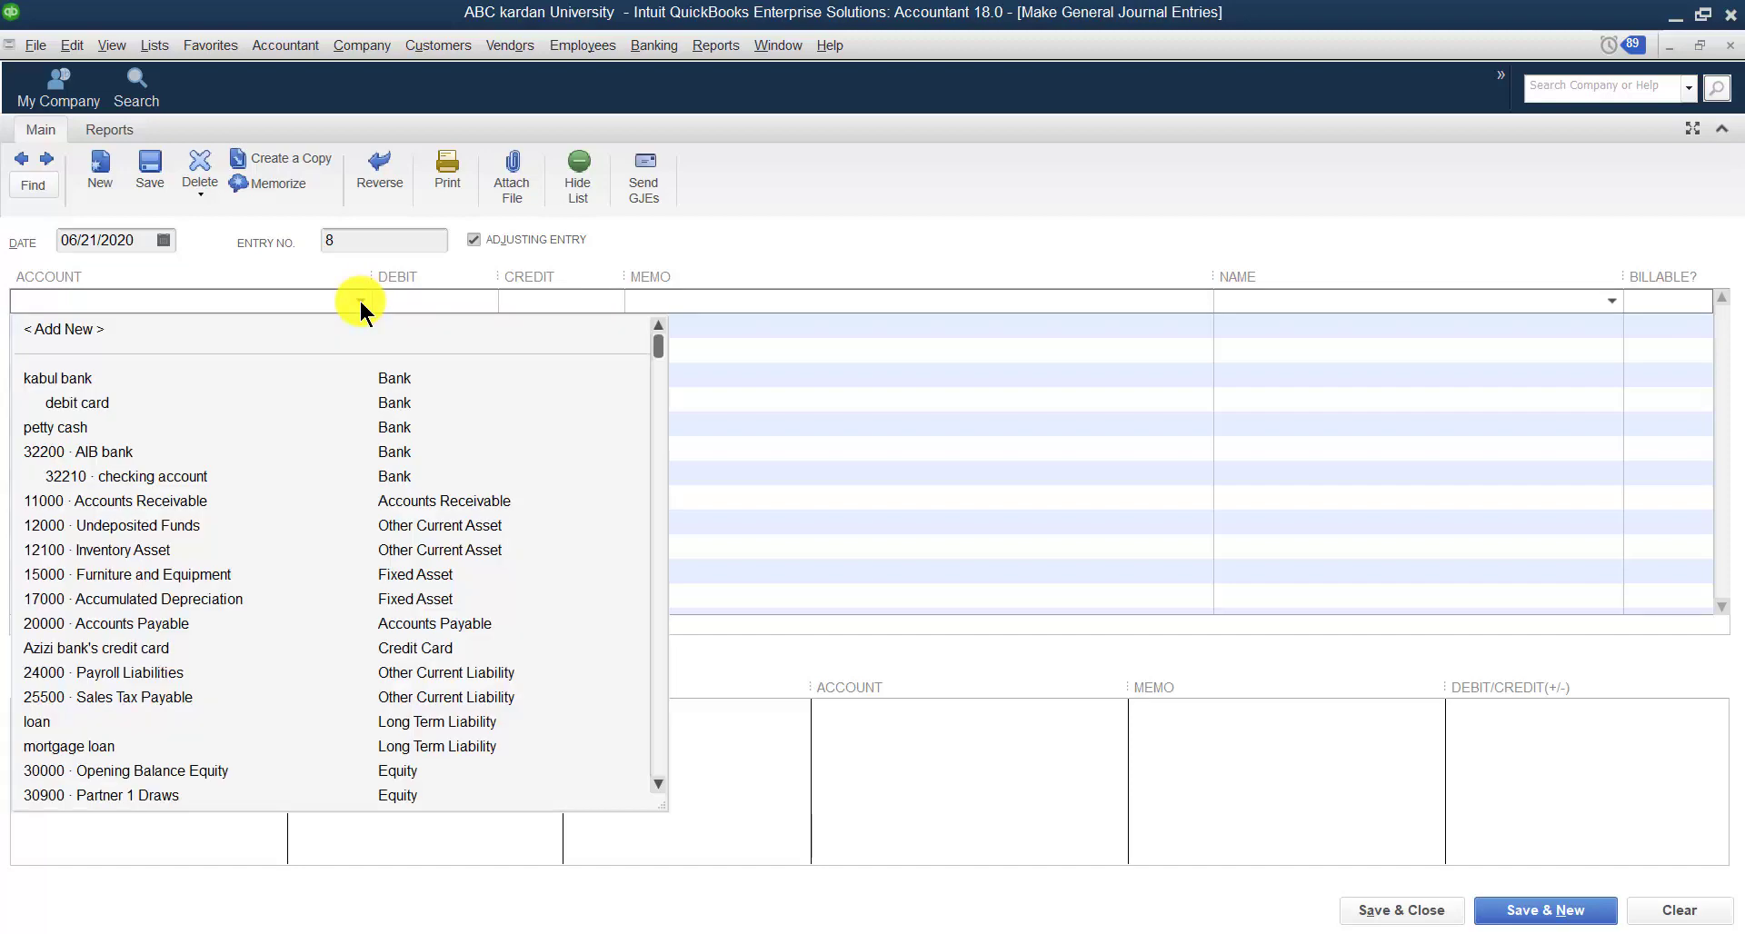
click(72, 380)
click(428, 300)
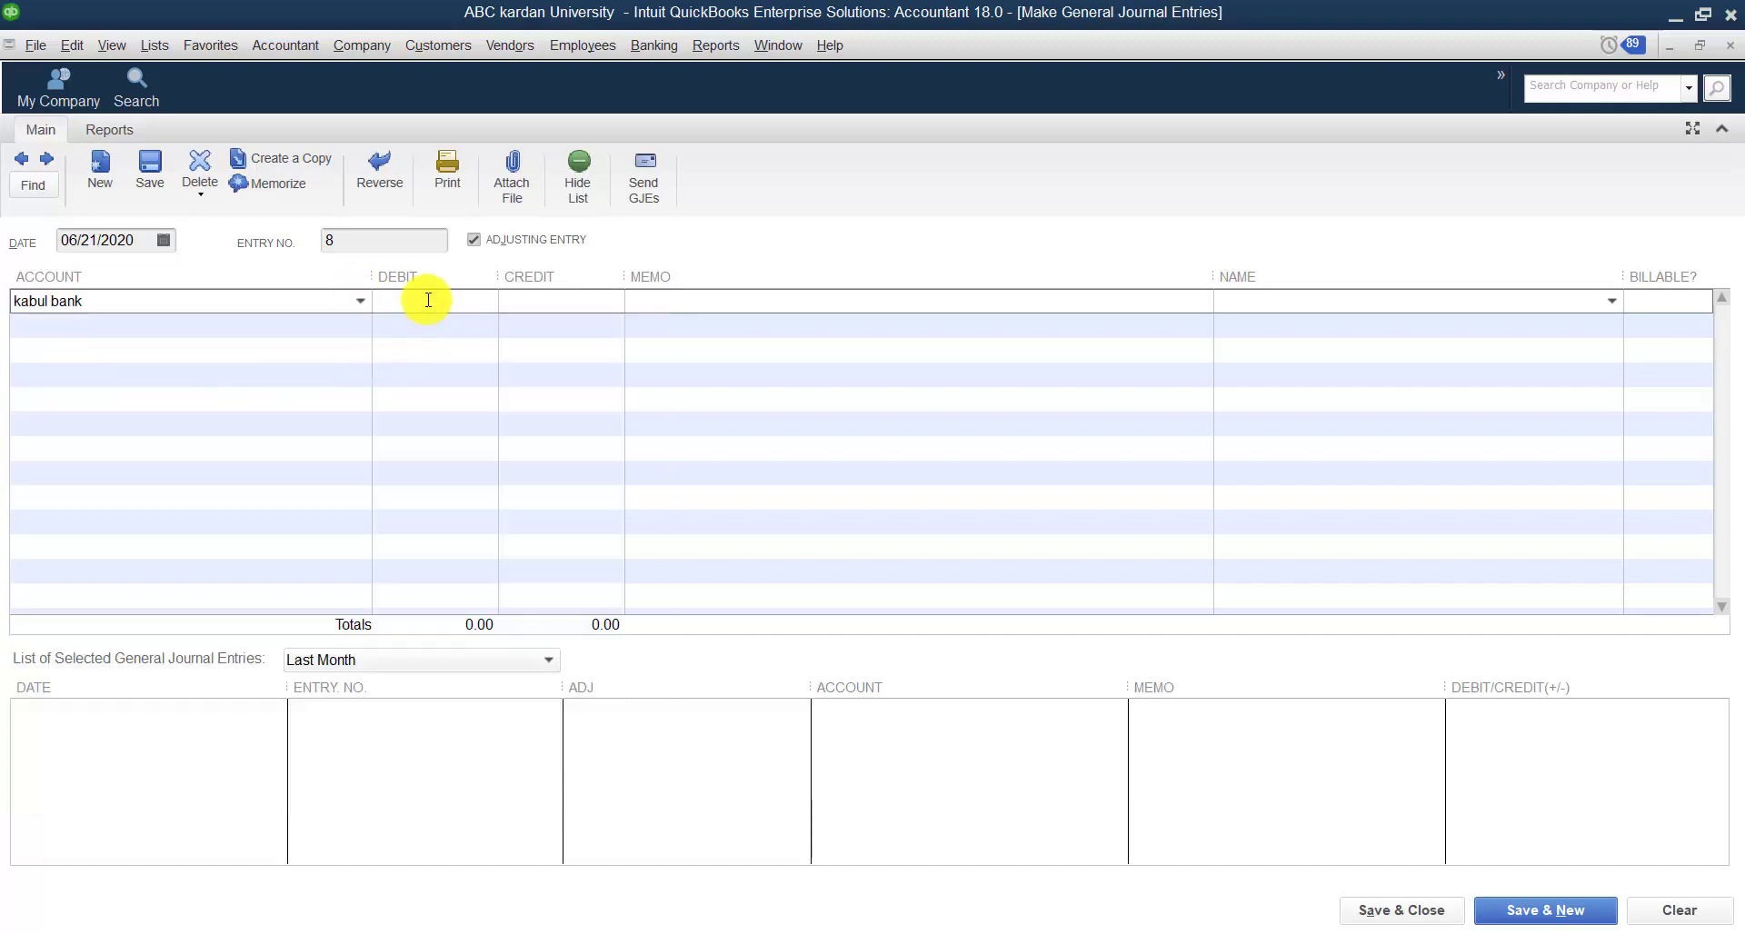
text(200000)
Step: Credit the 200,000 to the mortgage loan account, and save and close the journal entry
click(365, 331)
click(358, 320)
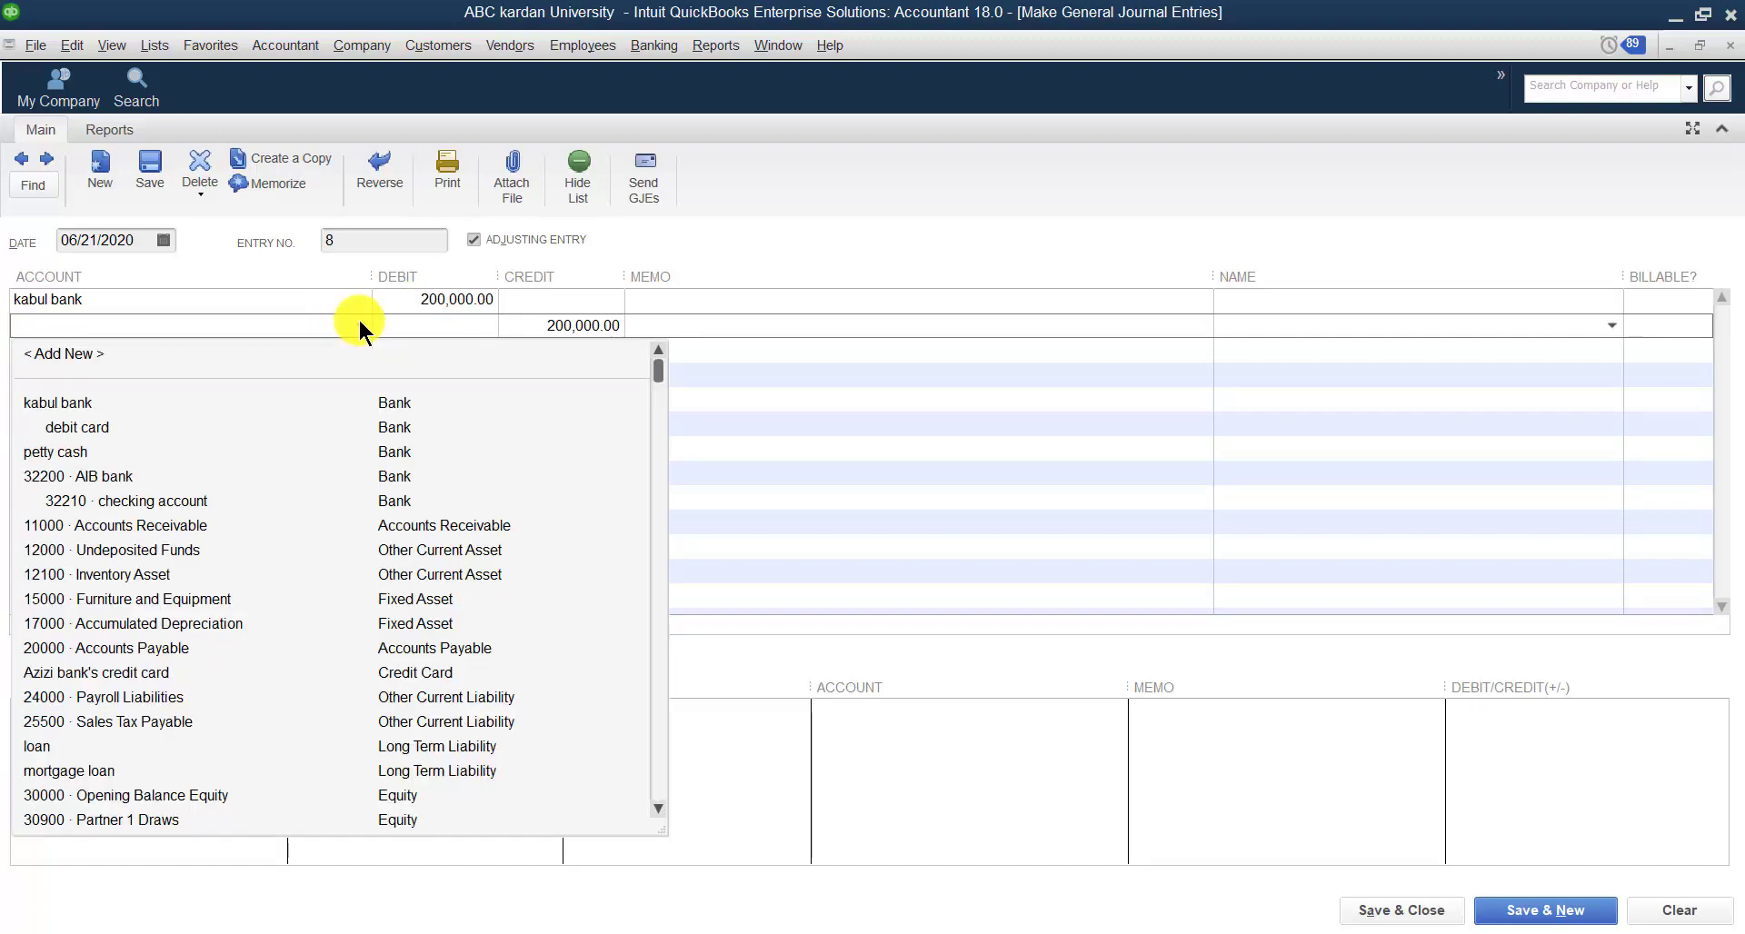
click(91, 770)
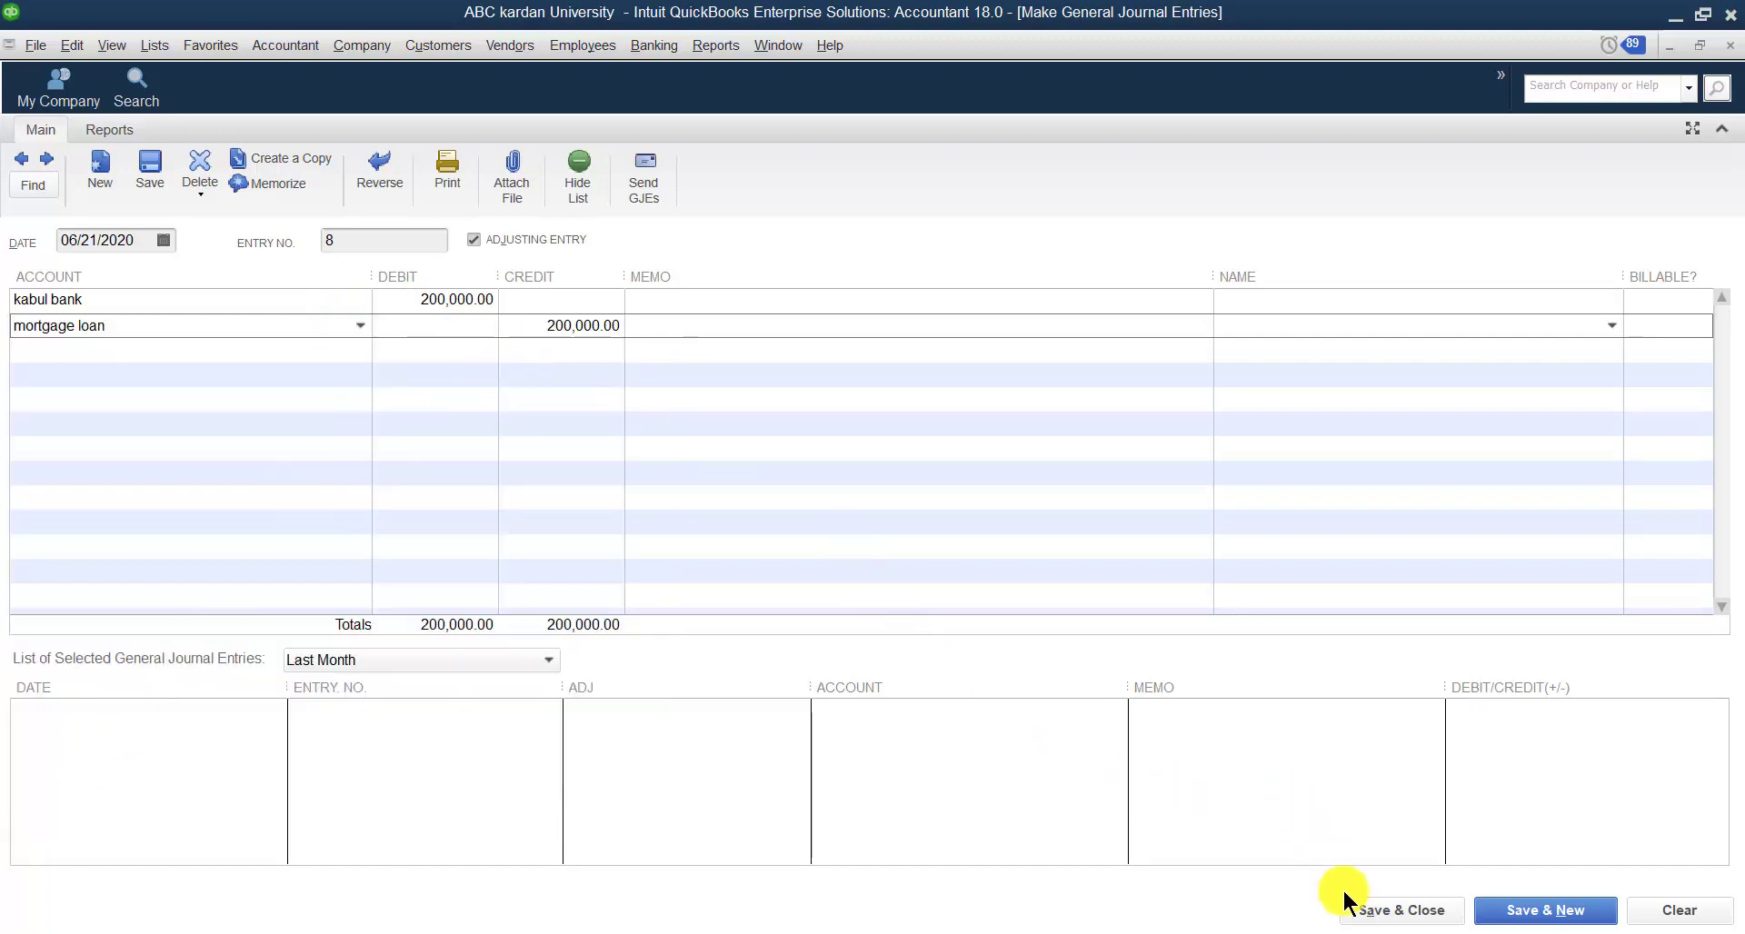
click(1381, 901)
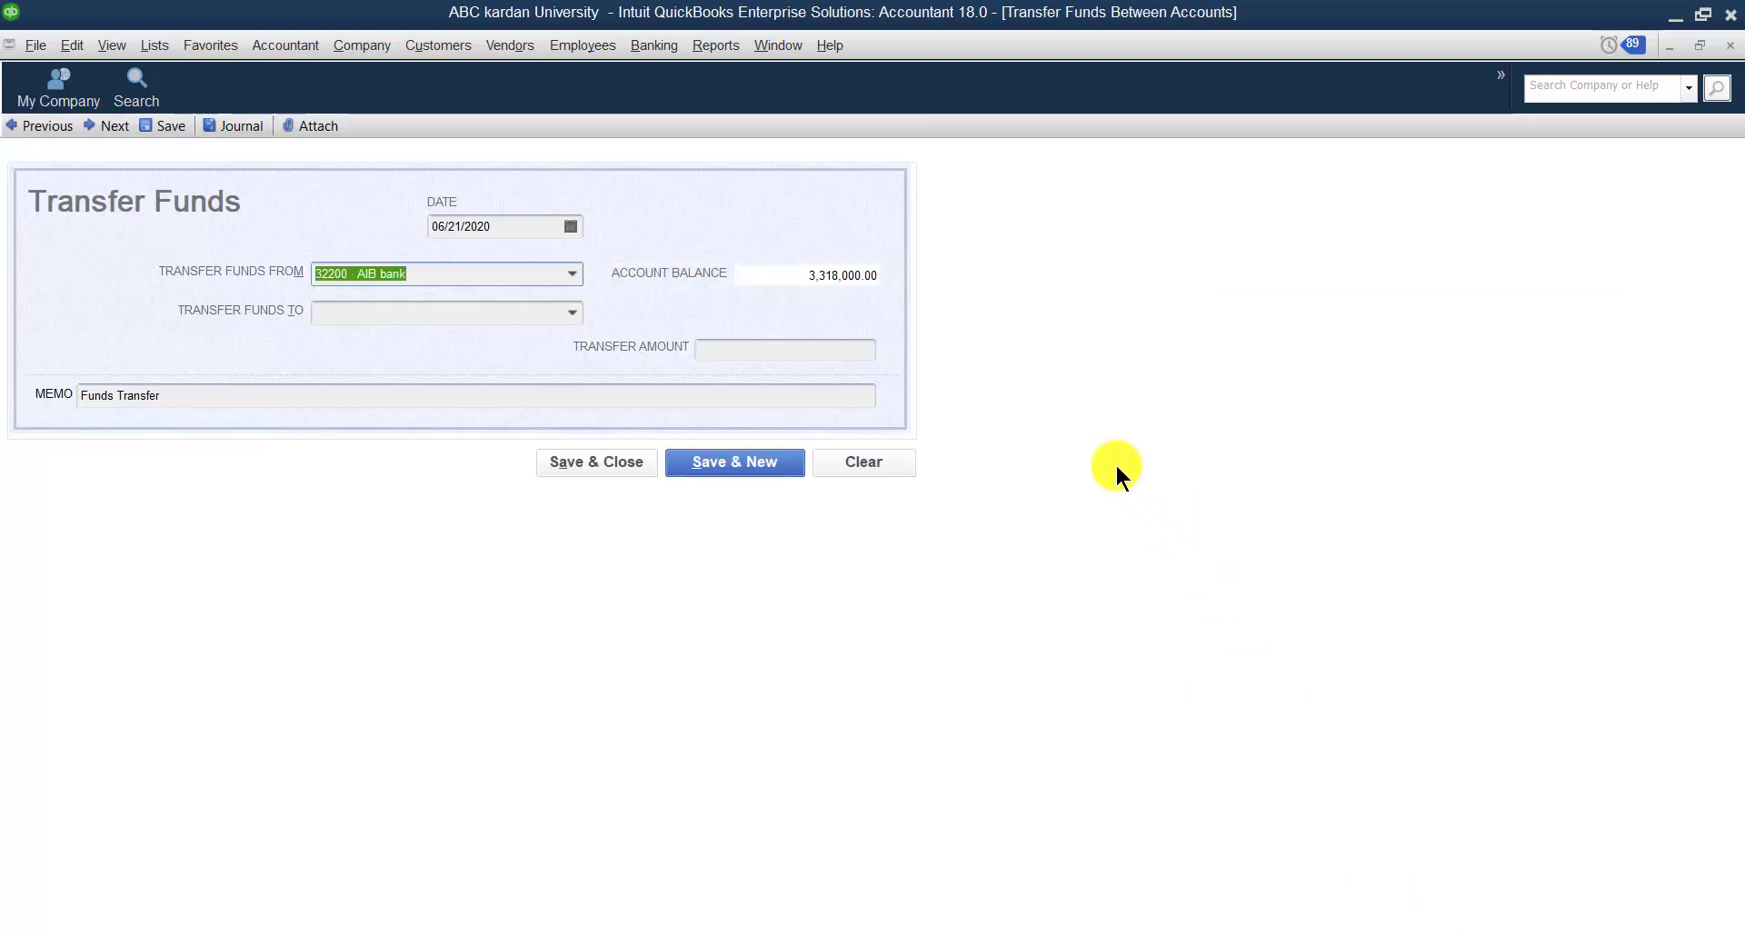
Step: Recheck the mortgage loan balance as the funds transfer source, then clear and close the transfer form without saving
click(575, 272)
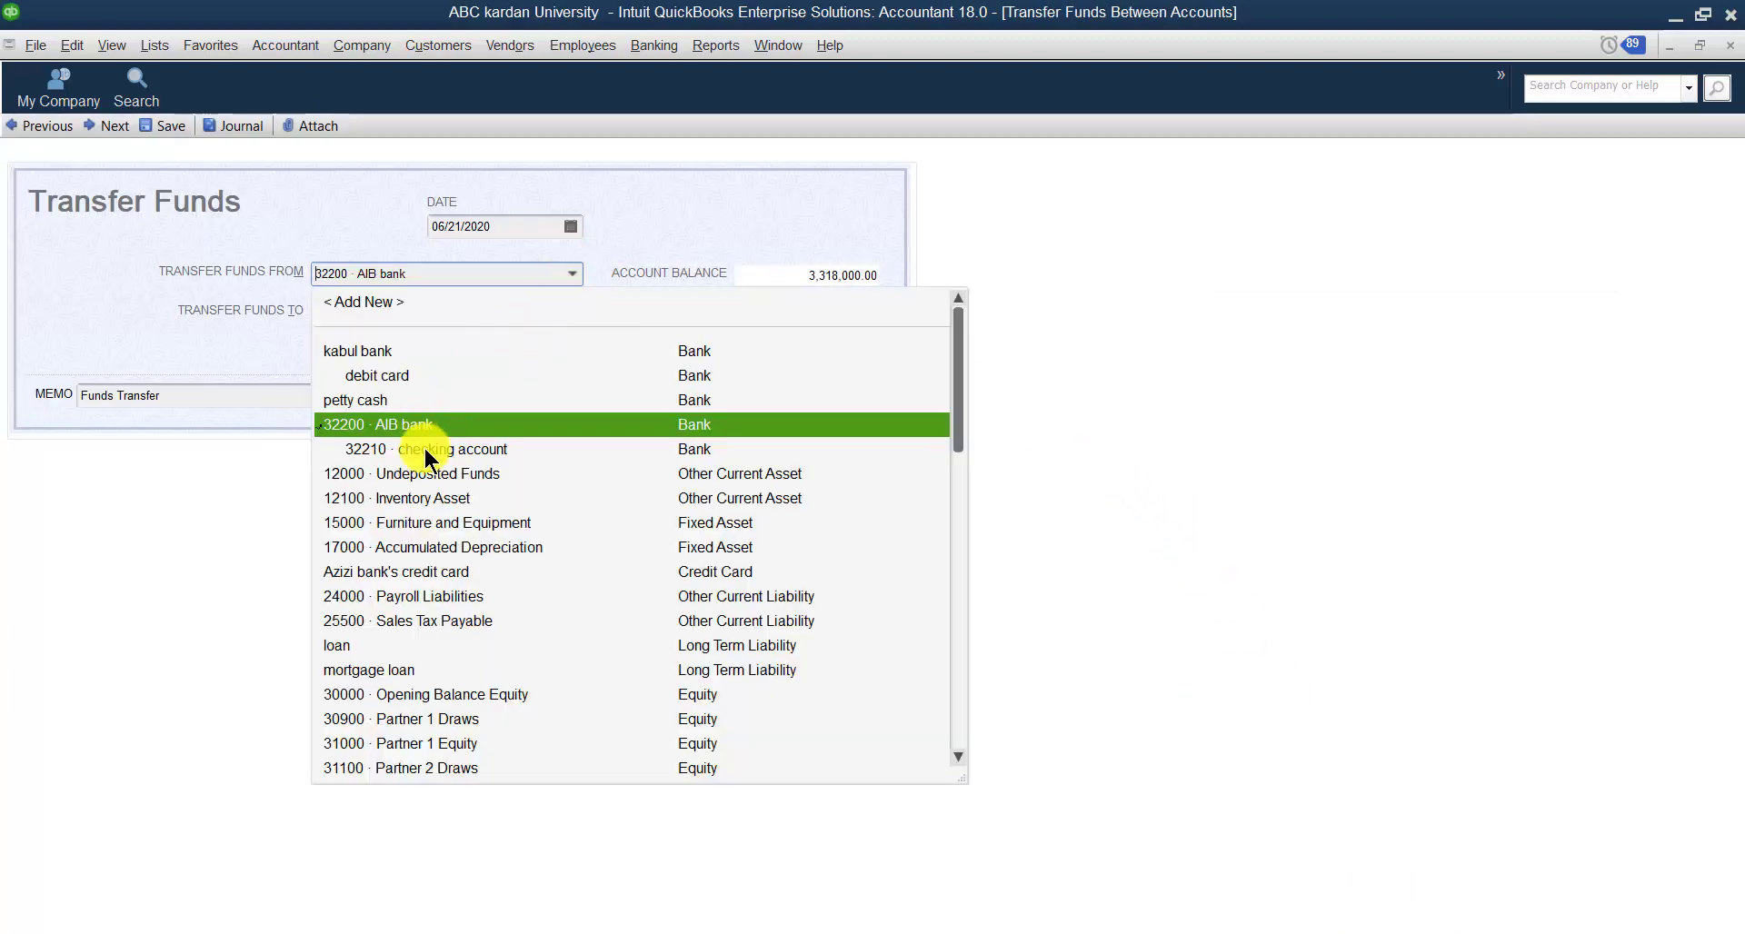
click(394, 672)
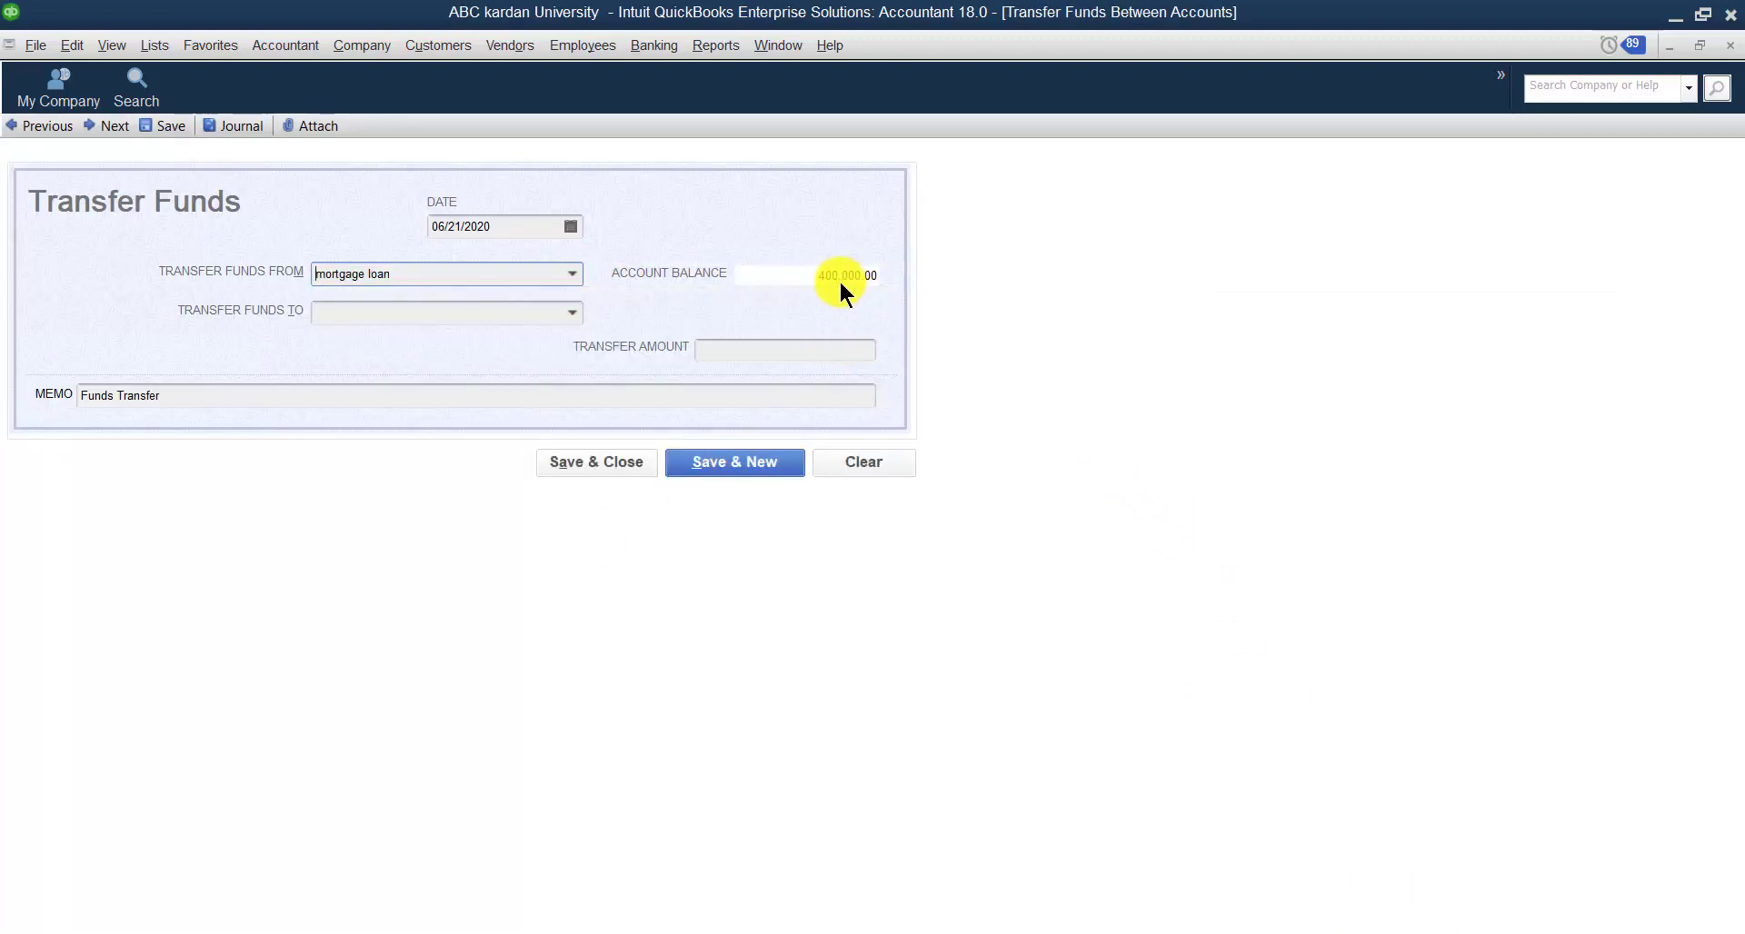
click(865, 460)
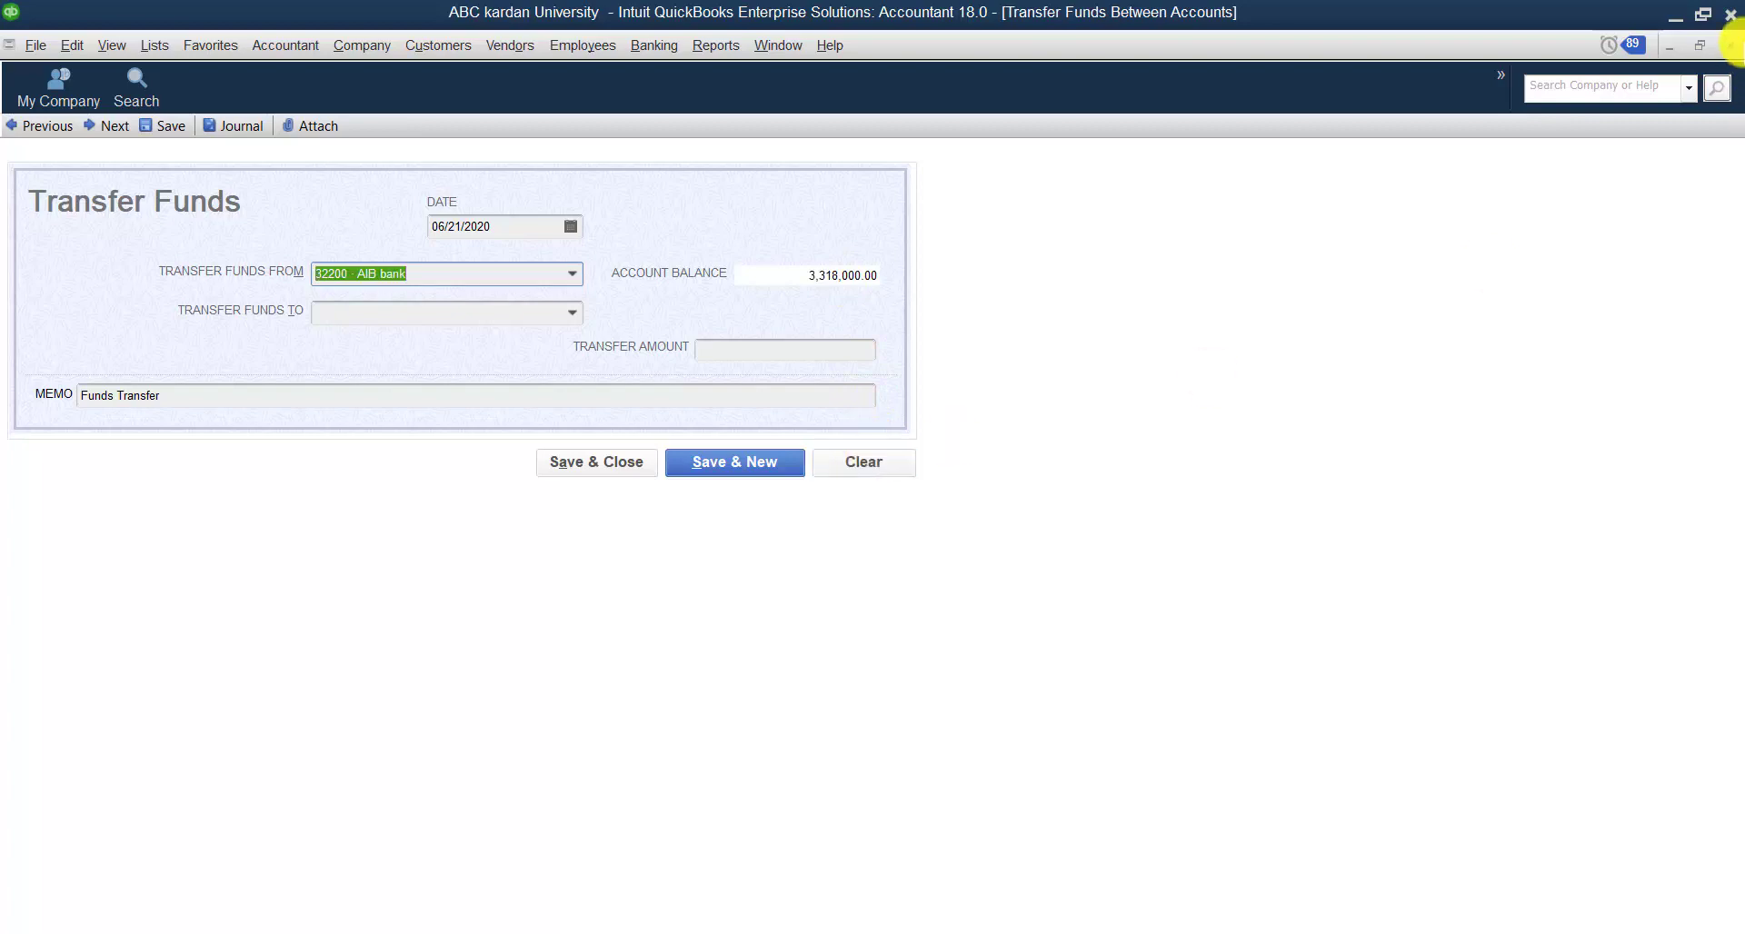
click(1729, 46)
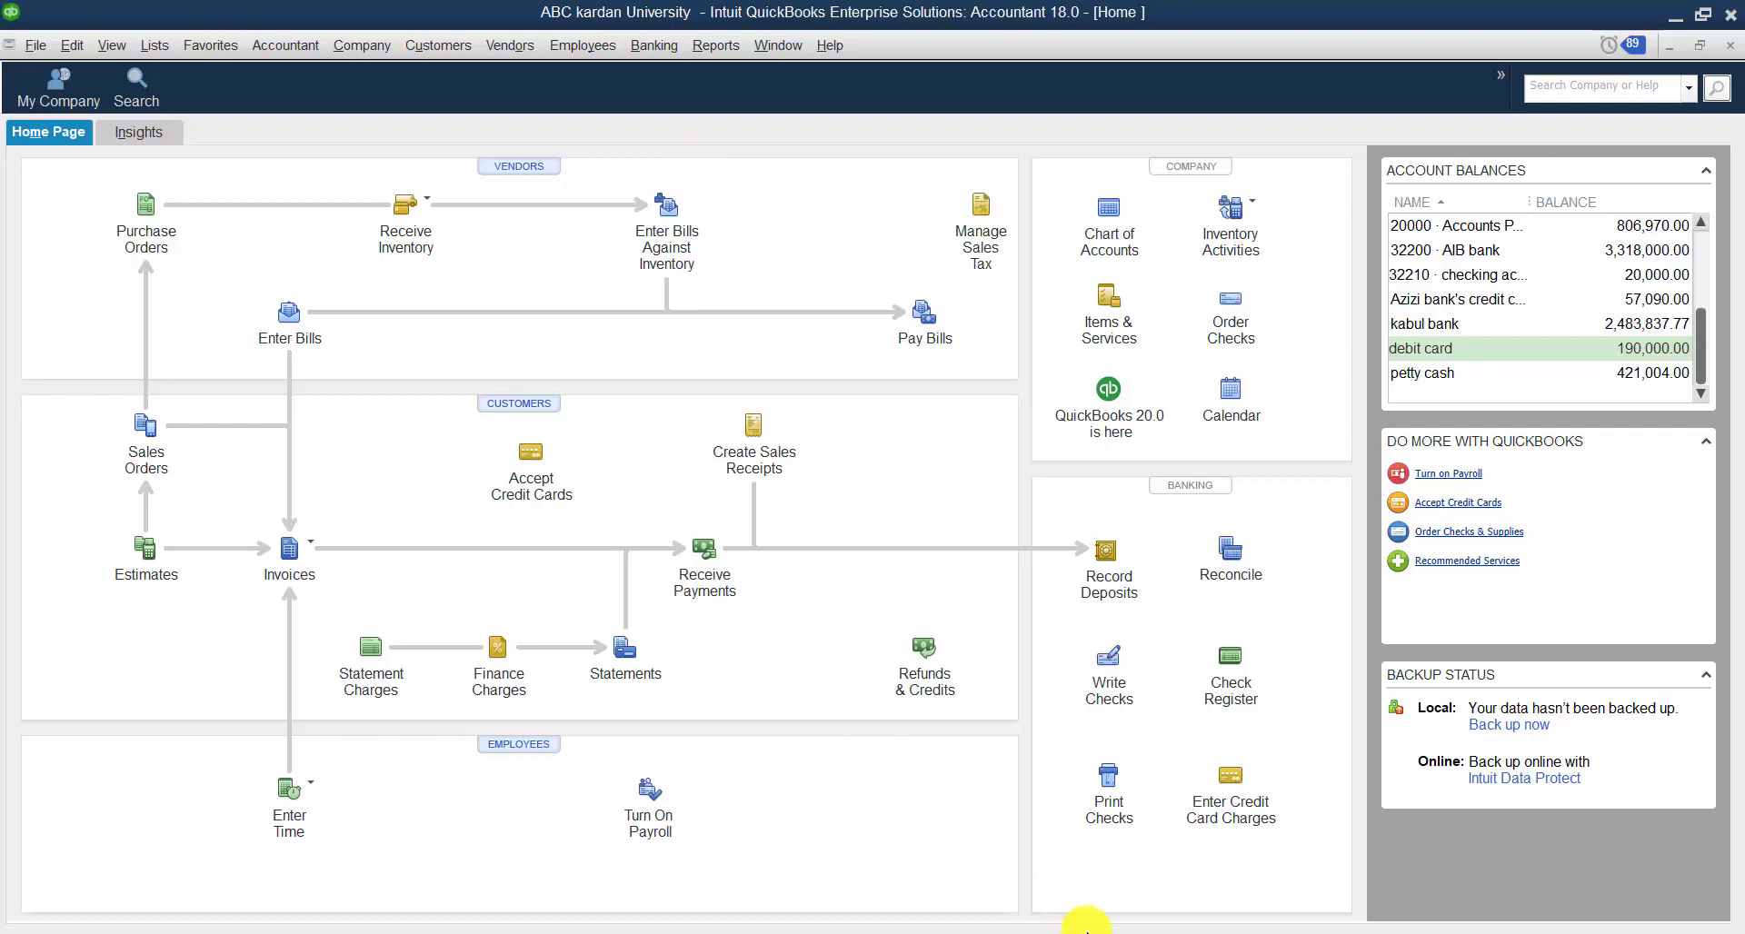
Step: Consult the loan steps in Word, return to QuickBooks, and add a loan in Loan Manager with account mortgage loan and its vendor as lender
click(1144, 933)
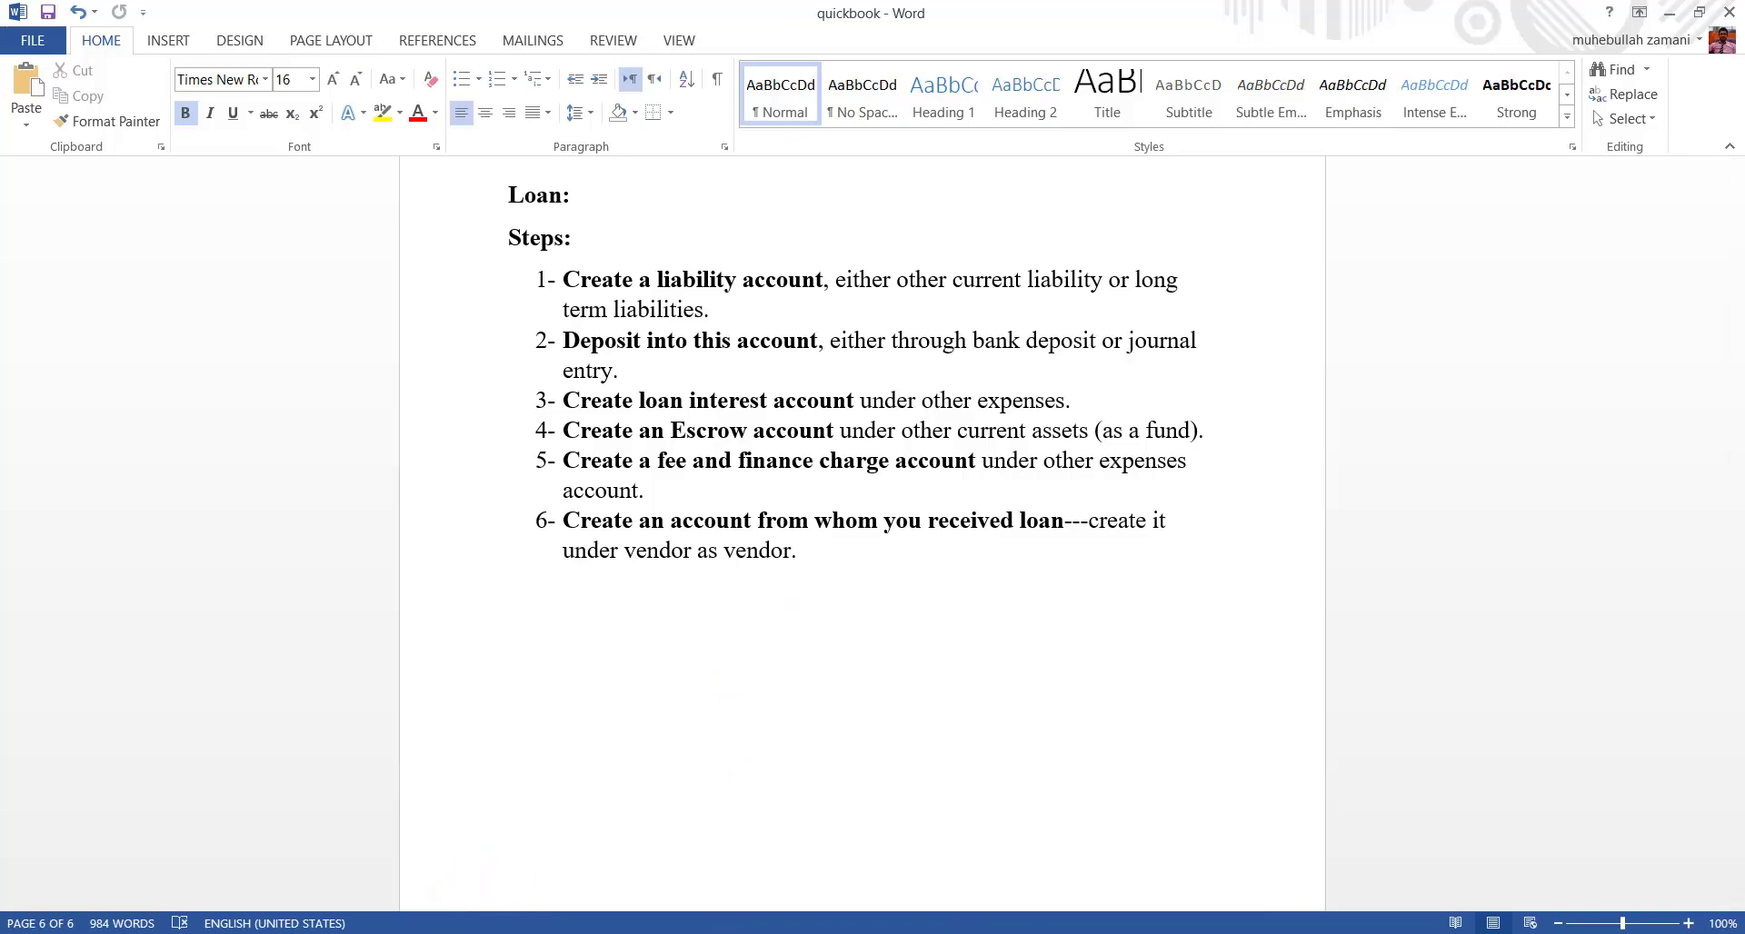
key(alt+Tab)
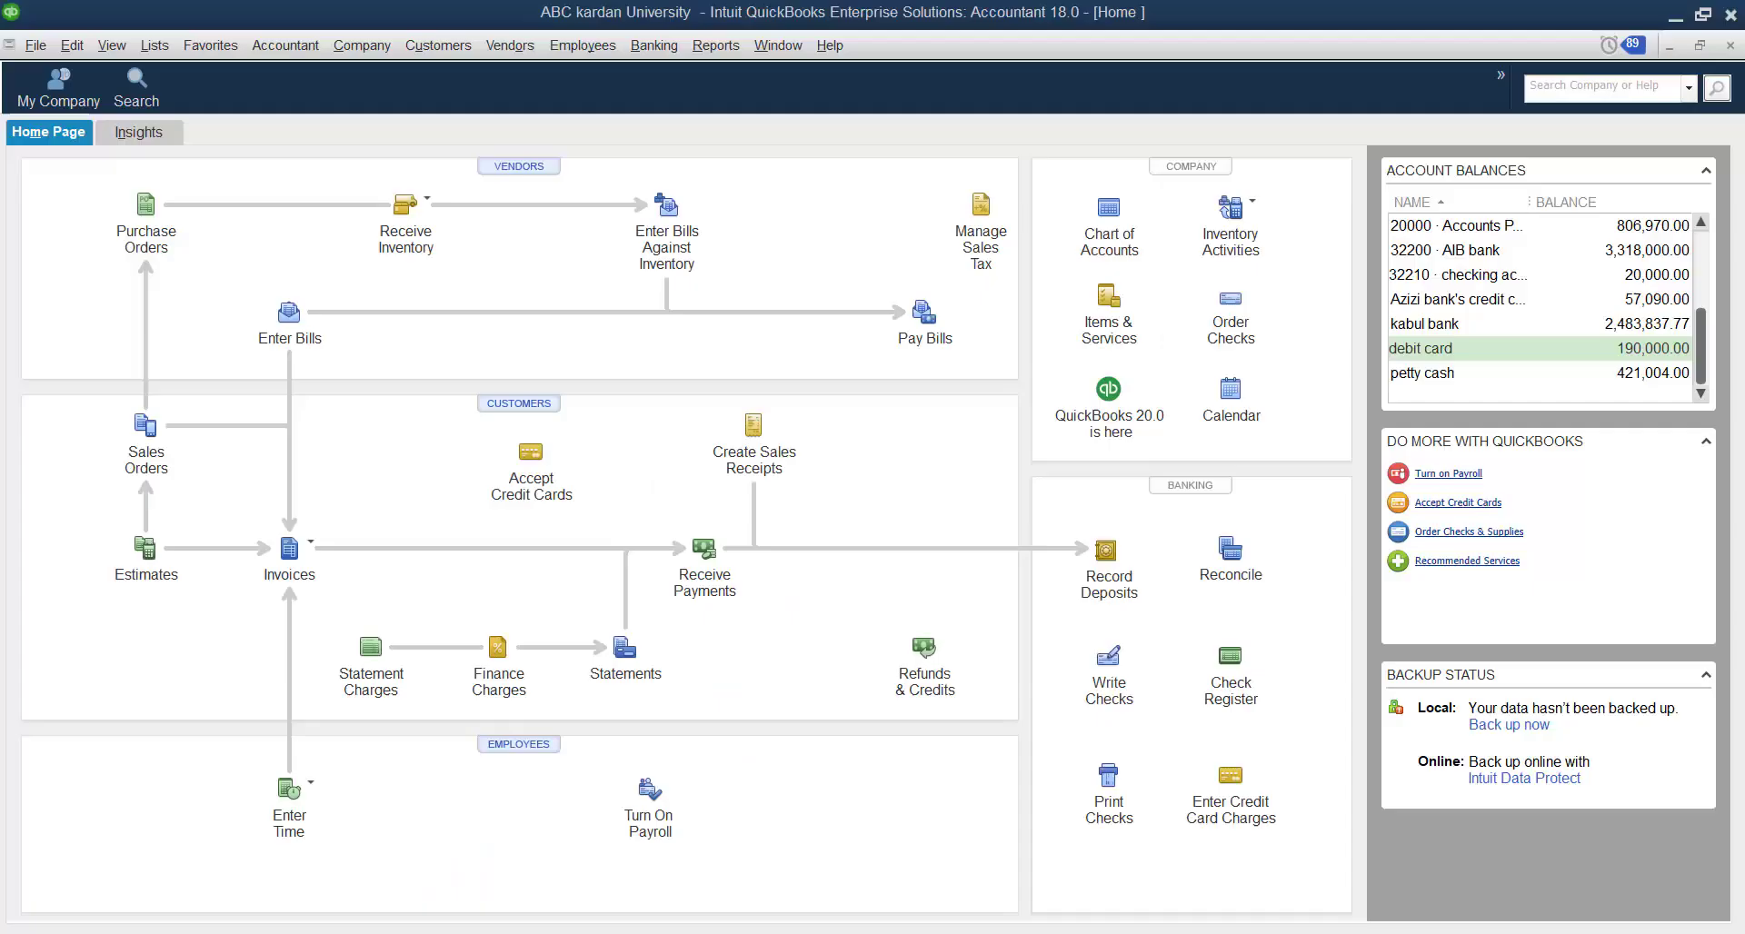
click(649, 50)
click(666, 283)
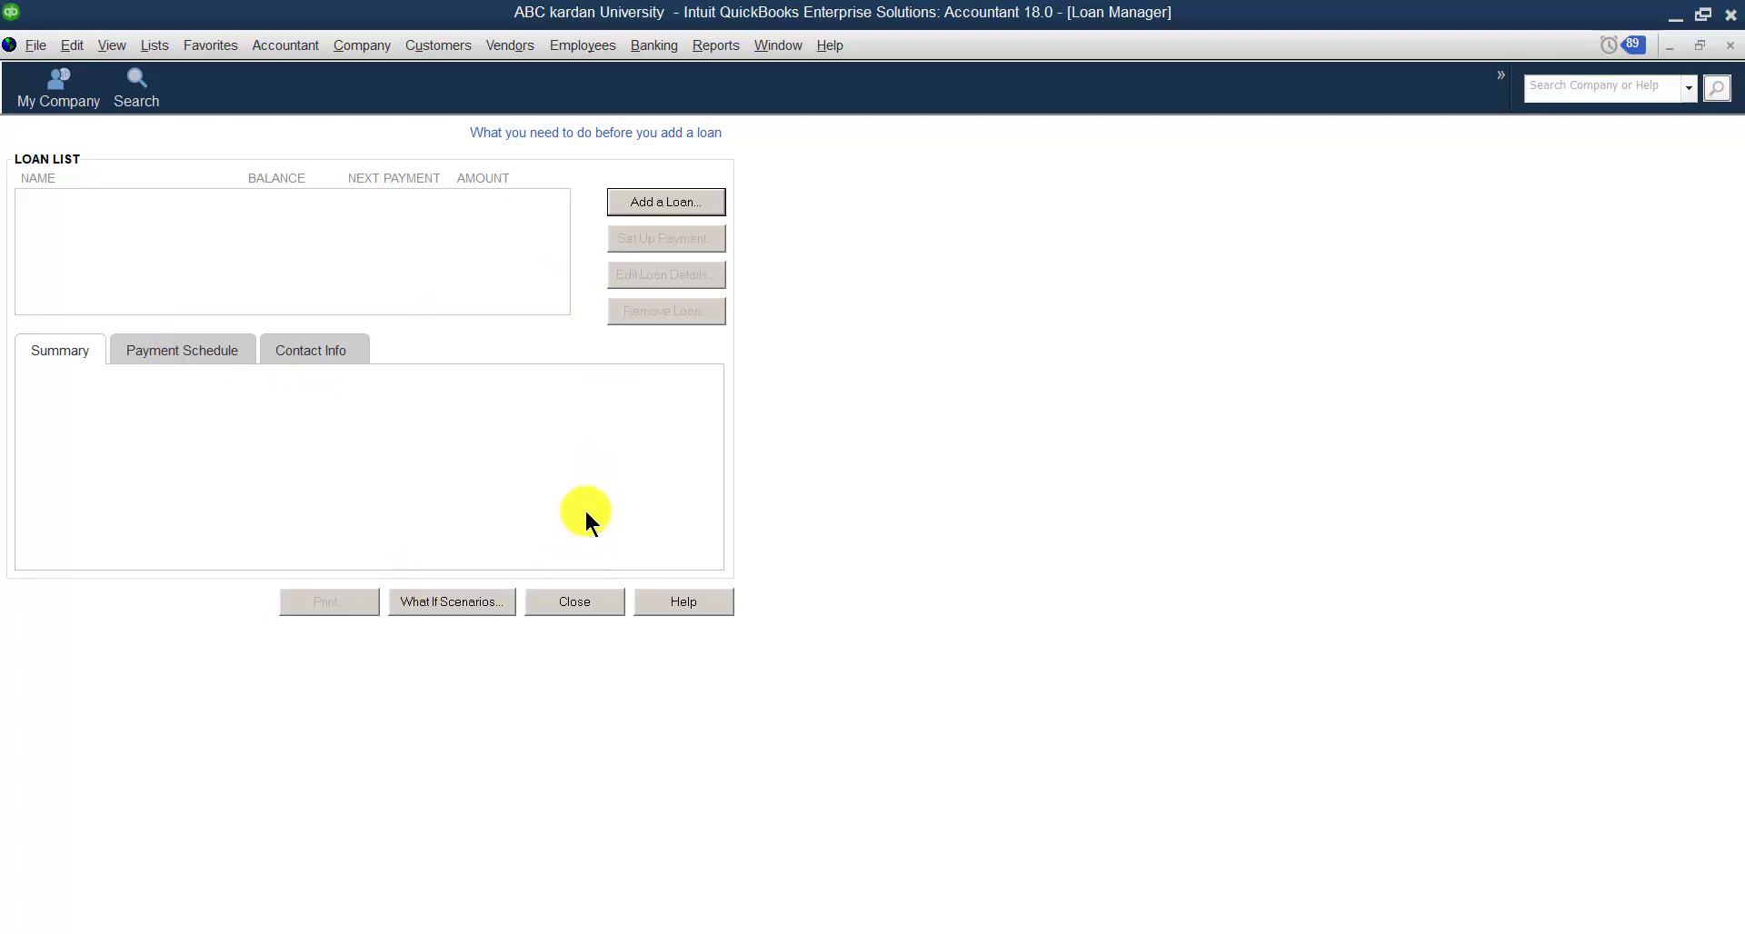
click(649, 203)
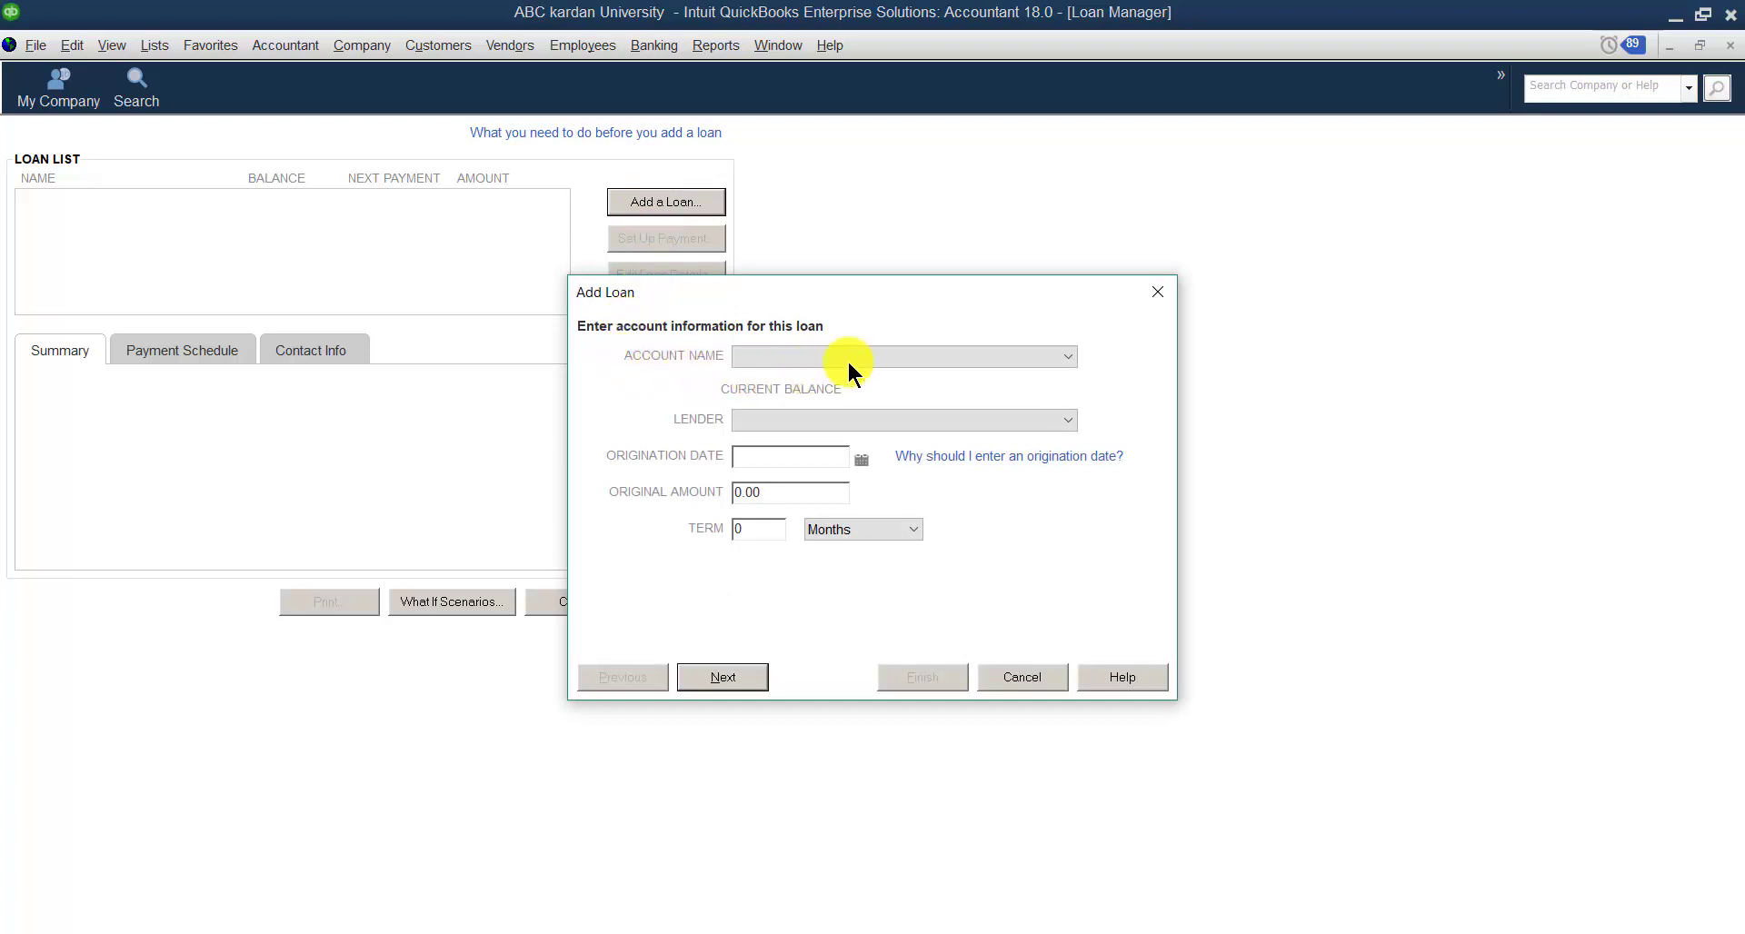
click(1065, 359)
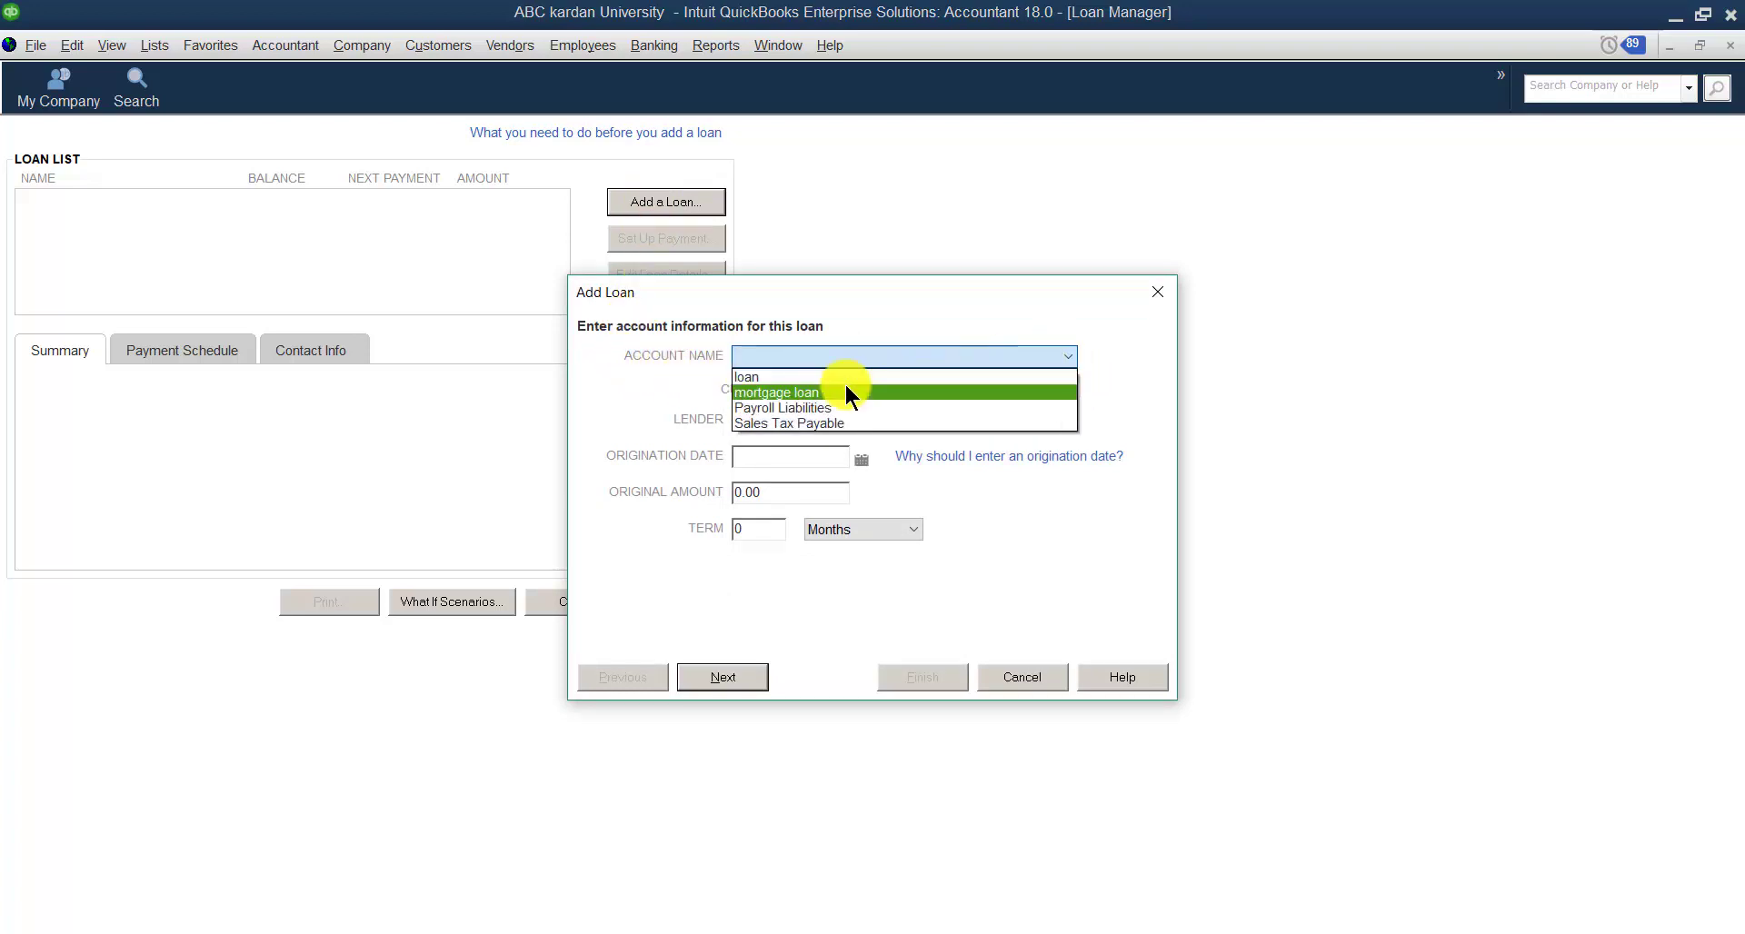
click(776, 392)
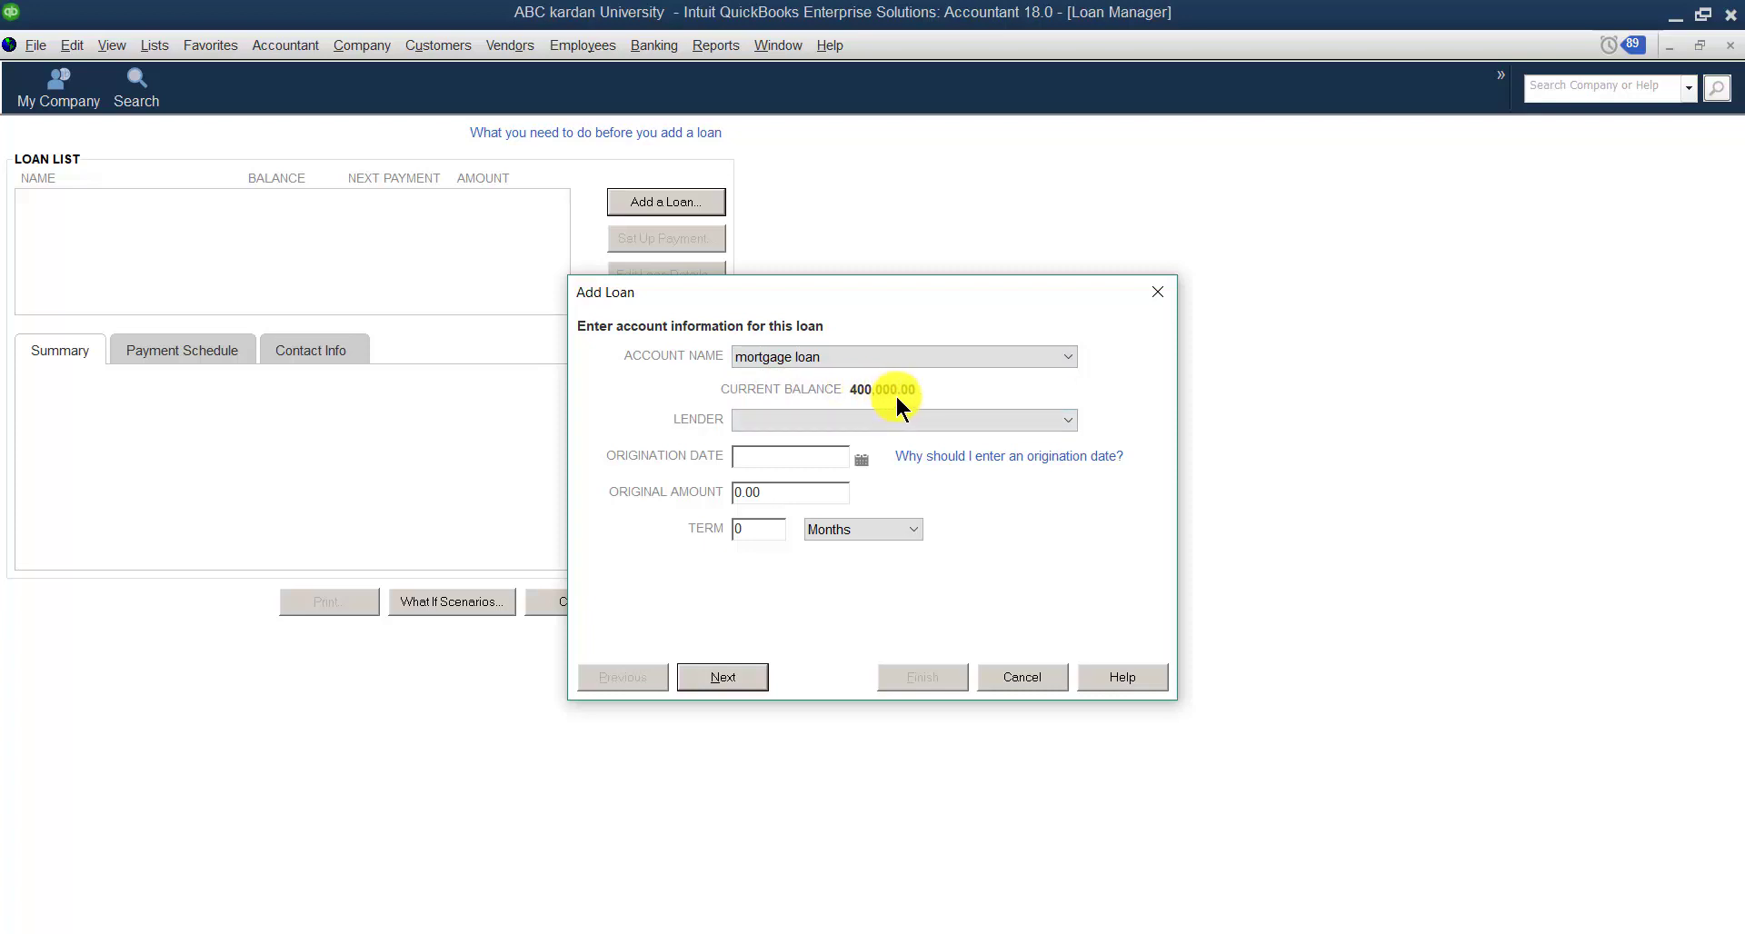
click(1061, 416)
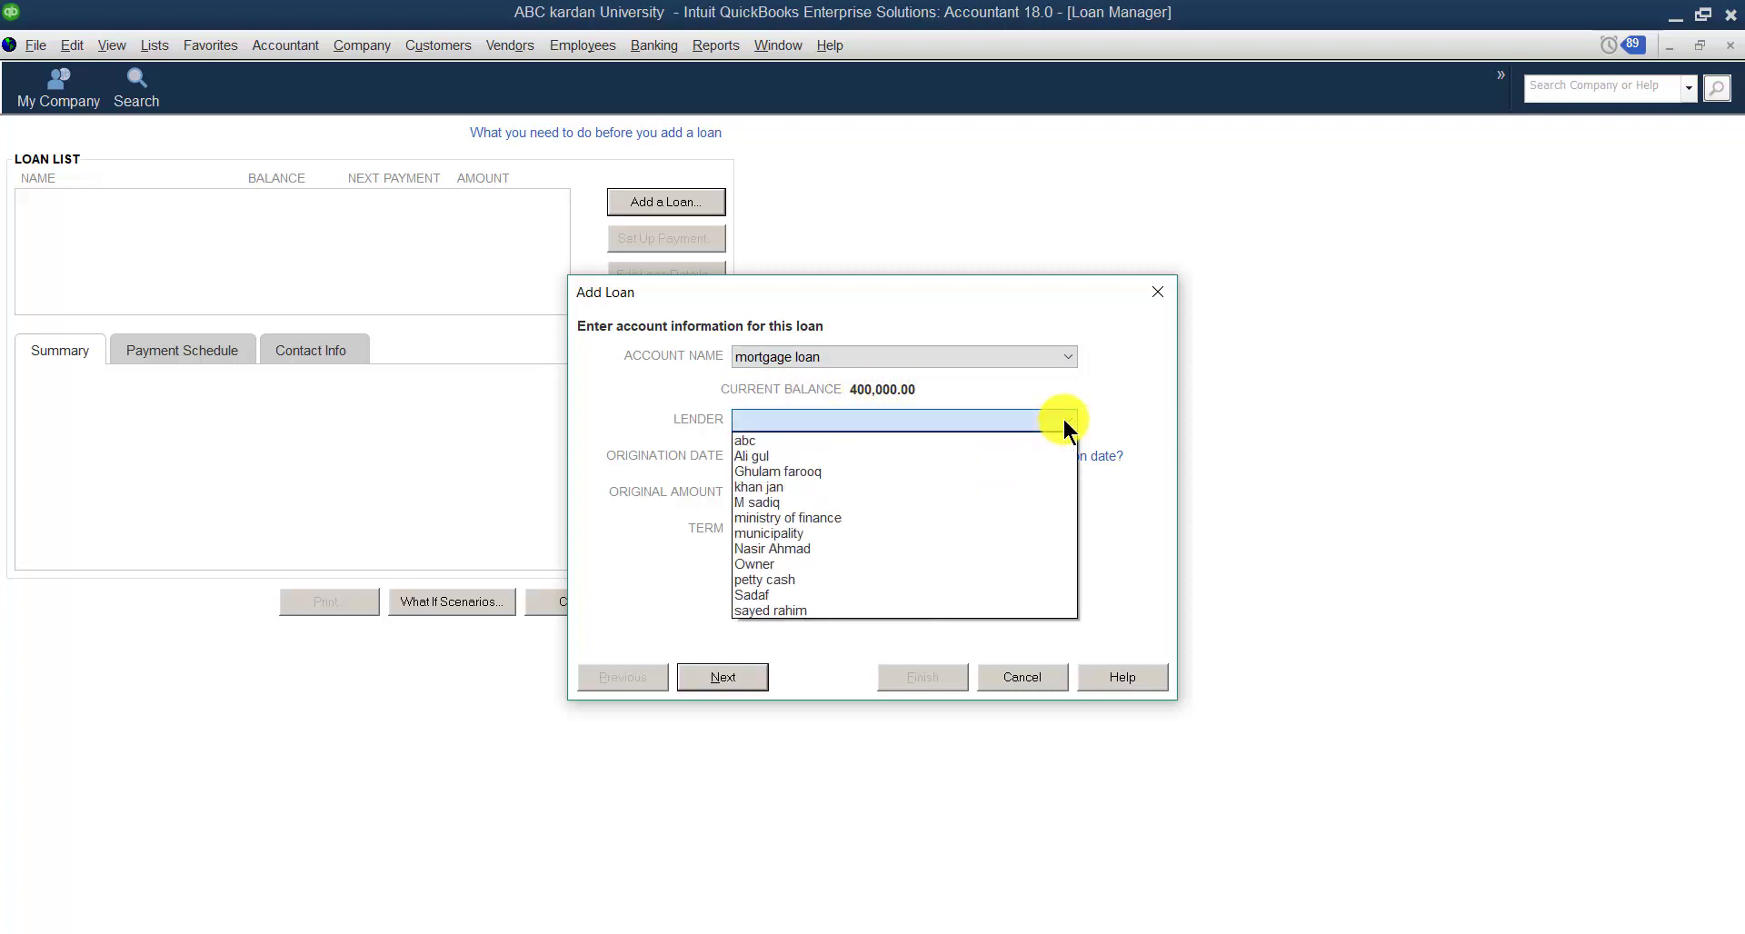
click(771, 589)
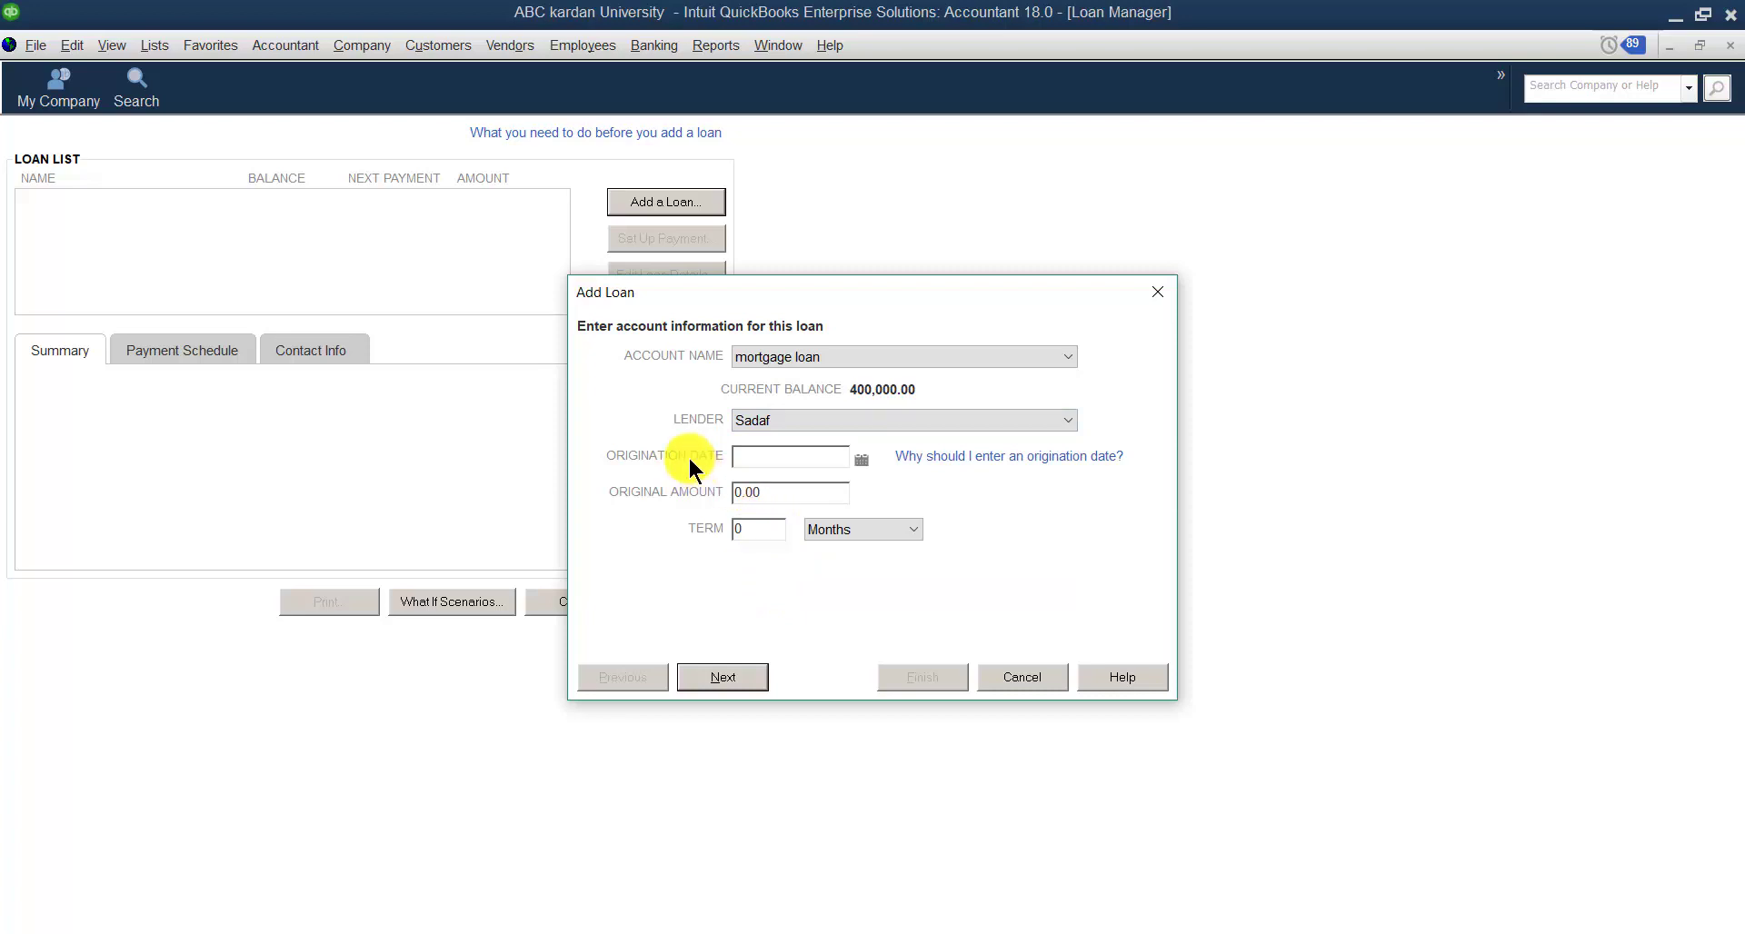
Step: Browse the origination date calendar and pick 06/13/2020 for the loan
click(827, 457)
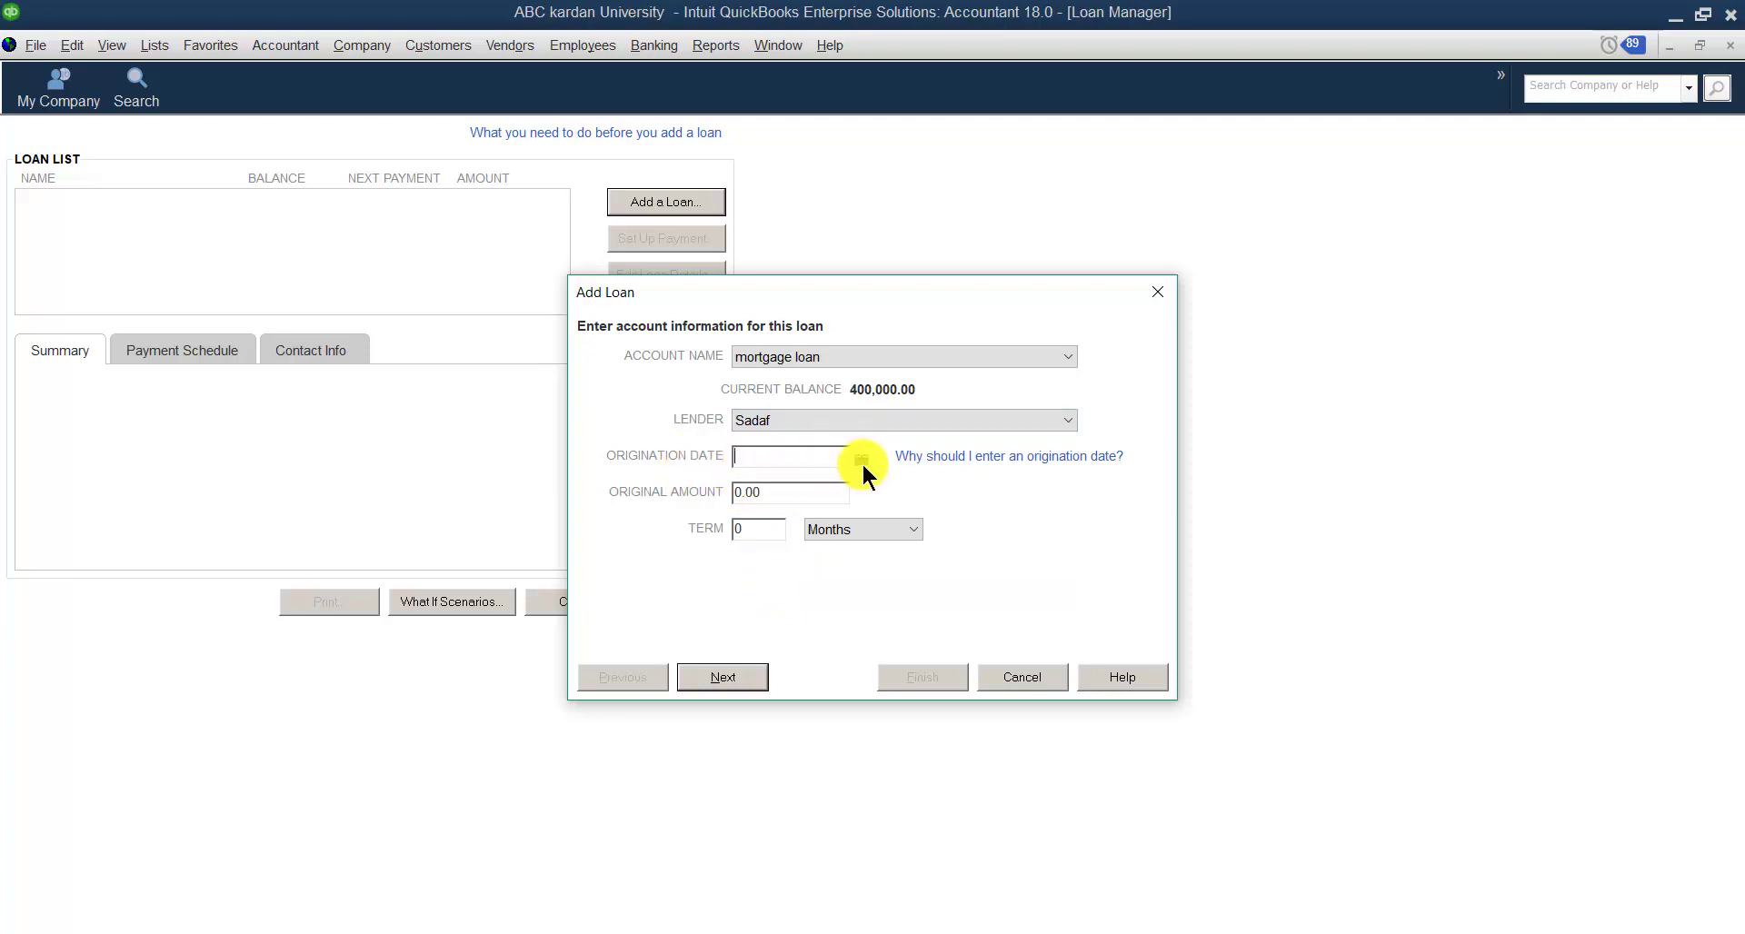
click(865, 461)
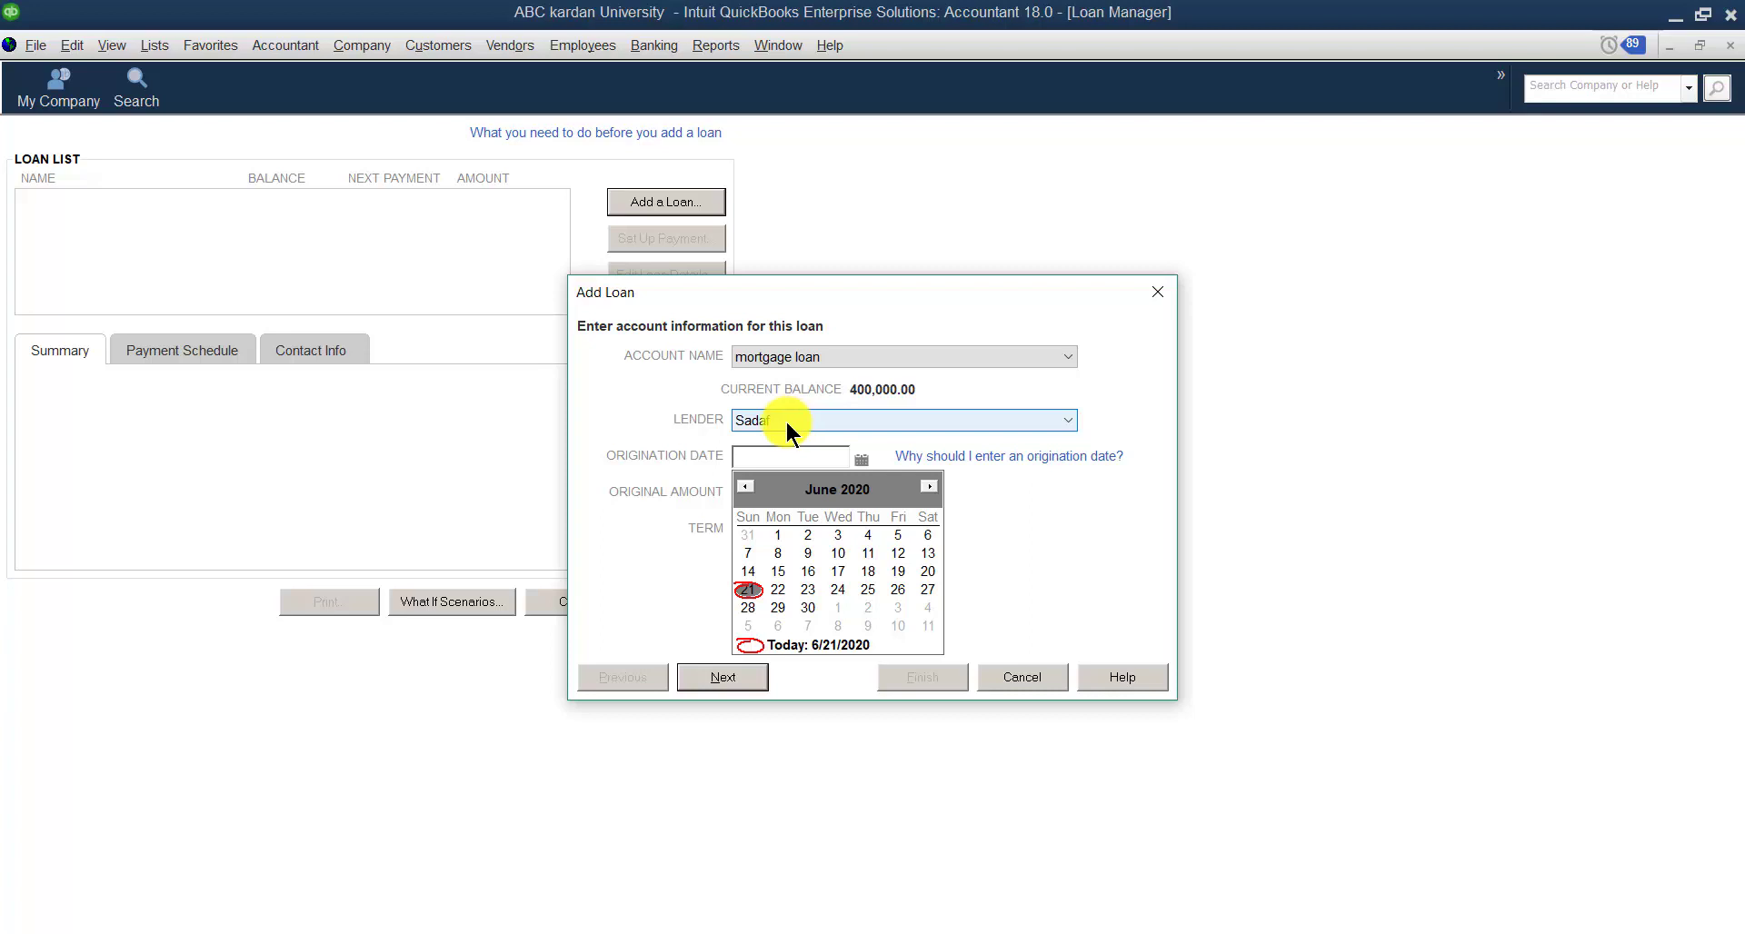
click(743, 490)
click(743, 490)
click(743, 490)
click(743, 490)
click(743, 490)
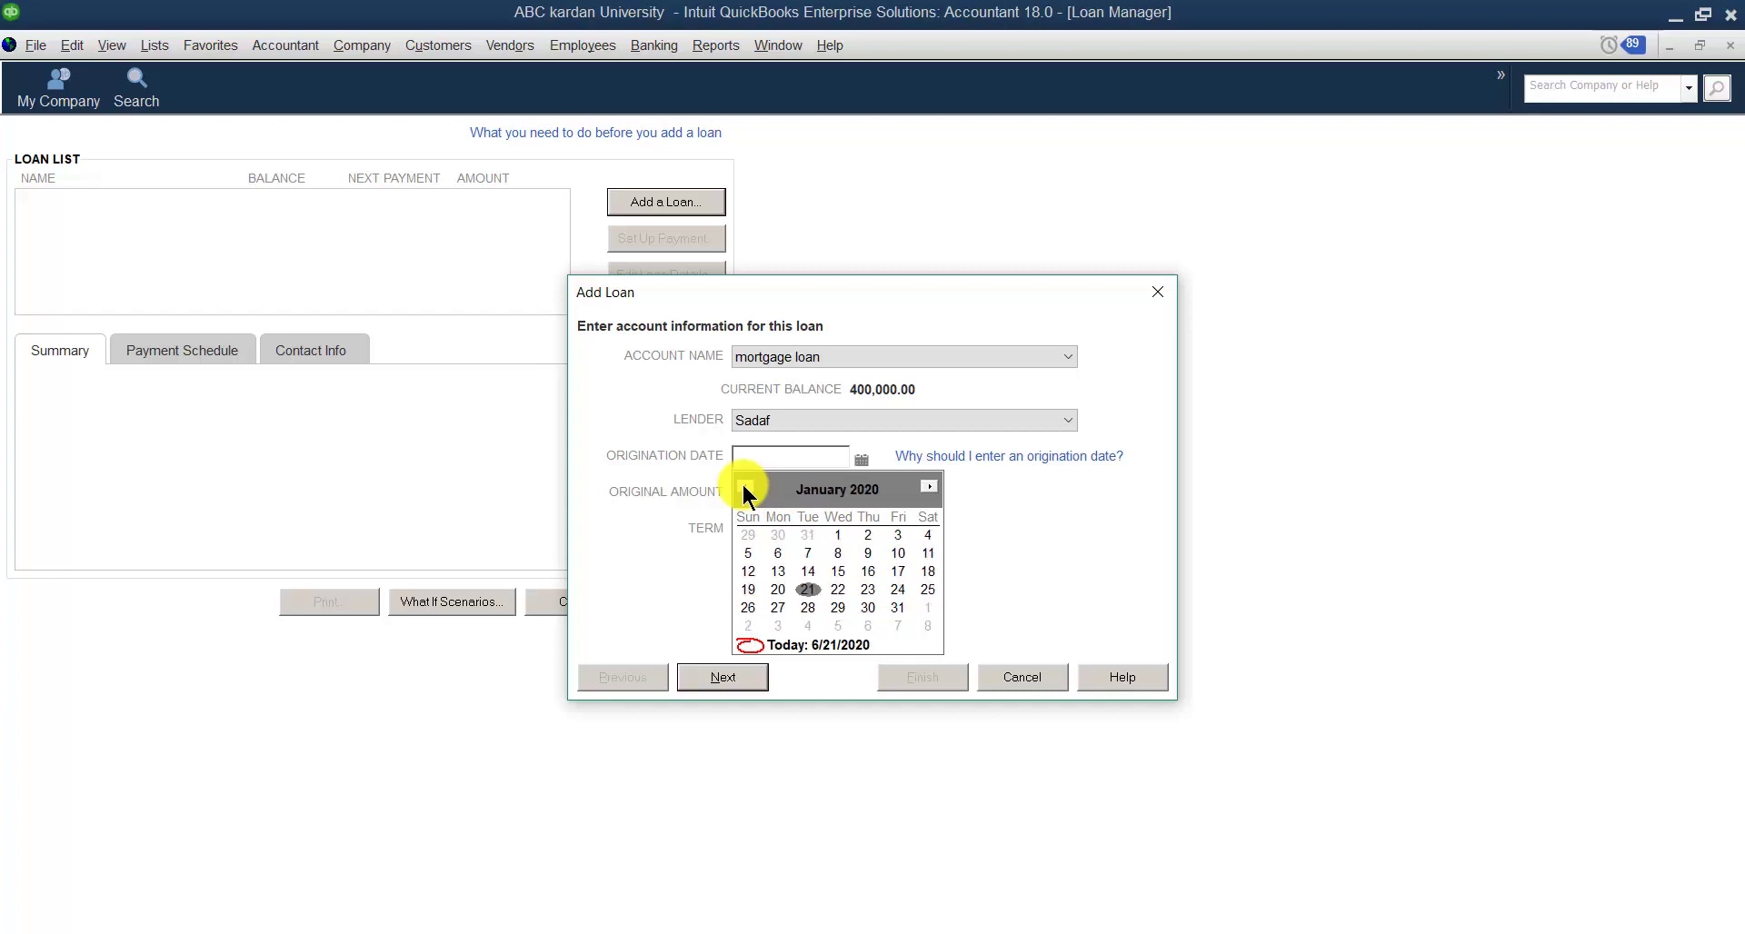
click(928, 488)
click(929, 488)
click(928, 488)
click(929, 488)
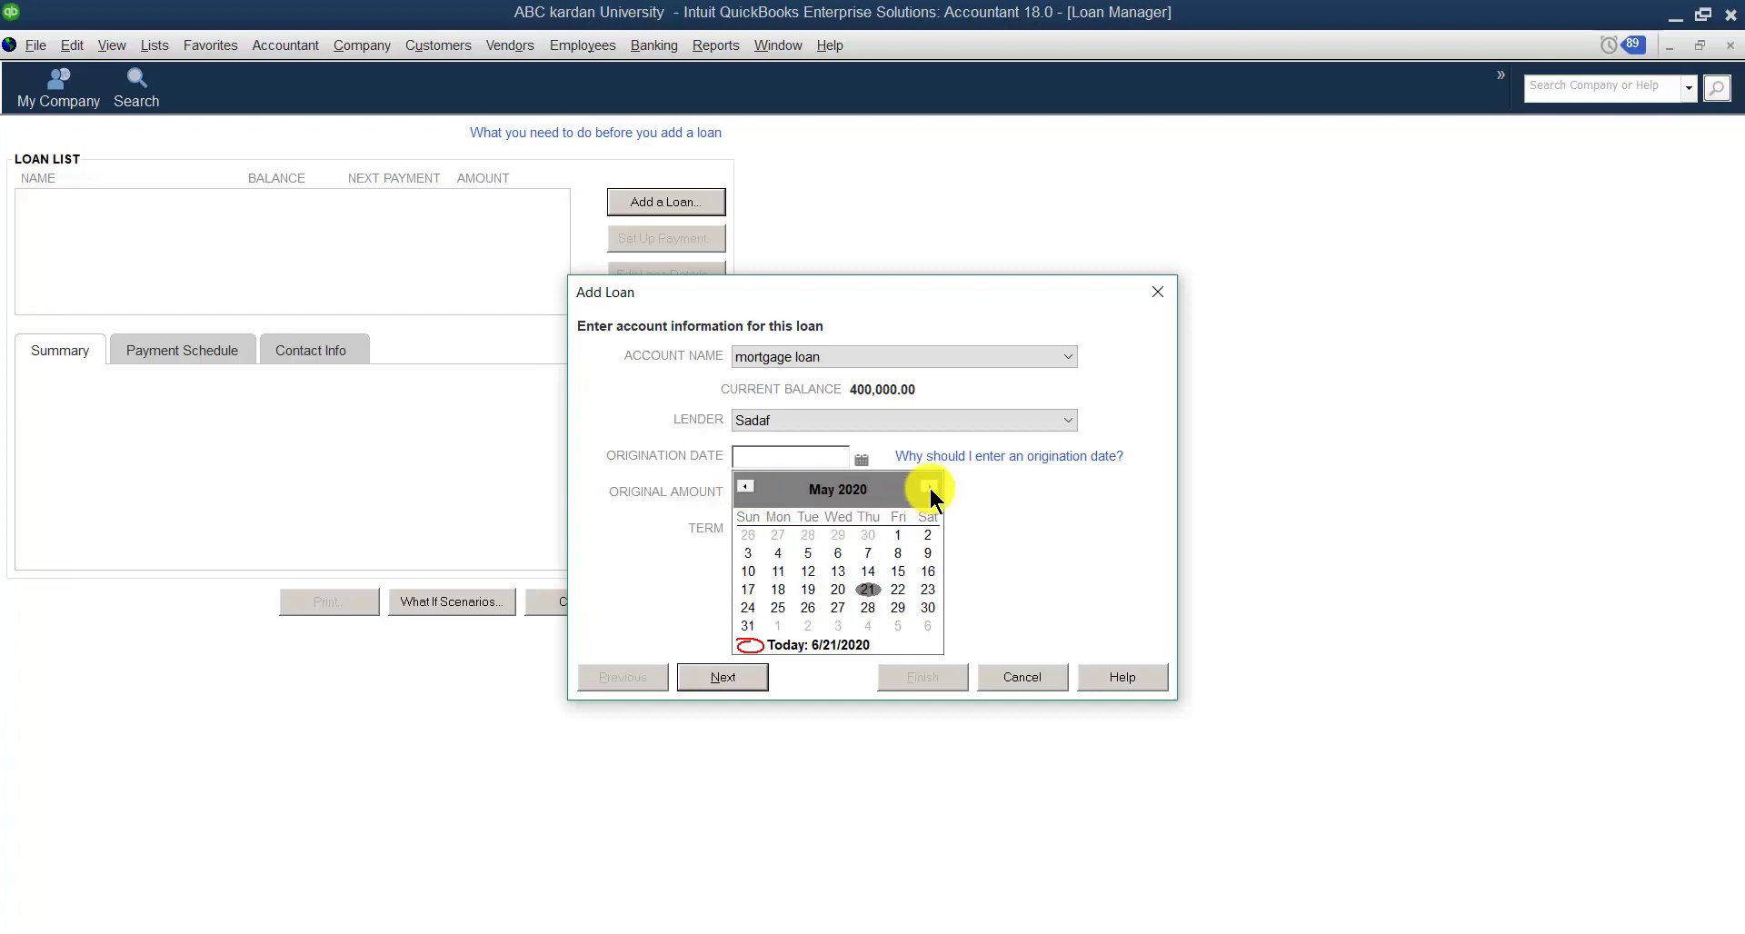
click(929, 487)
click(929, 487)
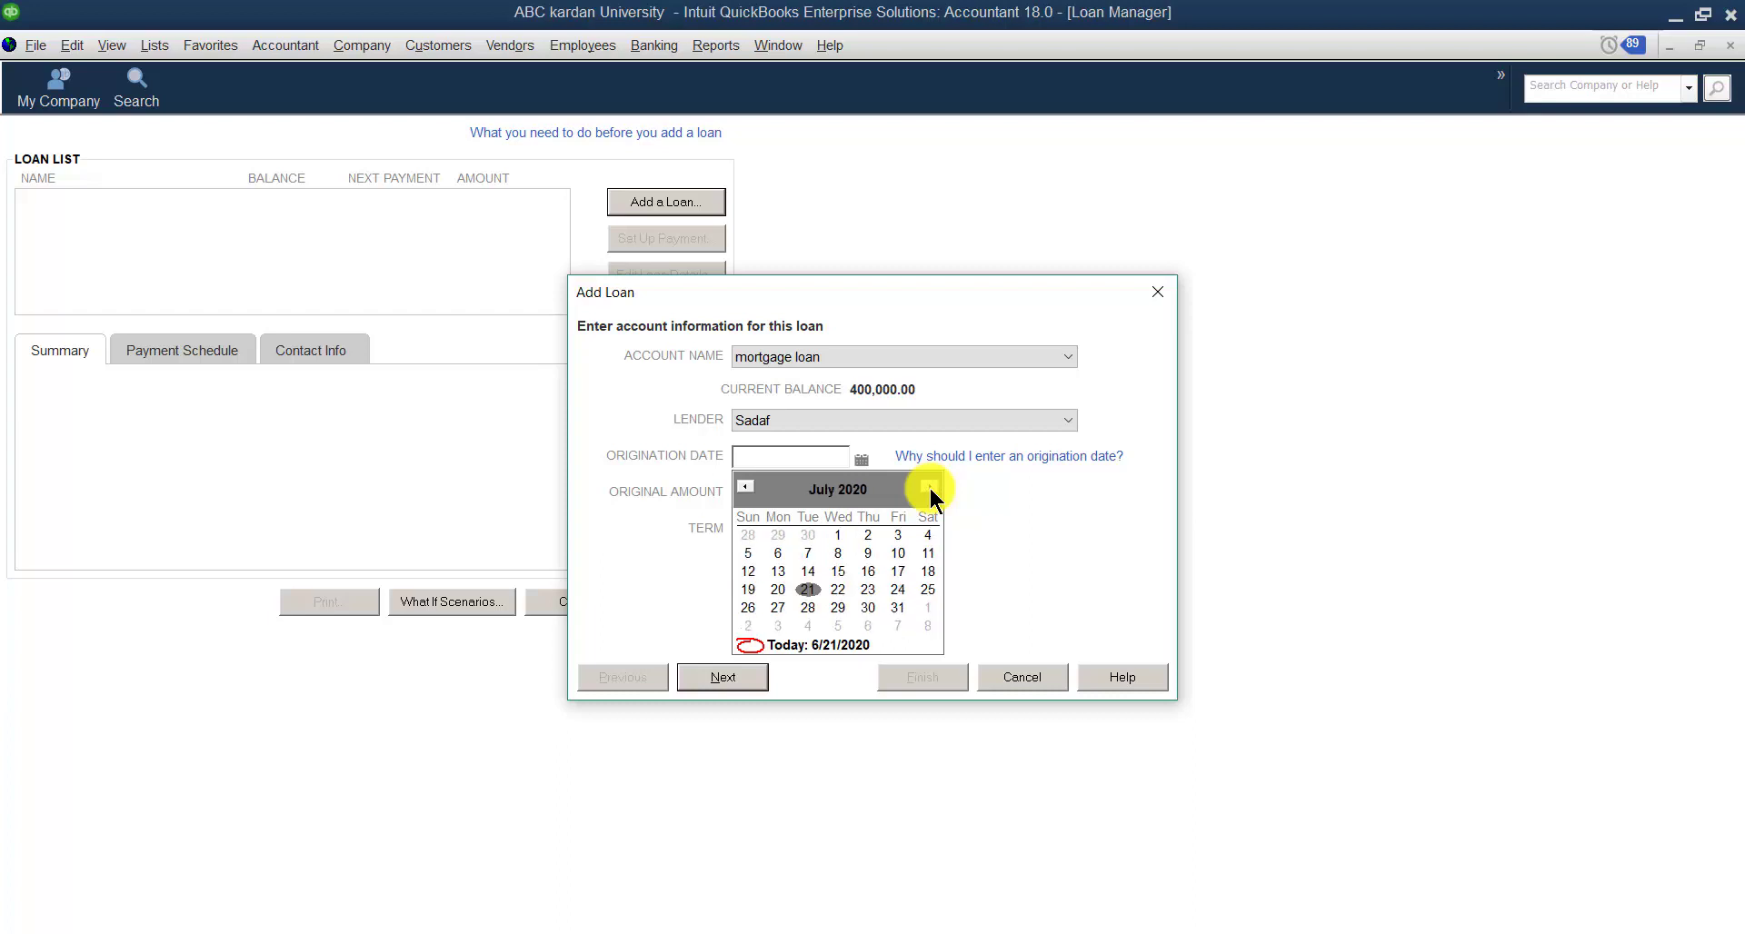
click(743, 490)
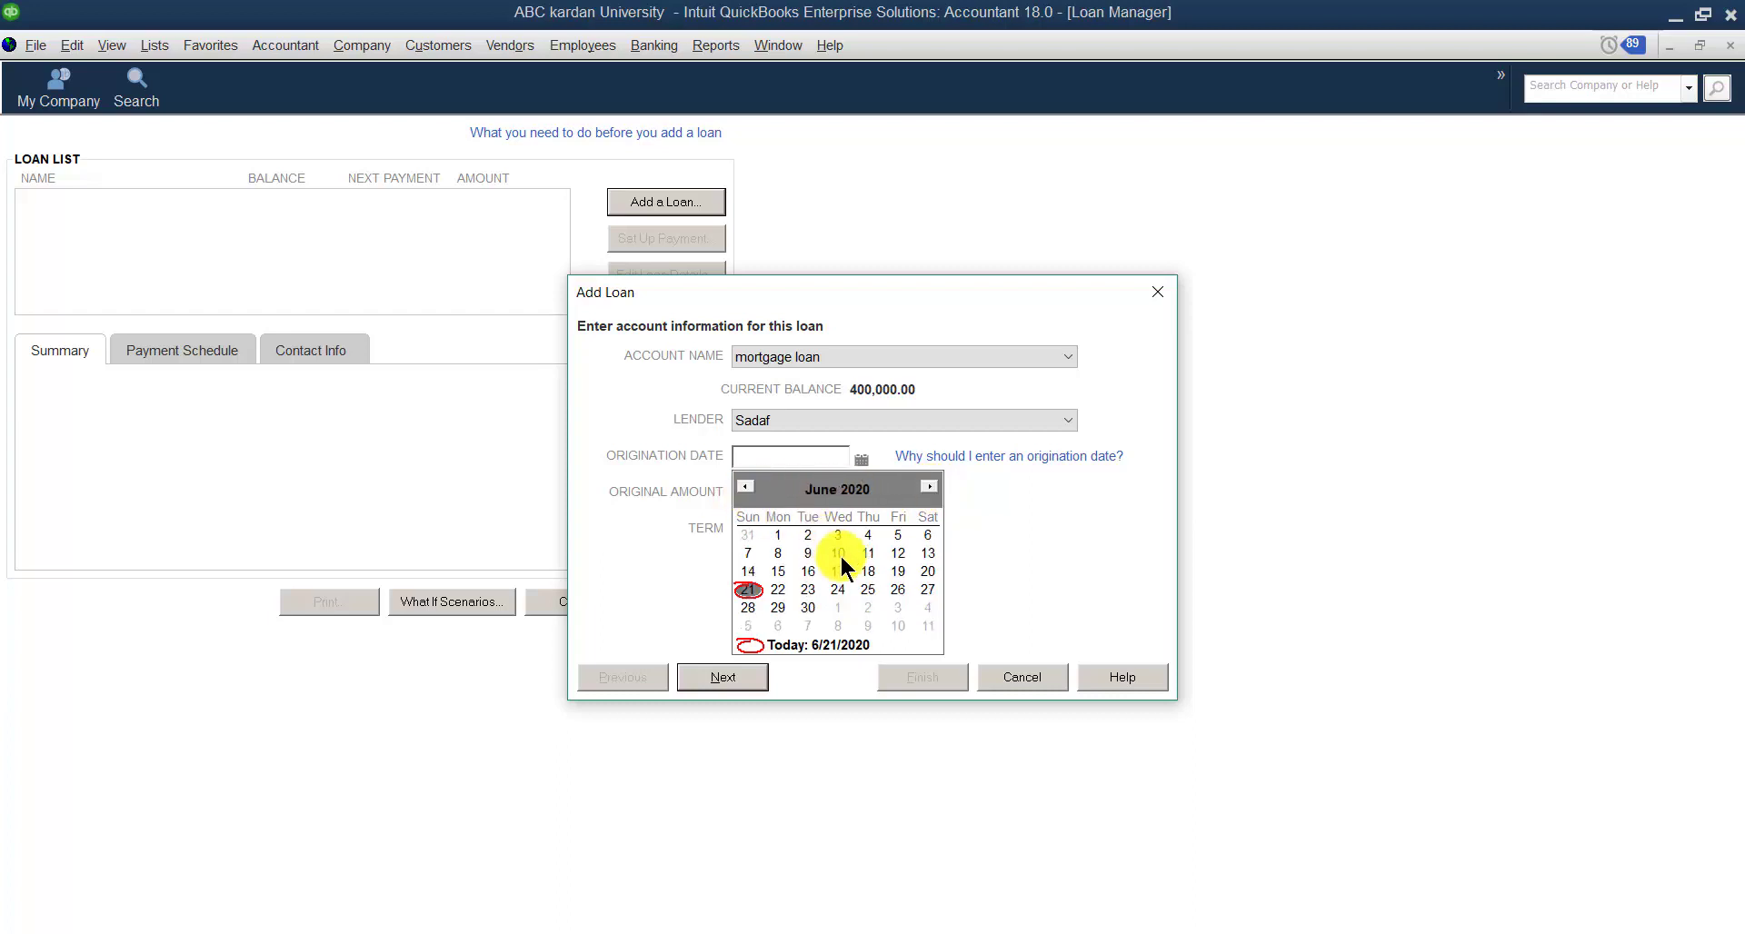
click(928, 553)
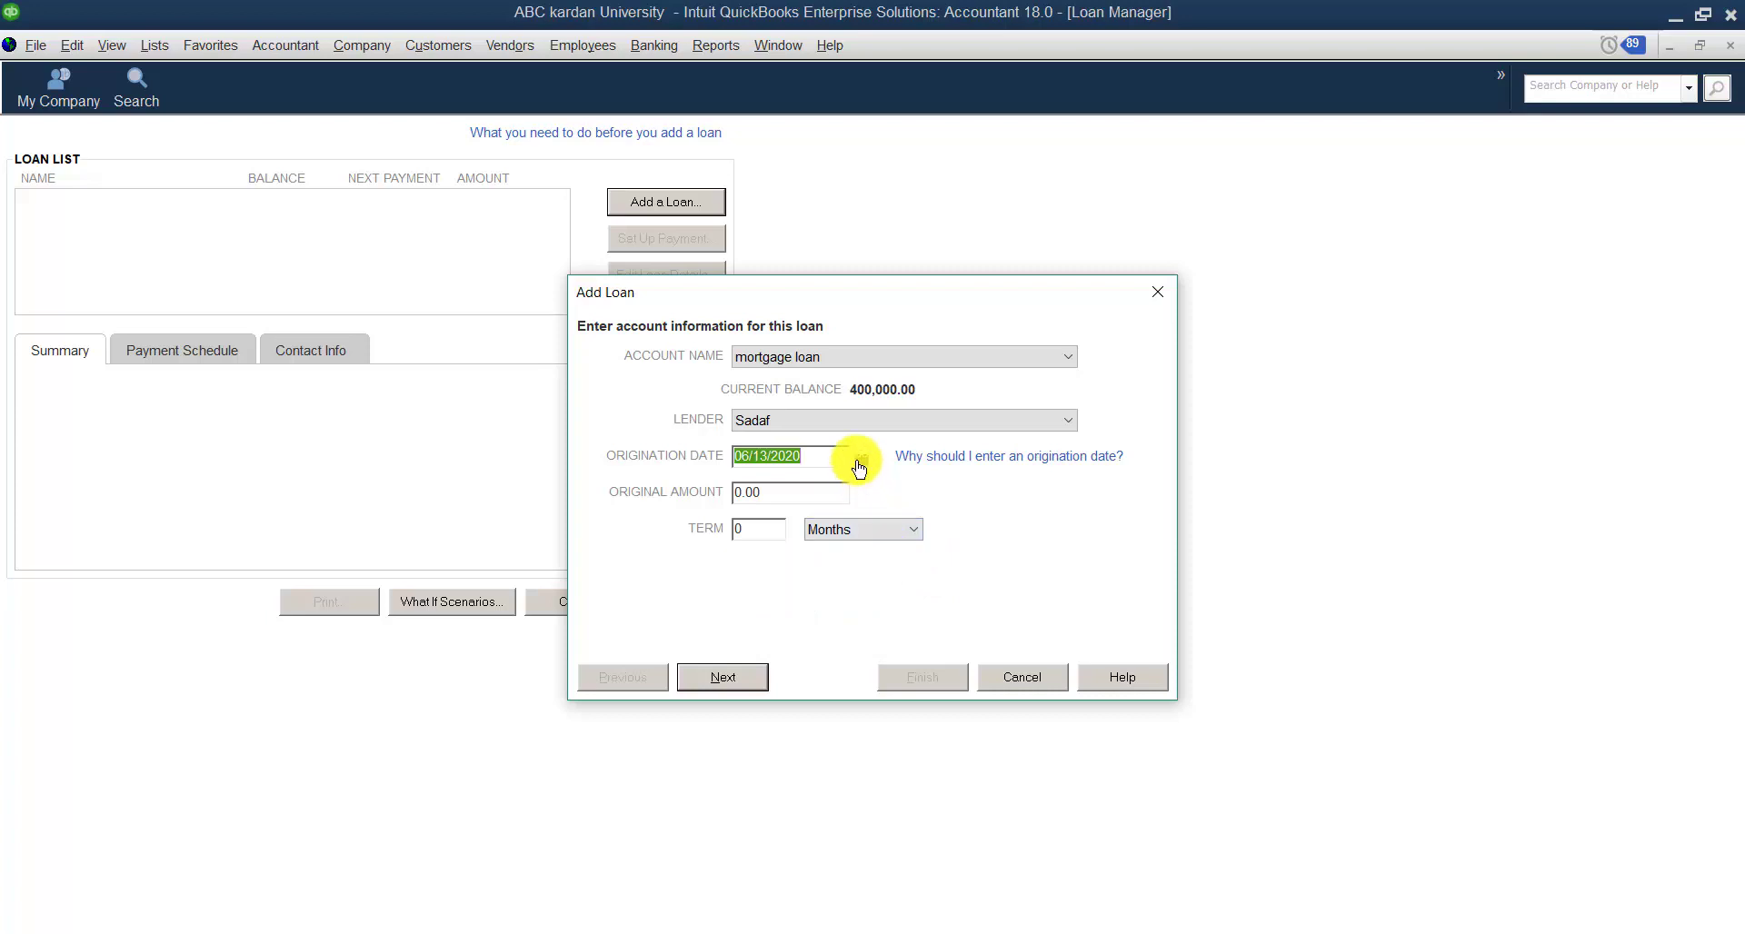
Step: Set the loan's origination date to 06/20/2020 and its original amount to 400,000
click(860, 460)
click(919, 574)
click(772, 495)
click(769, 489)
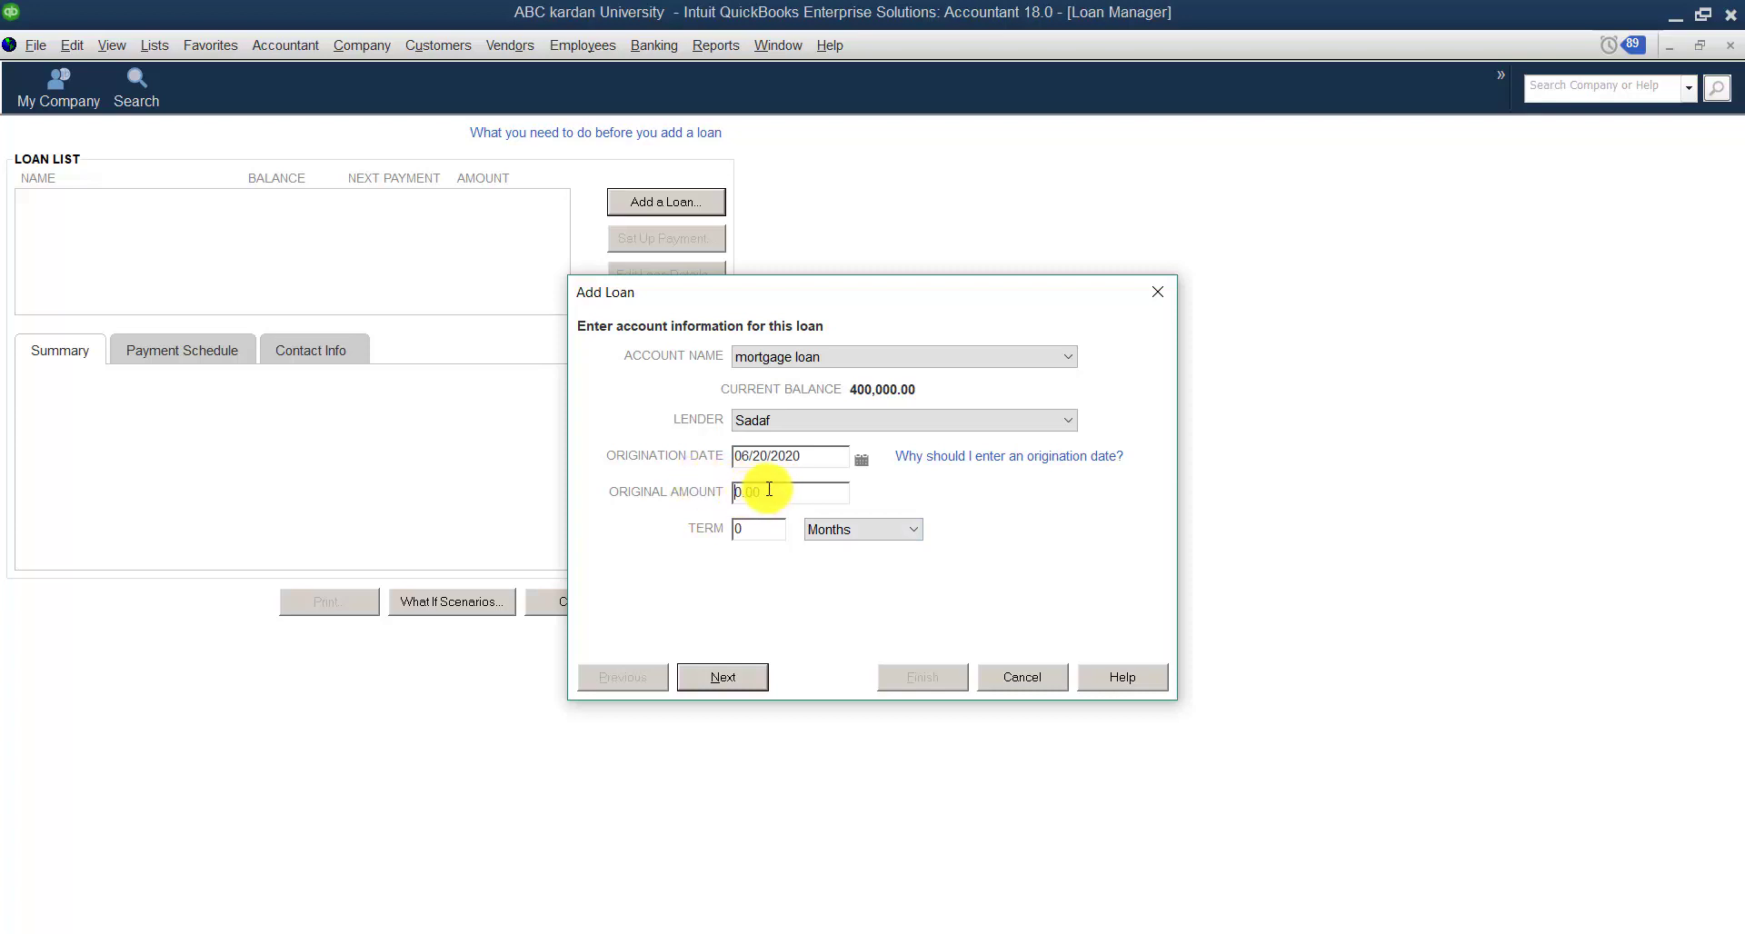
double_click(769, 488)
text(400000)
Step: Set the mortgage loan's term to 5 years
click(732, 530)
click(908, 527)
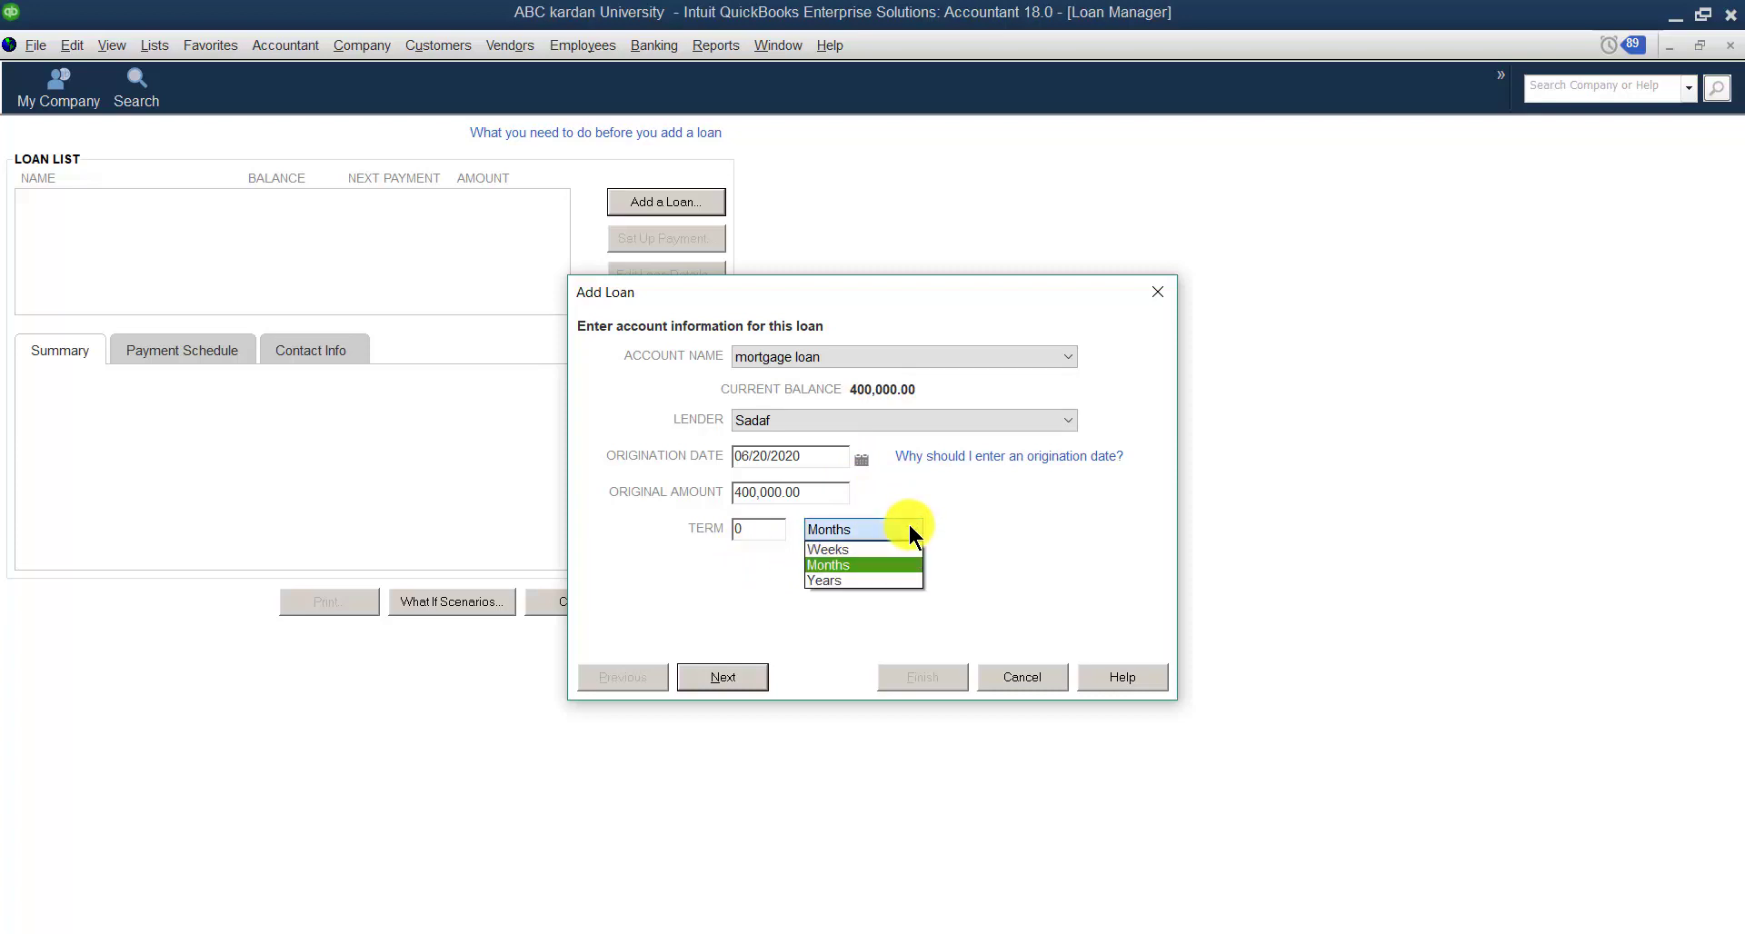
click(843, 582)
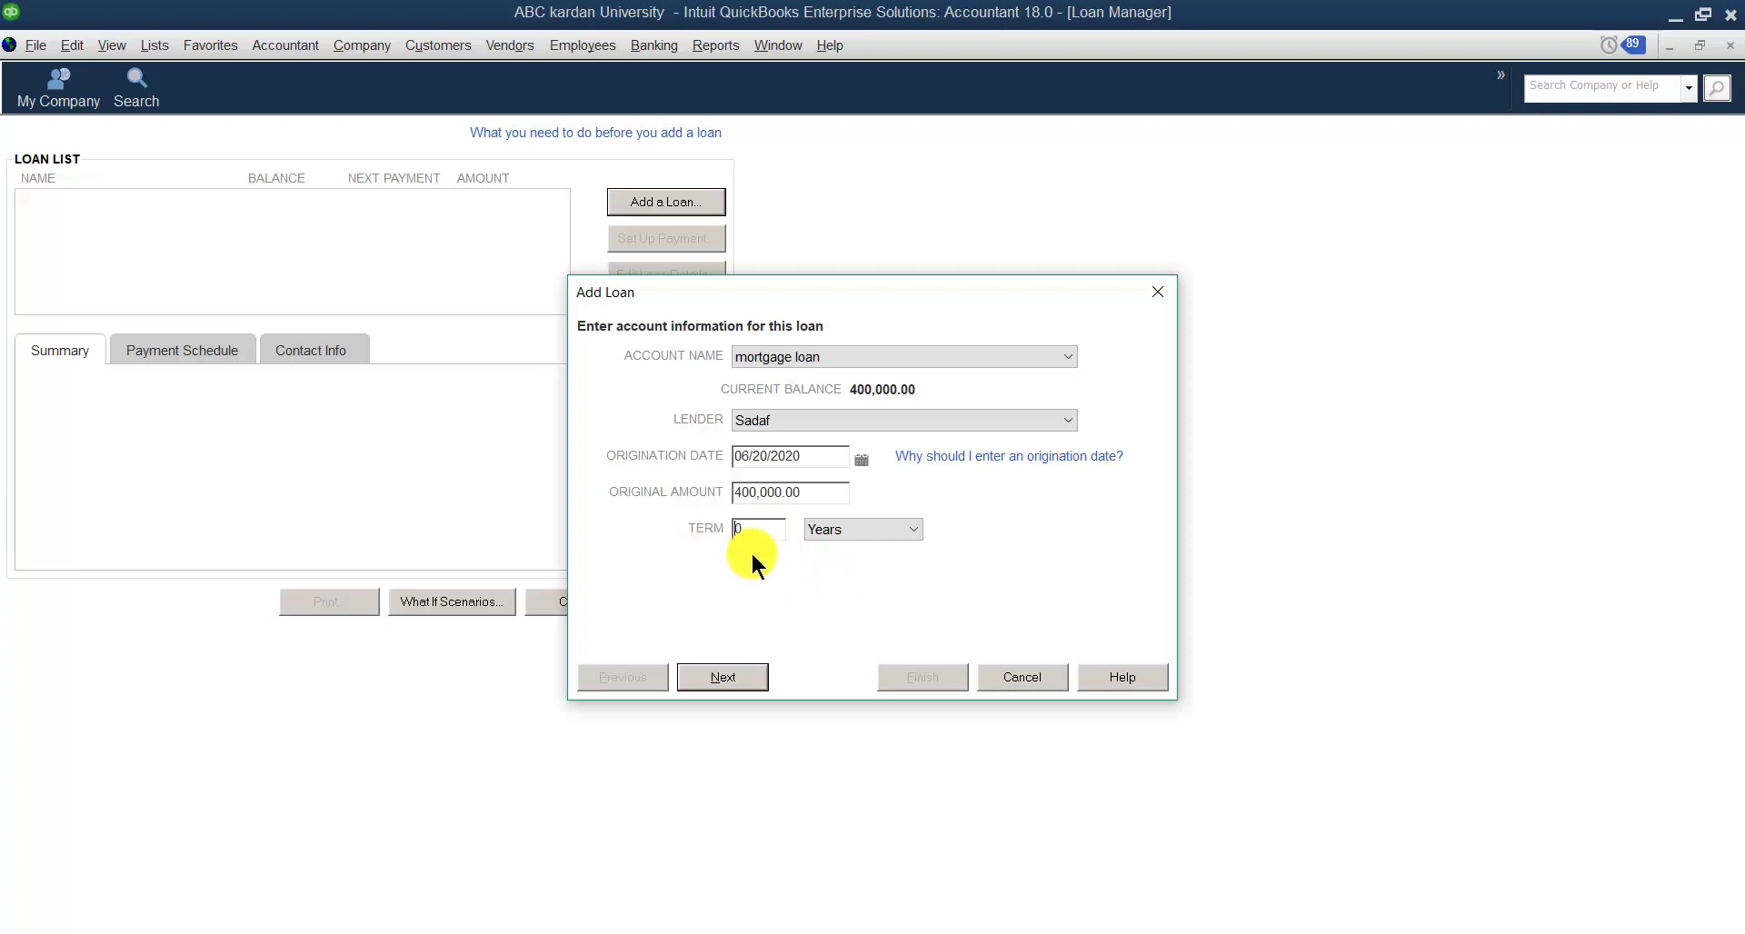
drag(752, 533, 705, 540)
text(5)
Step: Try expressing the loan term as 60 months
drag(768, 531, 684, 529)
text(5)
key(BackSpace)
text(60)
click(909, 529)
click(865, 567)
Step: Set the term back to 5 years and continue to the loan's payment information
double_click(761, 528)
key(Tab)
click(916, 526)
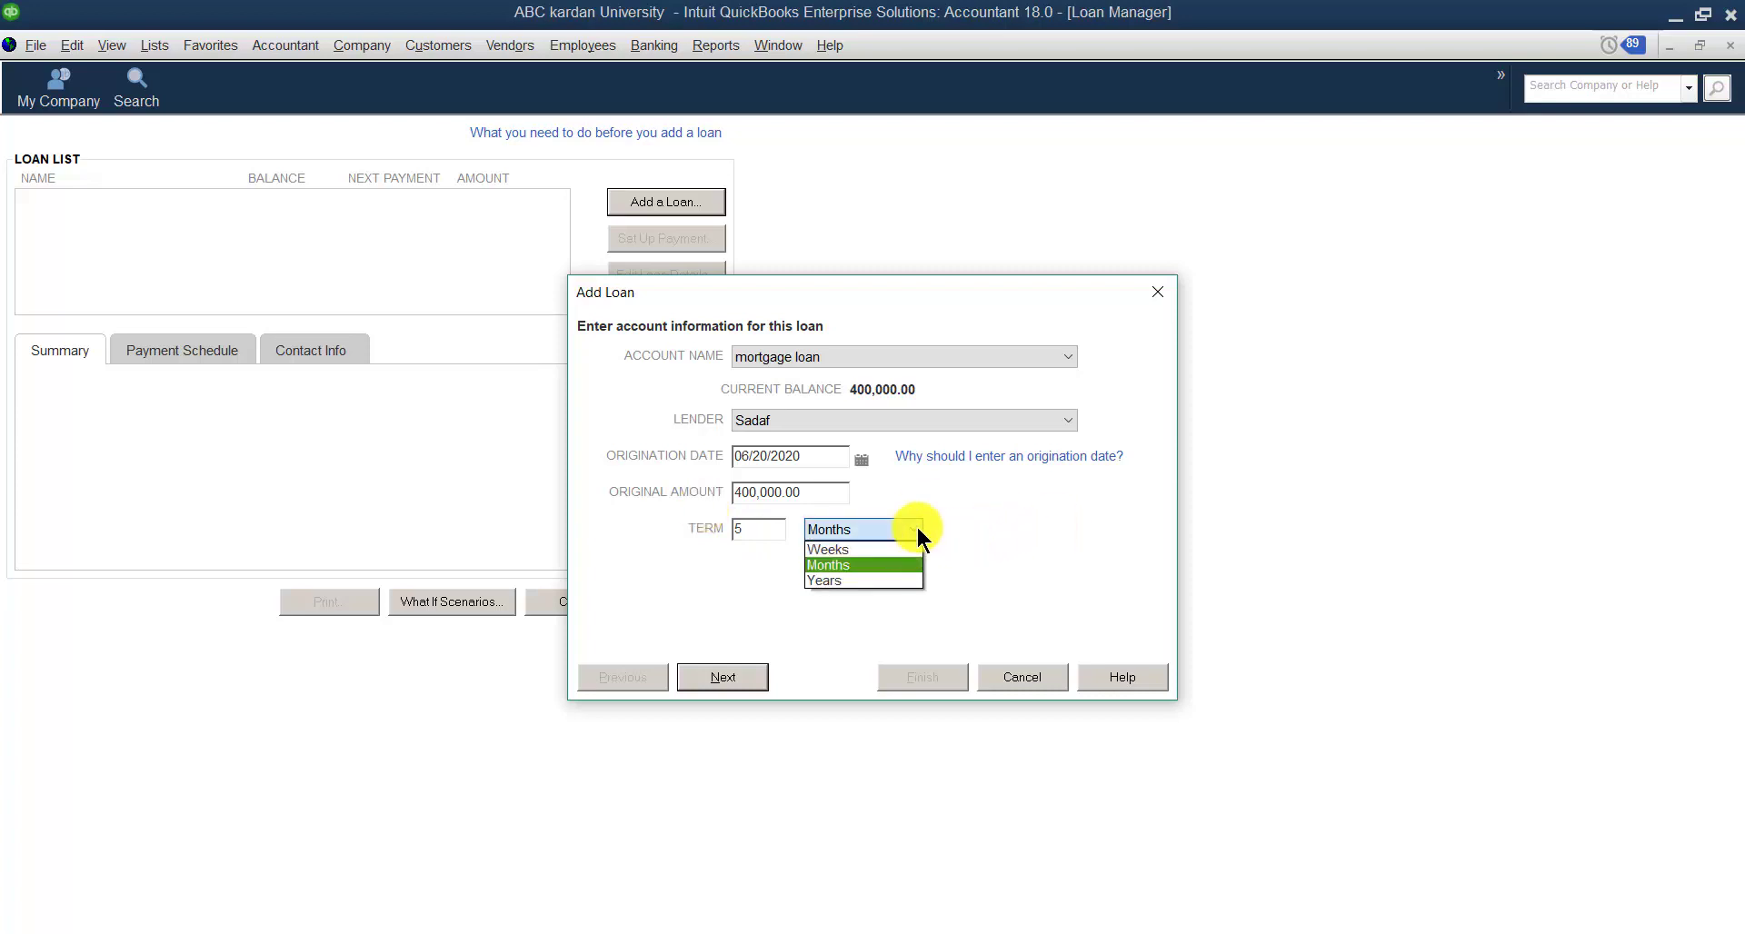
click(847, 578)
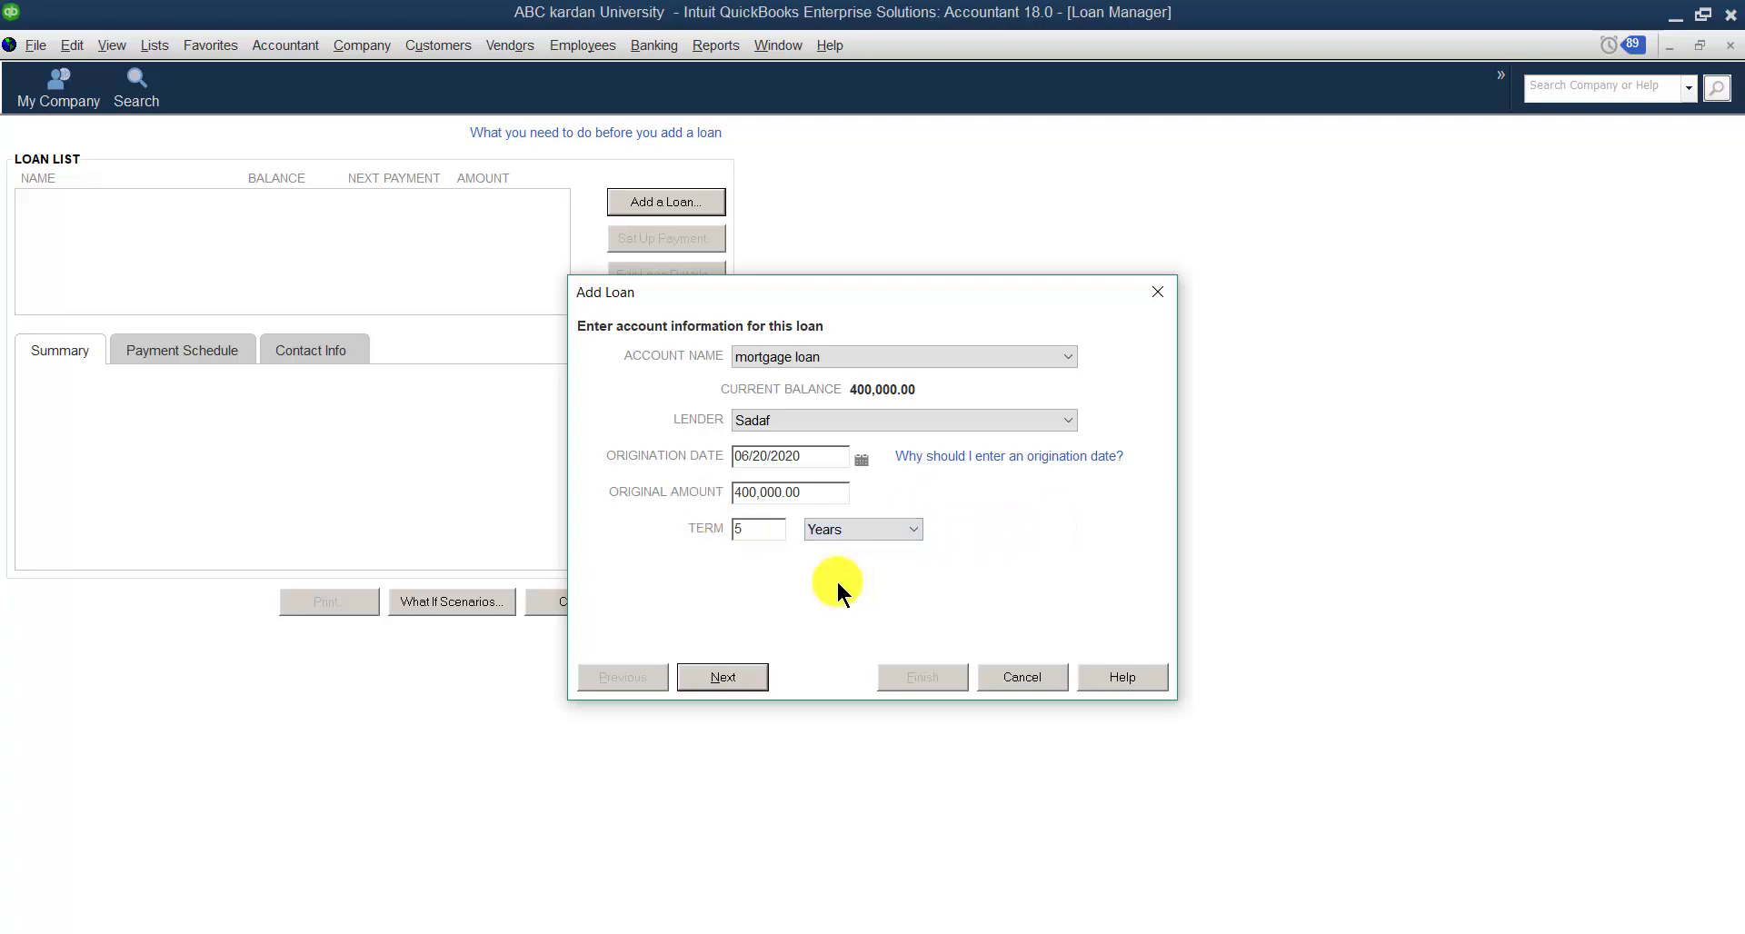
click(720, 677)
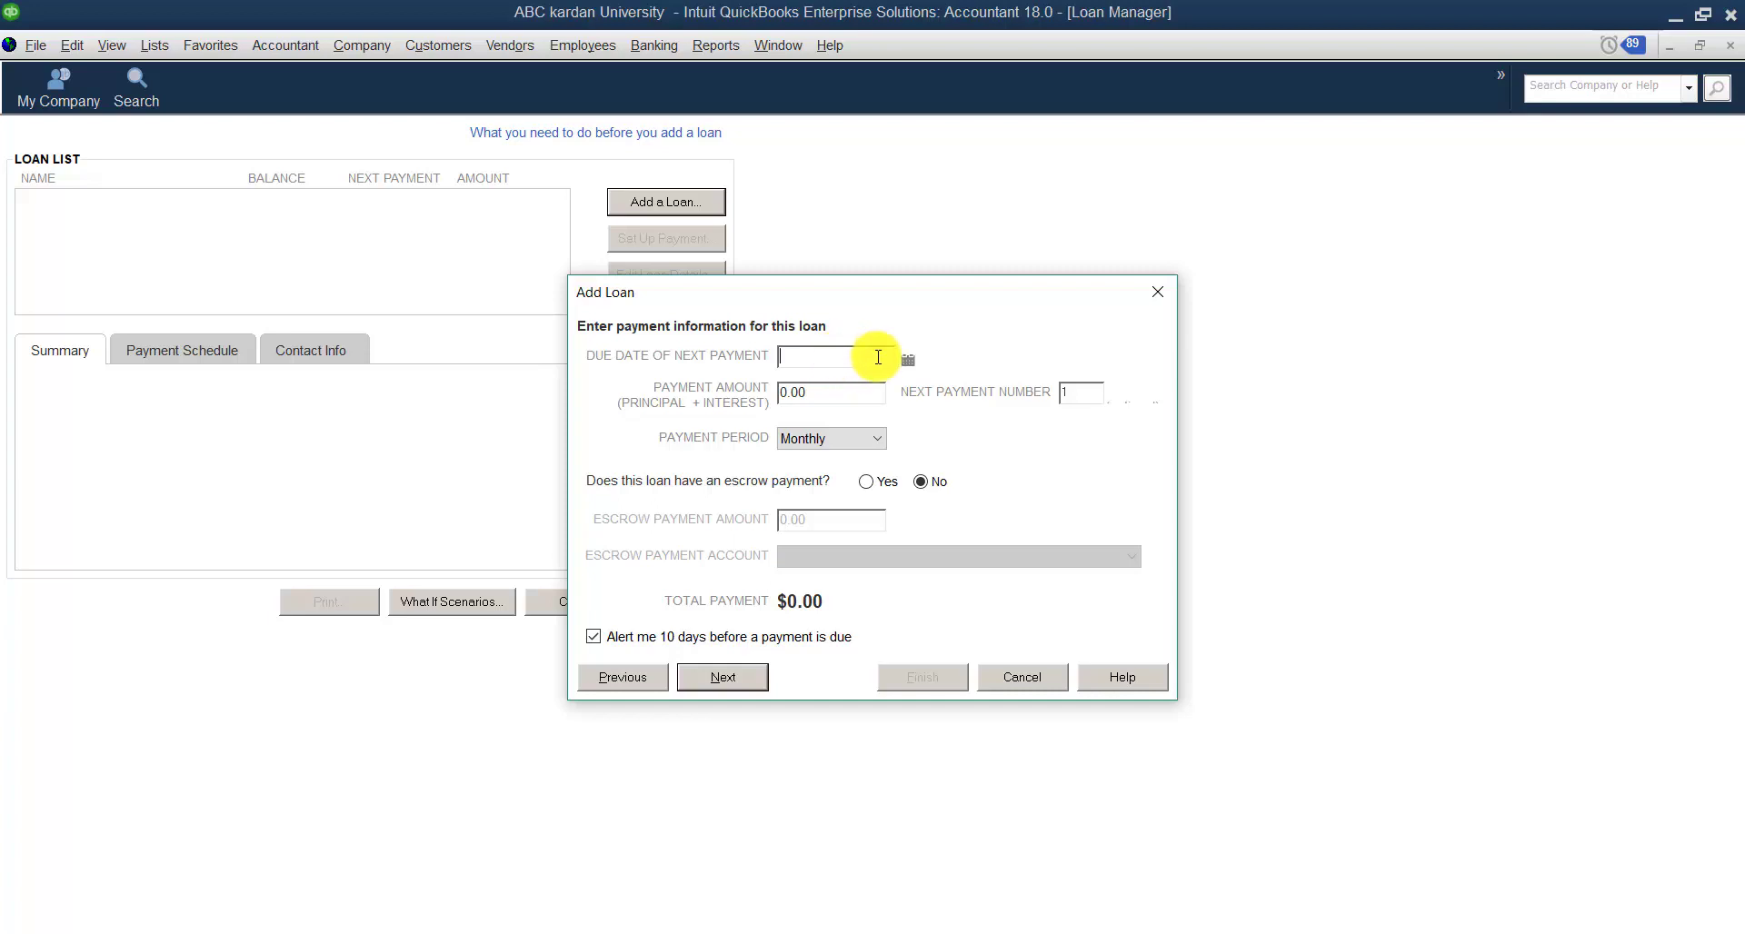
Step: Set the due date of the loan's next payment to 06/19/2021 using the calendar
click(907, 361)
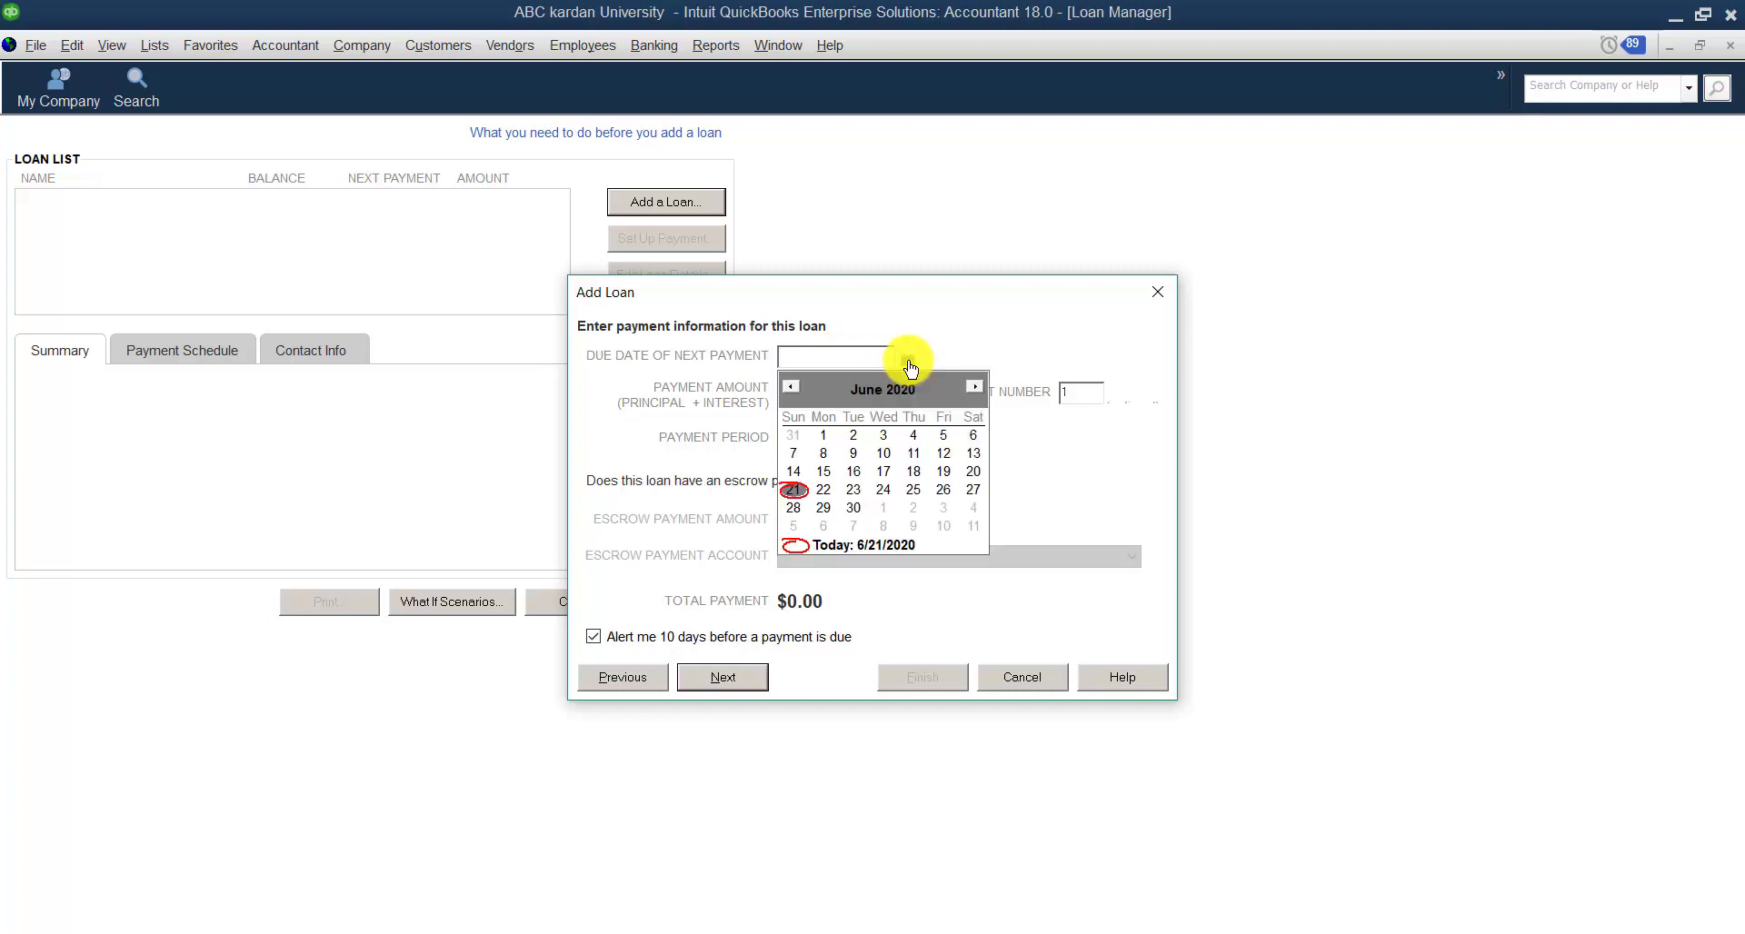
click(975, 387)
click(975, 387)
click(975, 387)
click(975, 387)
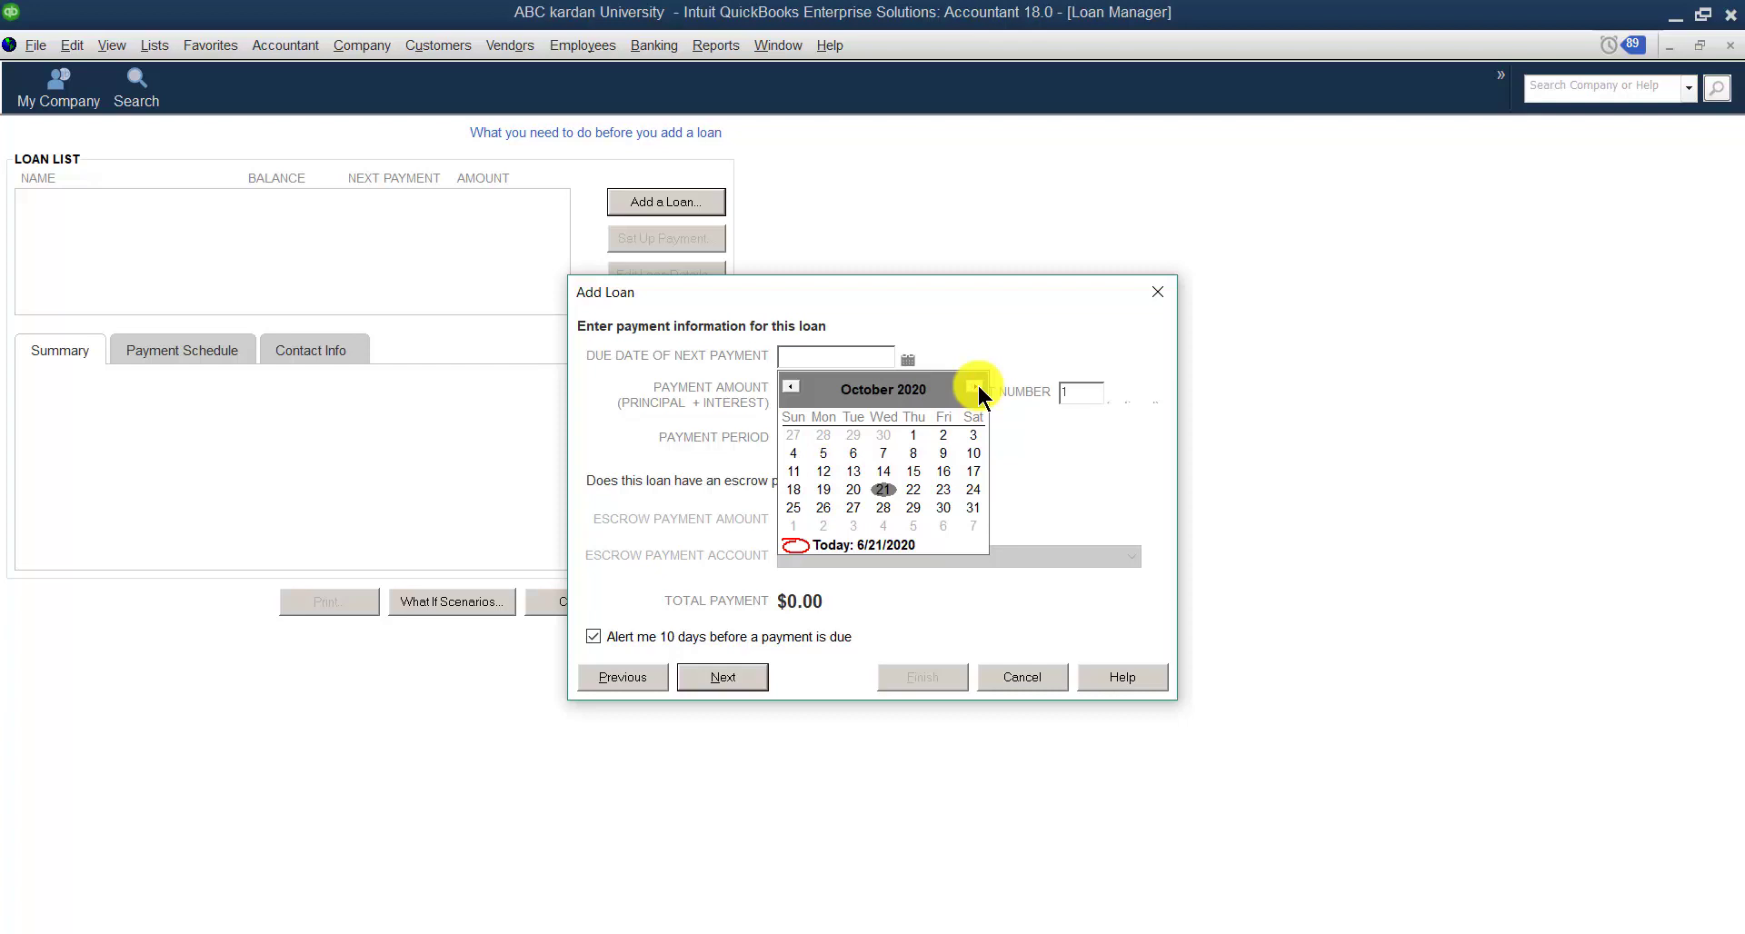
click(975, 387)
click(975, 387)
click(975, 387)
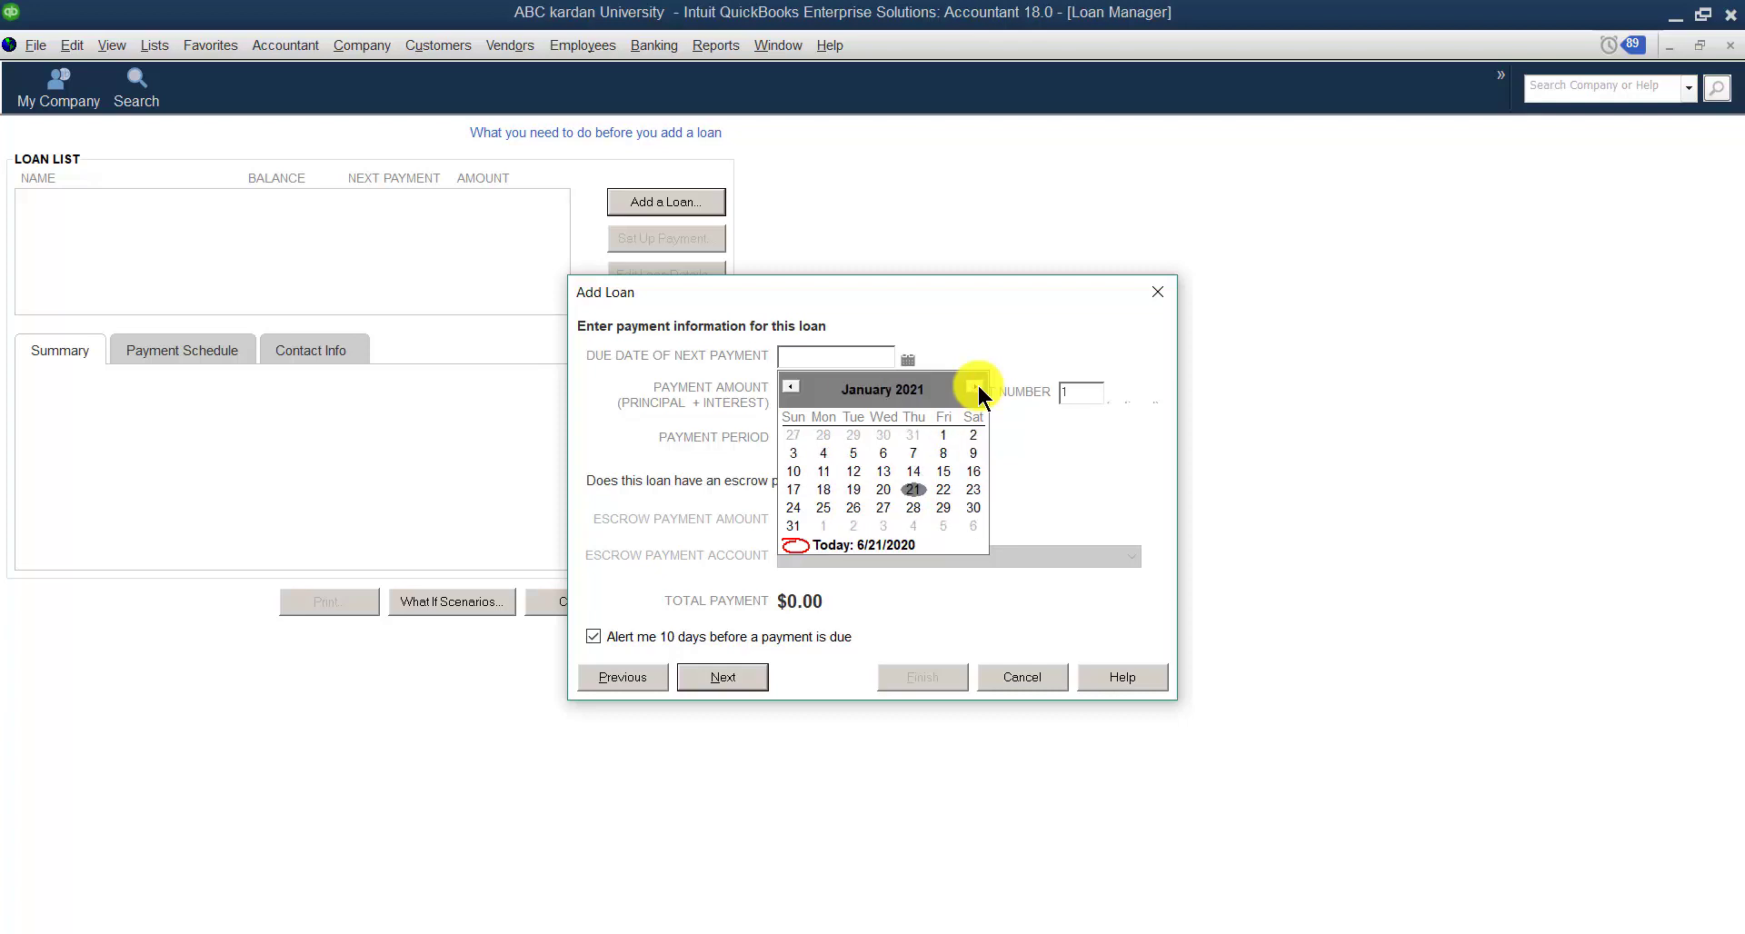
click(975, 387)
click(975, 387)
click(975, 387)
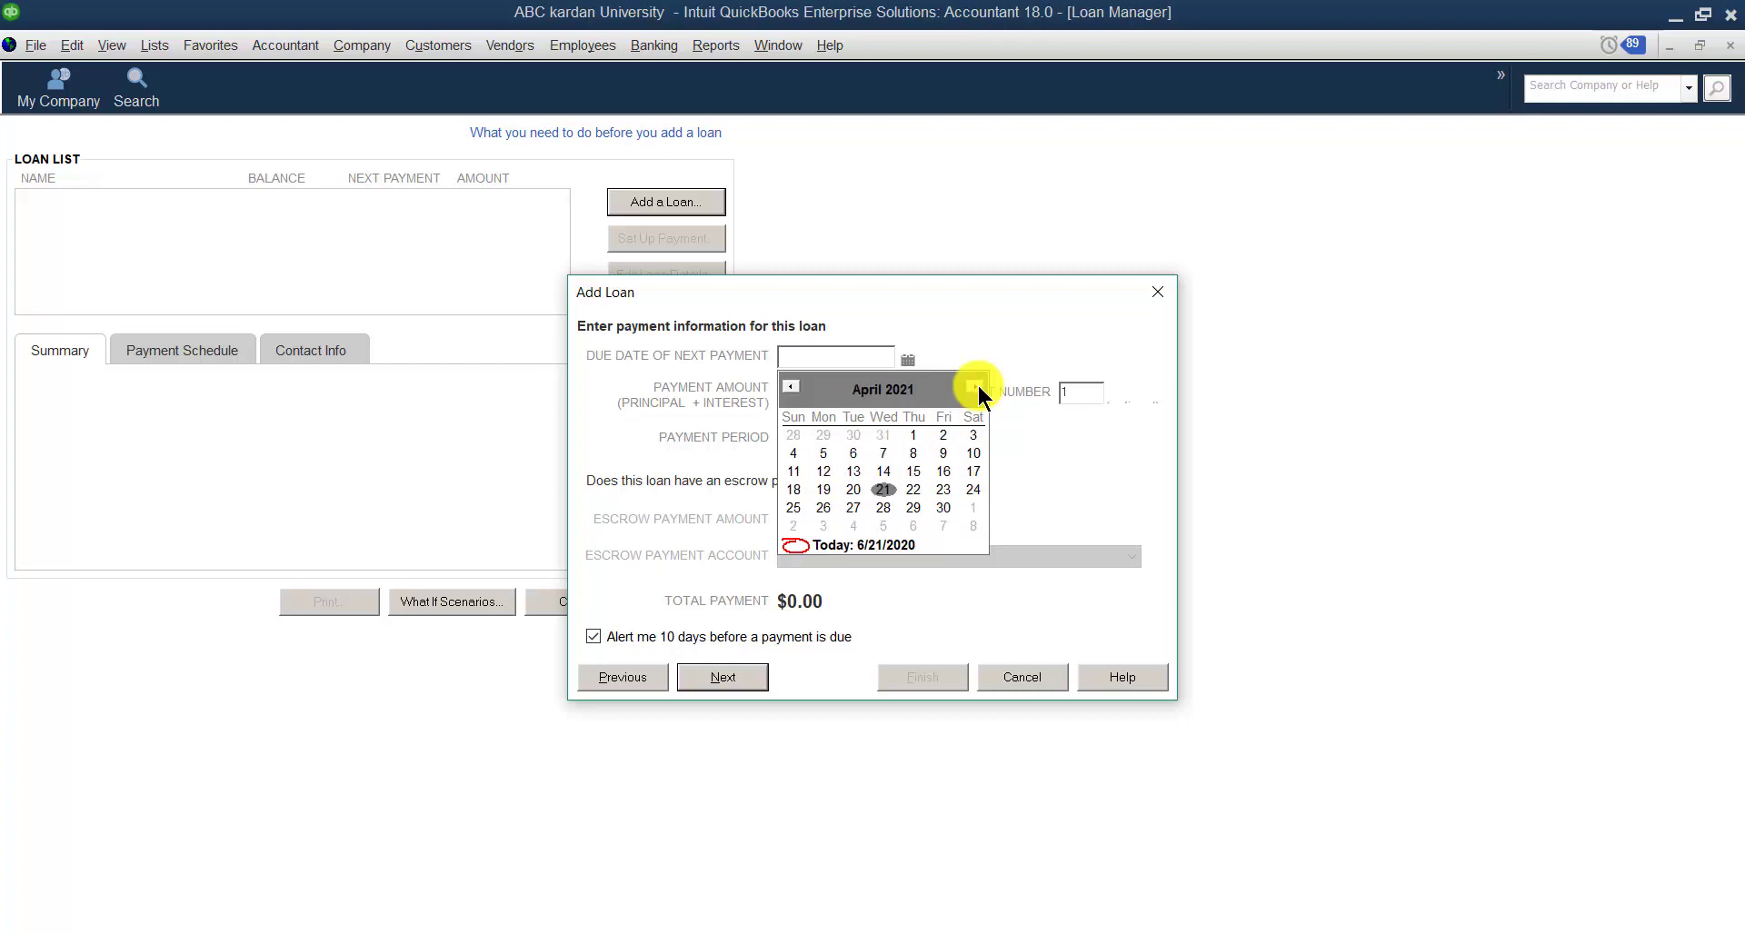
click(975, 388)
click(975, 387)
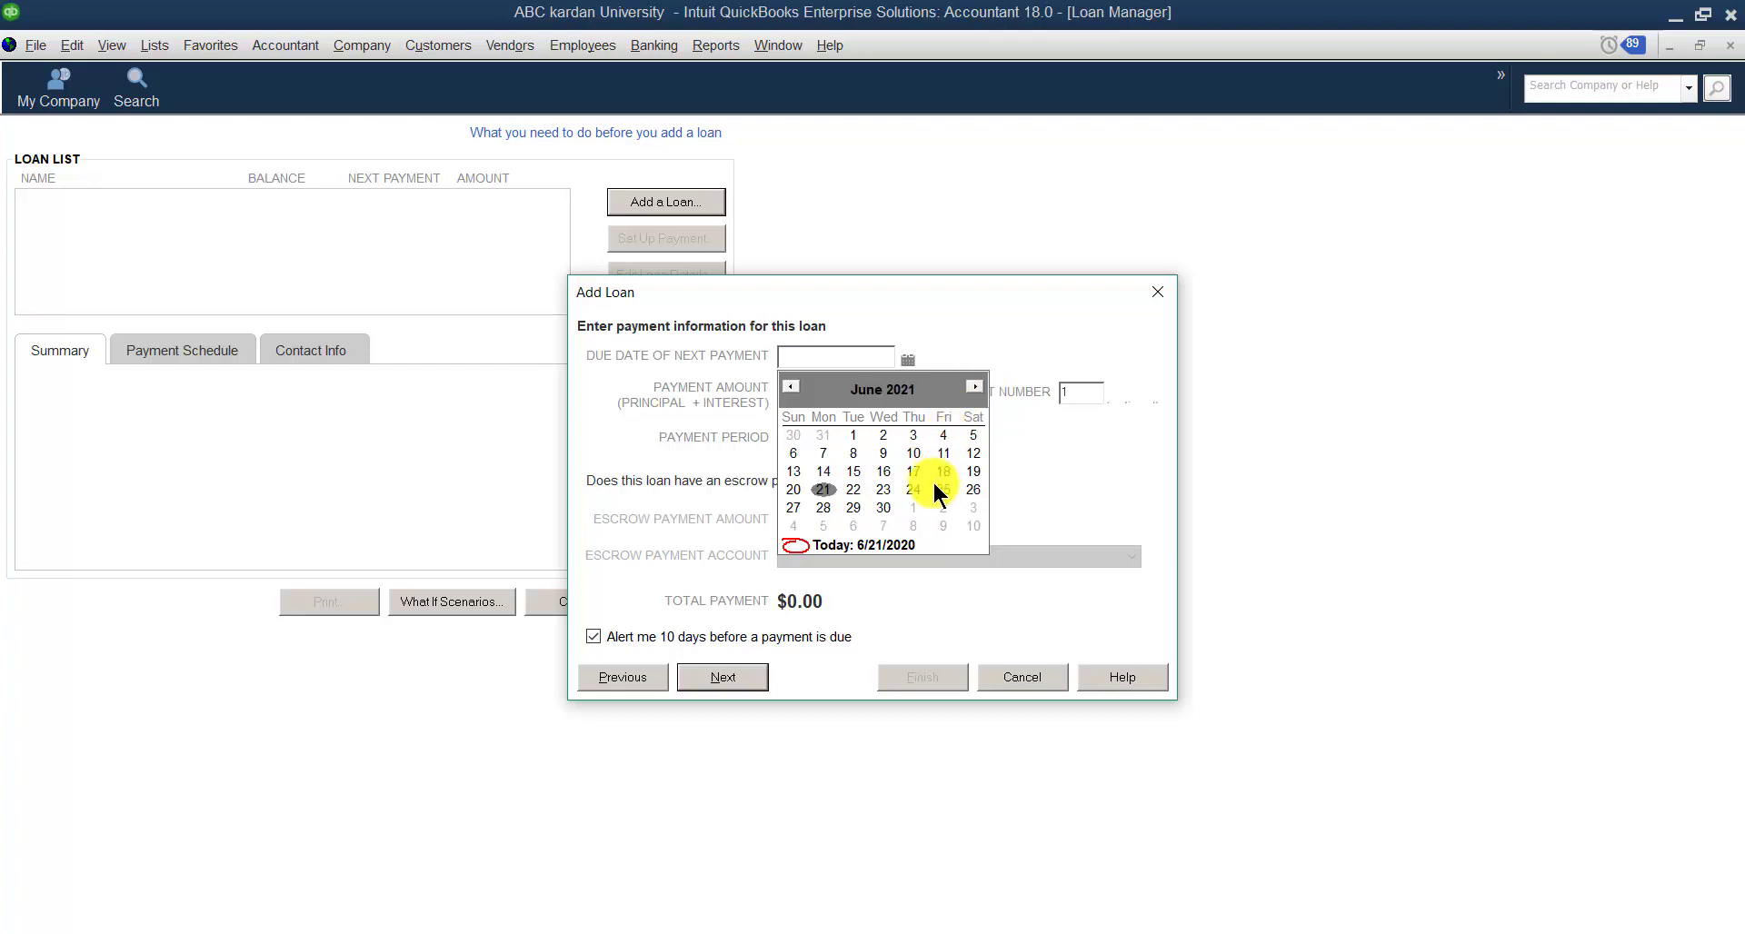
click(970, 470)
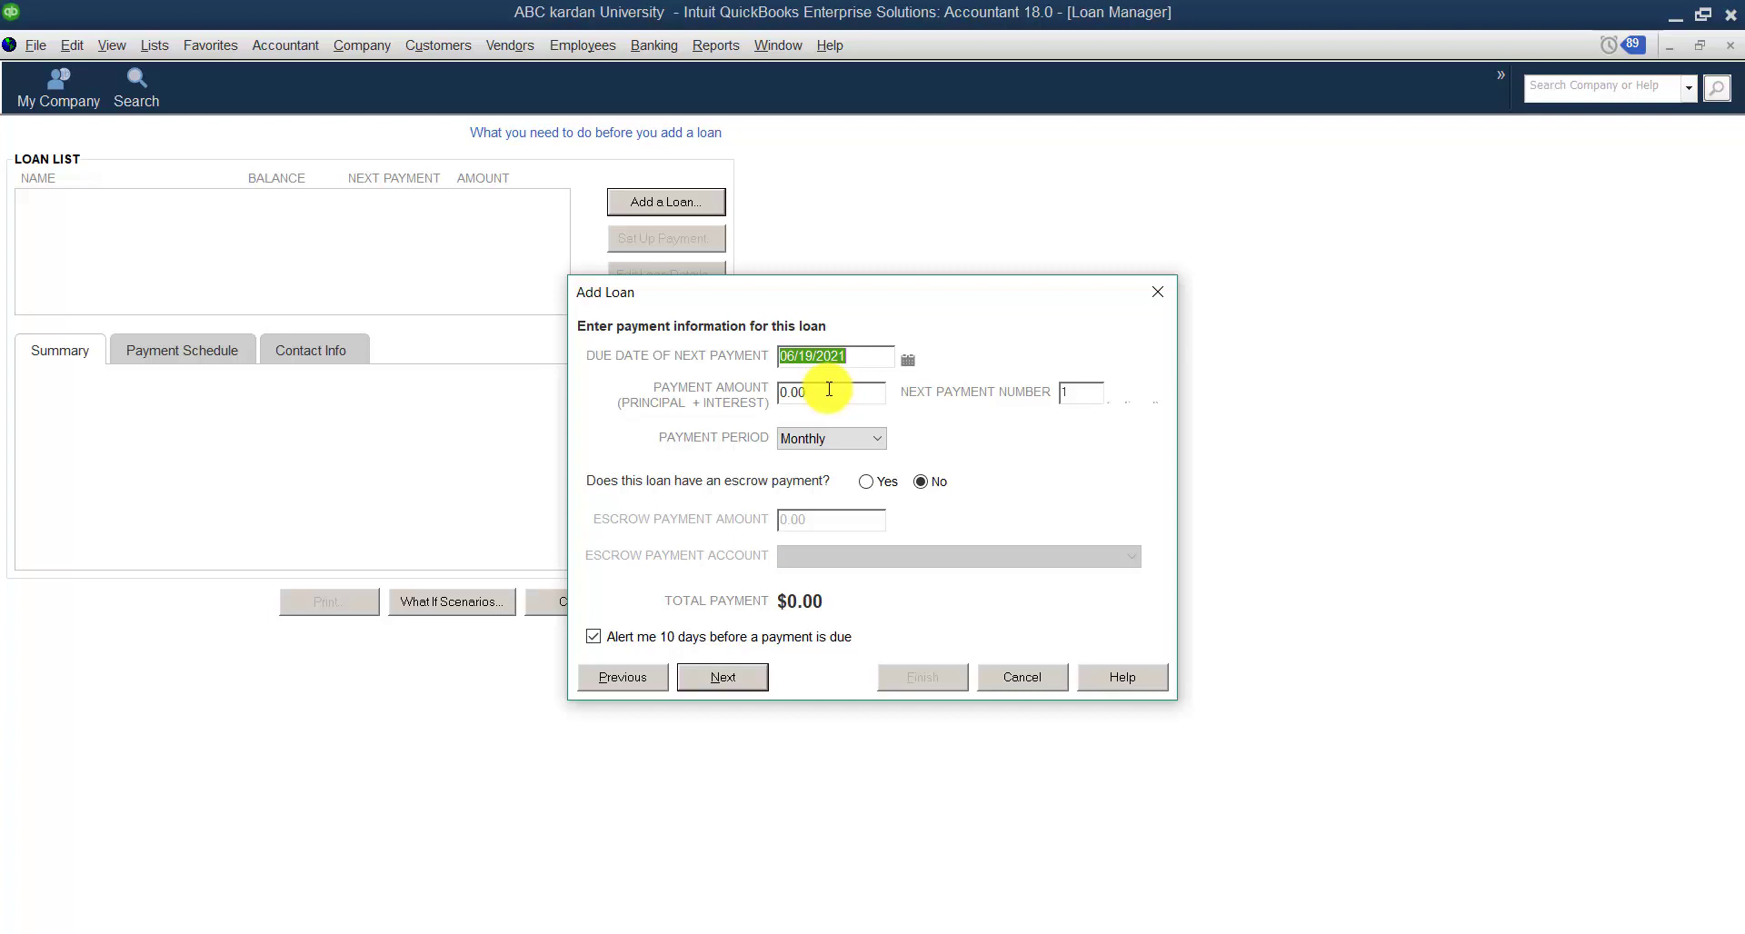
Step: Set the loan's payment amount to 150,000 and its payment period to Annually
click(829, 389)
key(BackSpace)
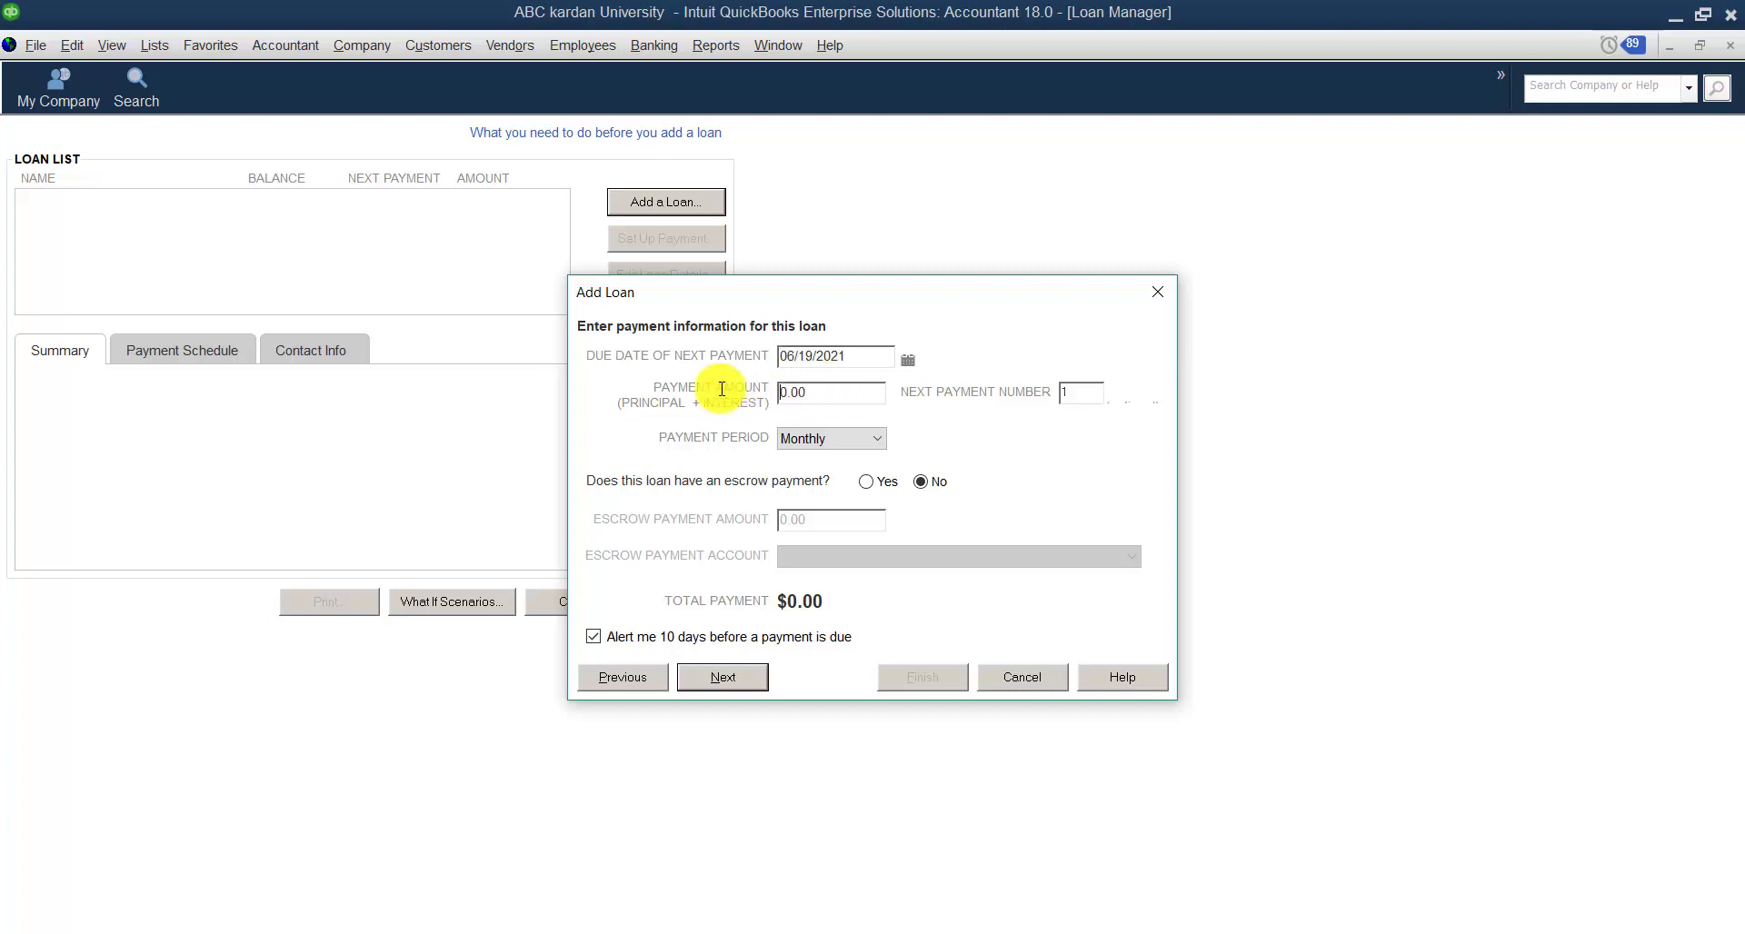
click(807, 386)
text(150000)
click(1072, 393)
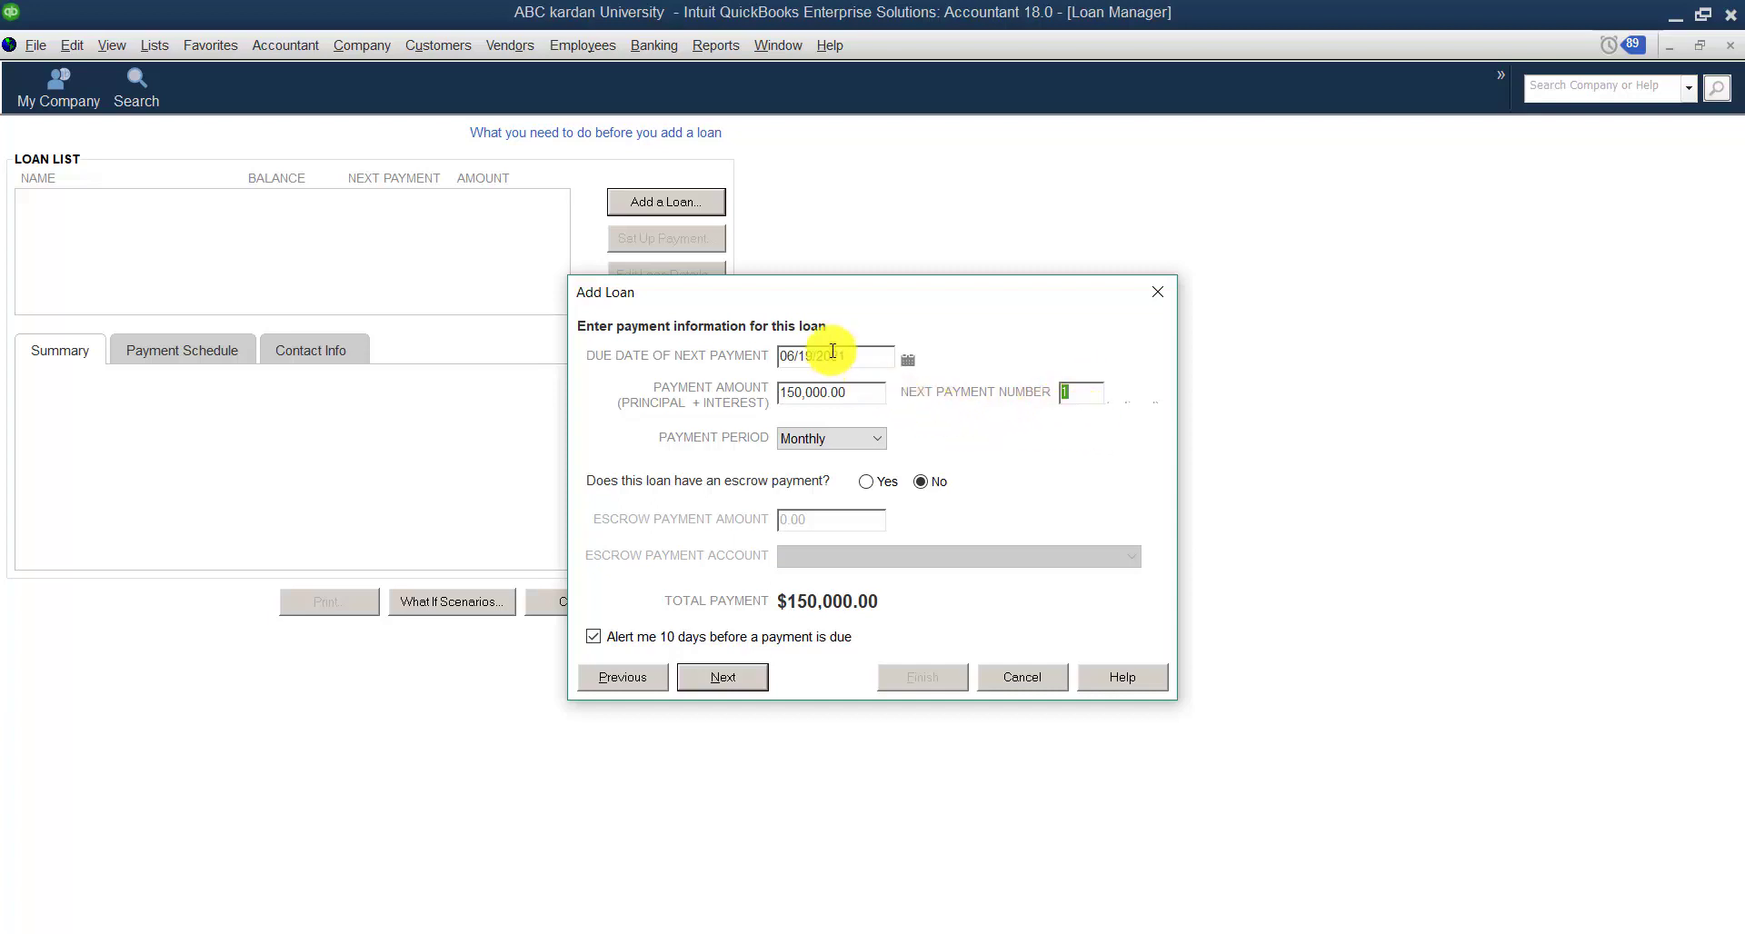
click(1088, 398)
click(874, 443)
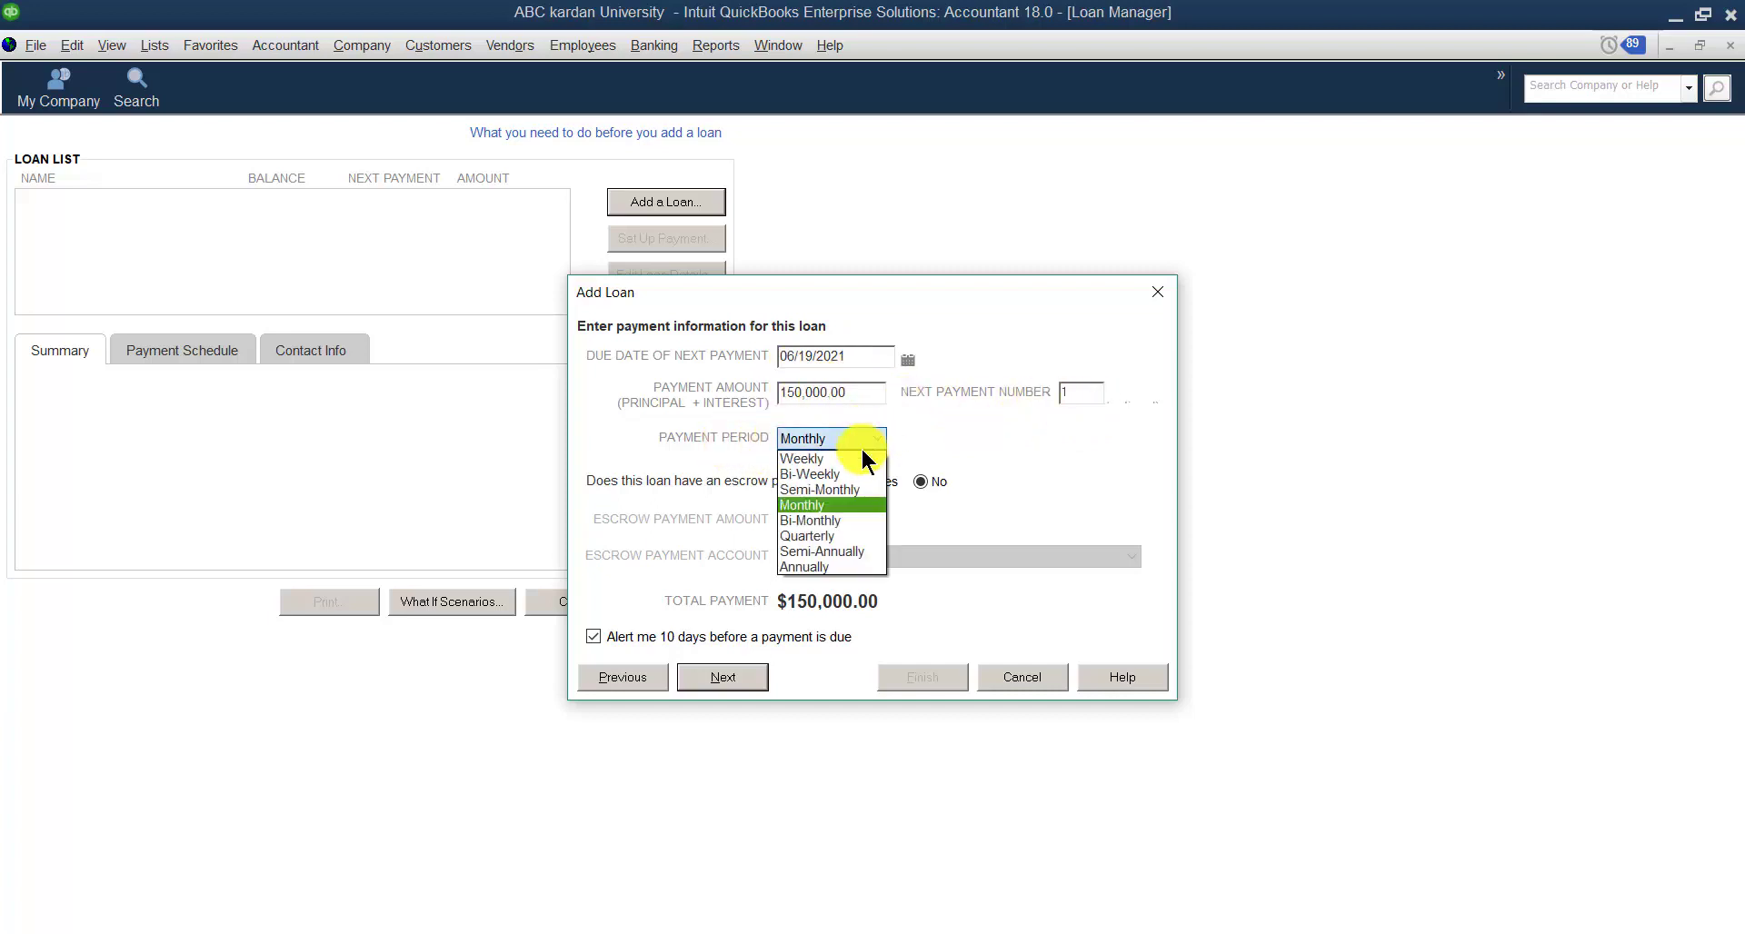
click(831, 567)
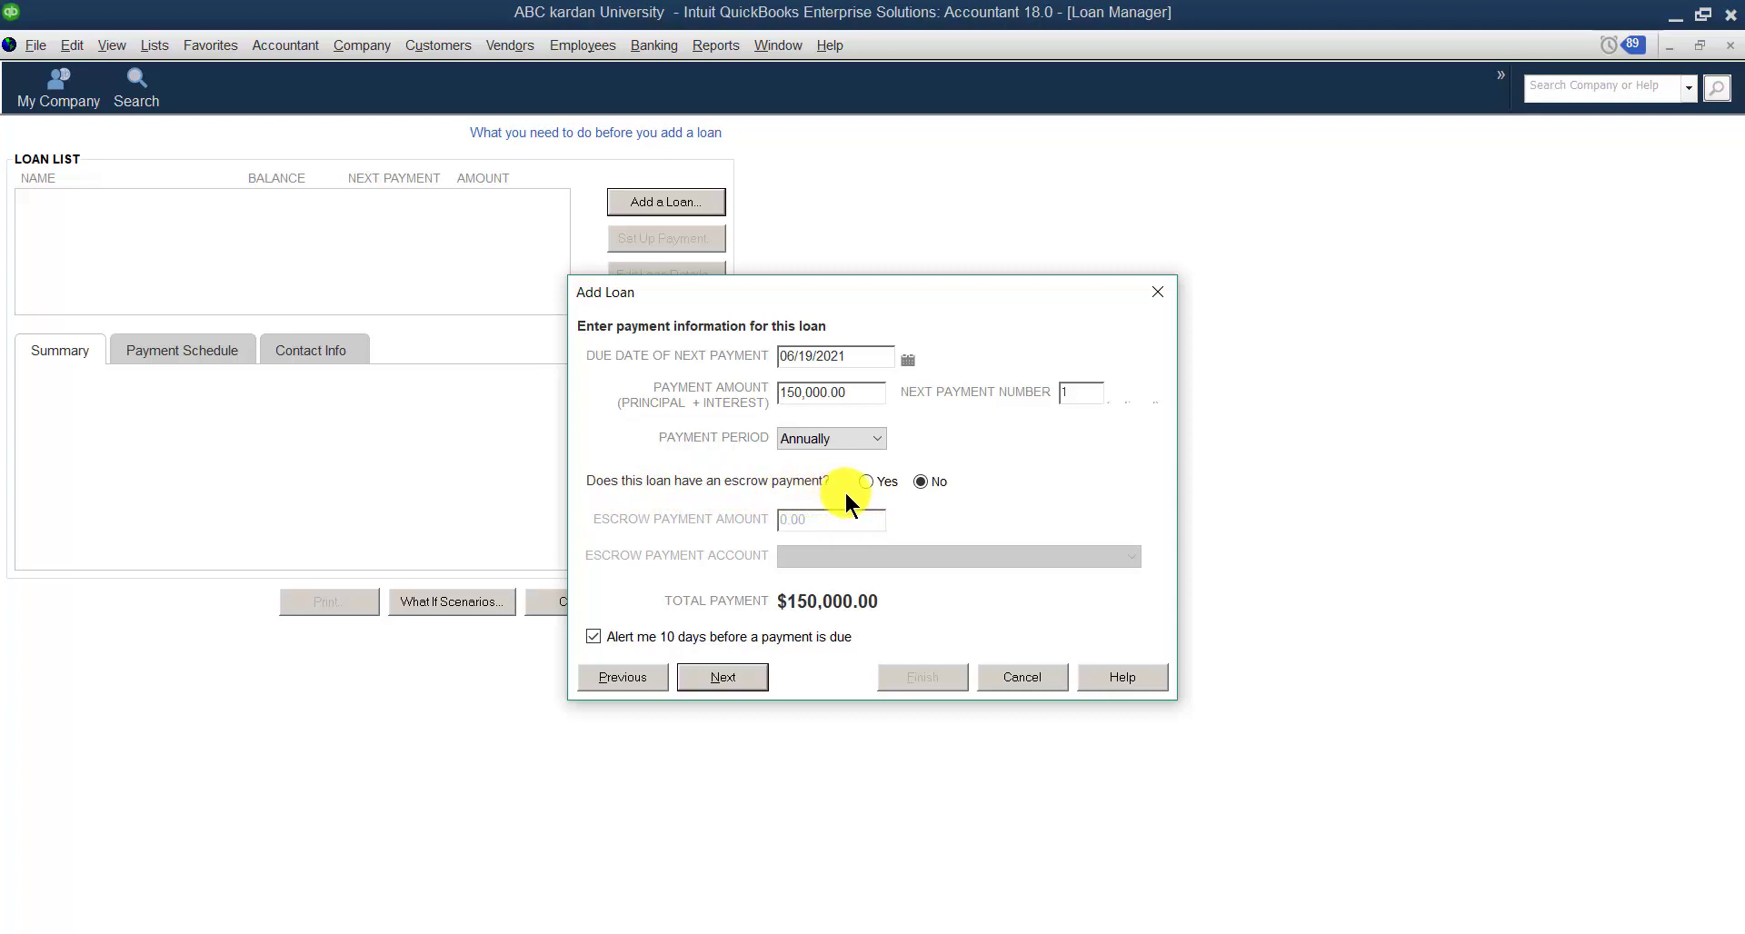
Step: Try giving the loan an escrow payment of 20,000
click(867, 482)
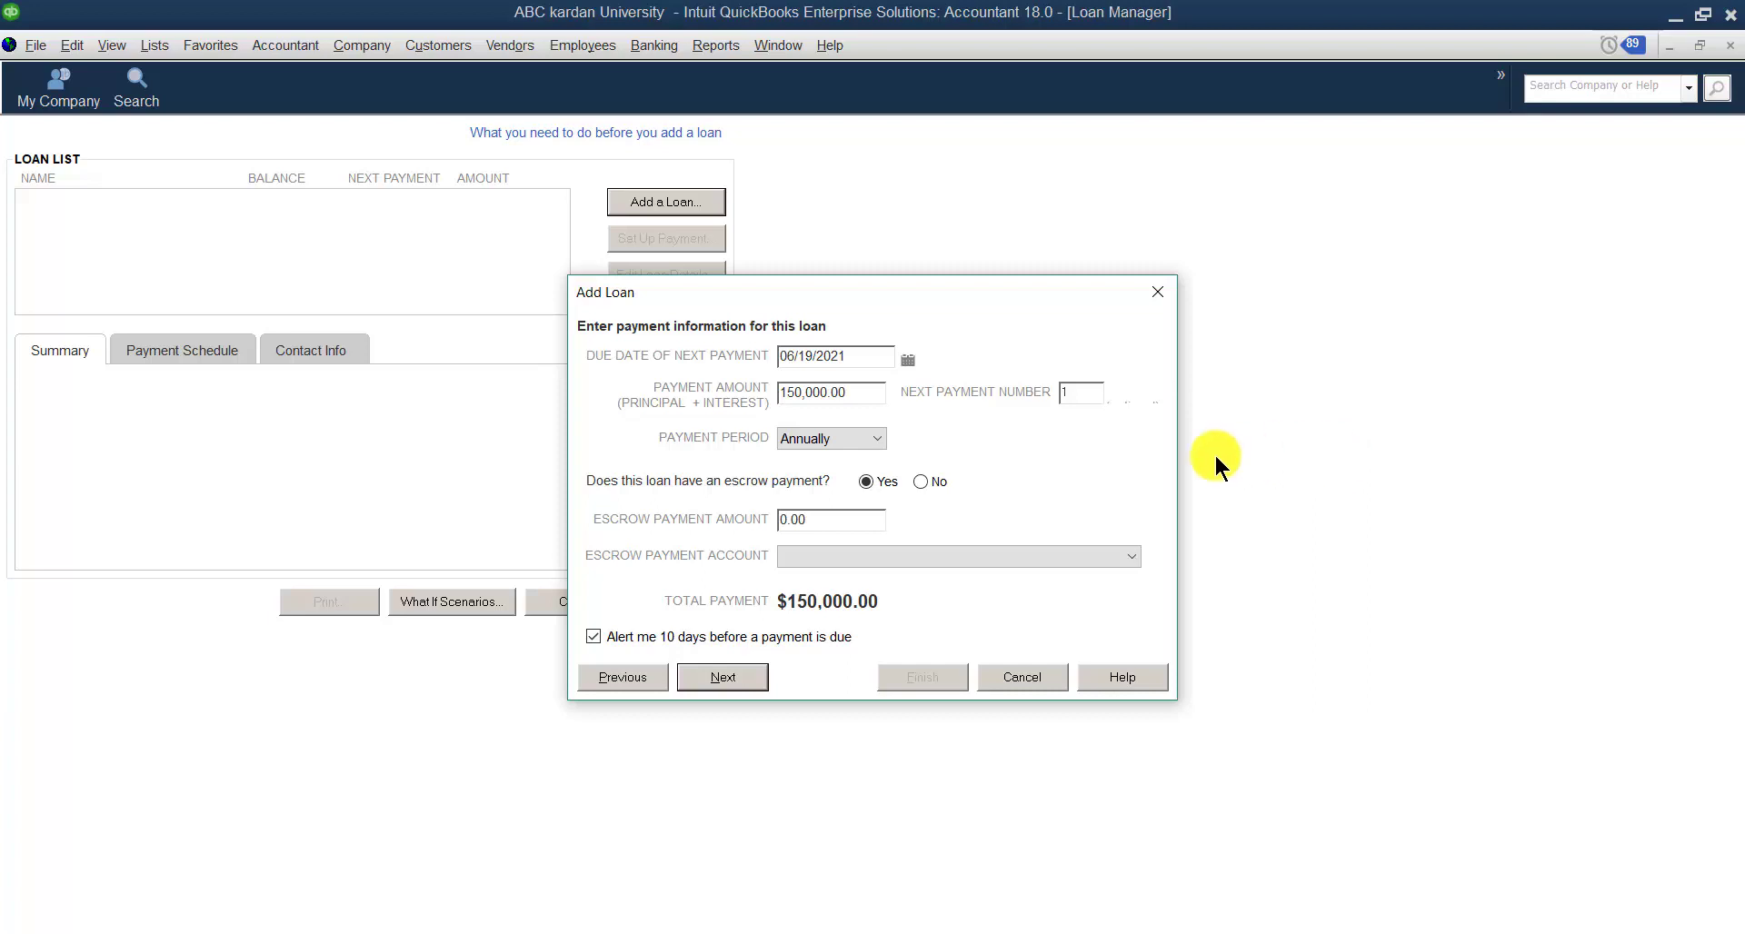
click(923, 481)
click(864, 480)
click(920, 481)
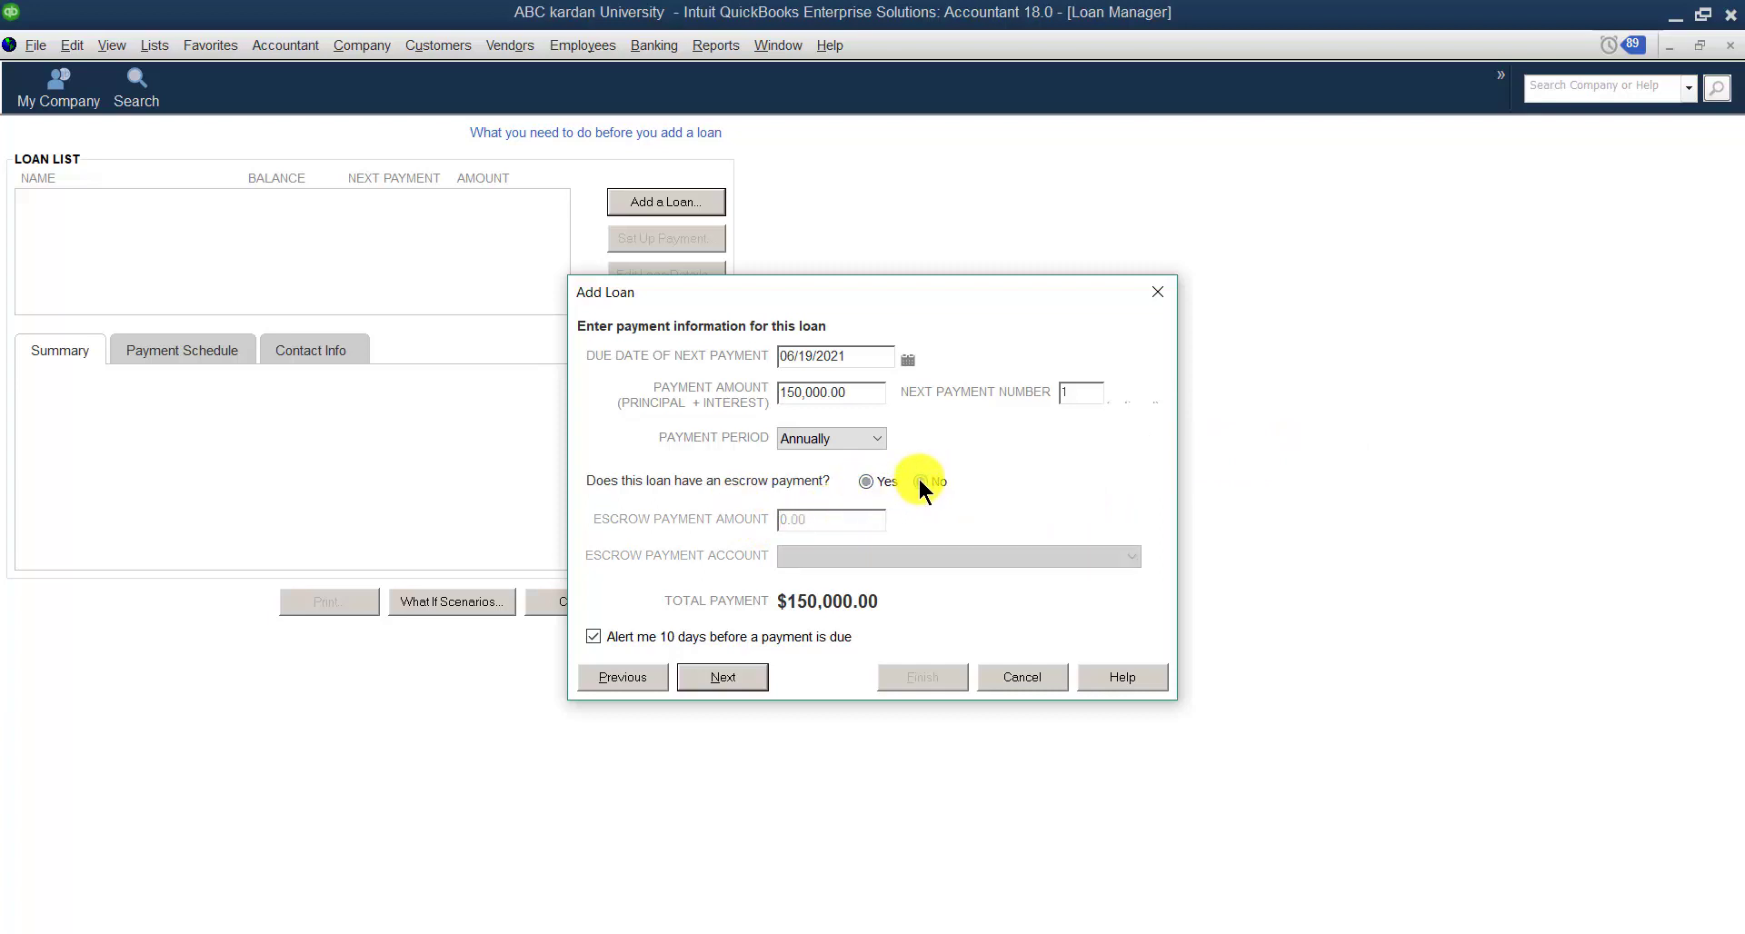
click(863, 480)
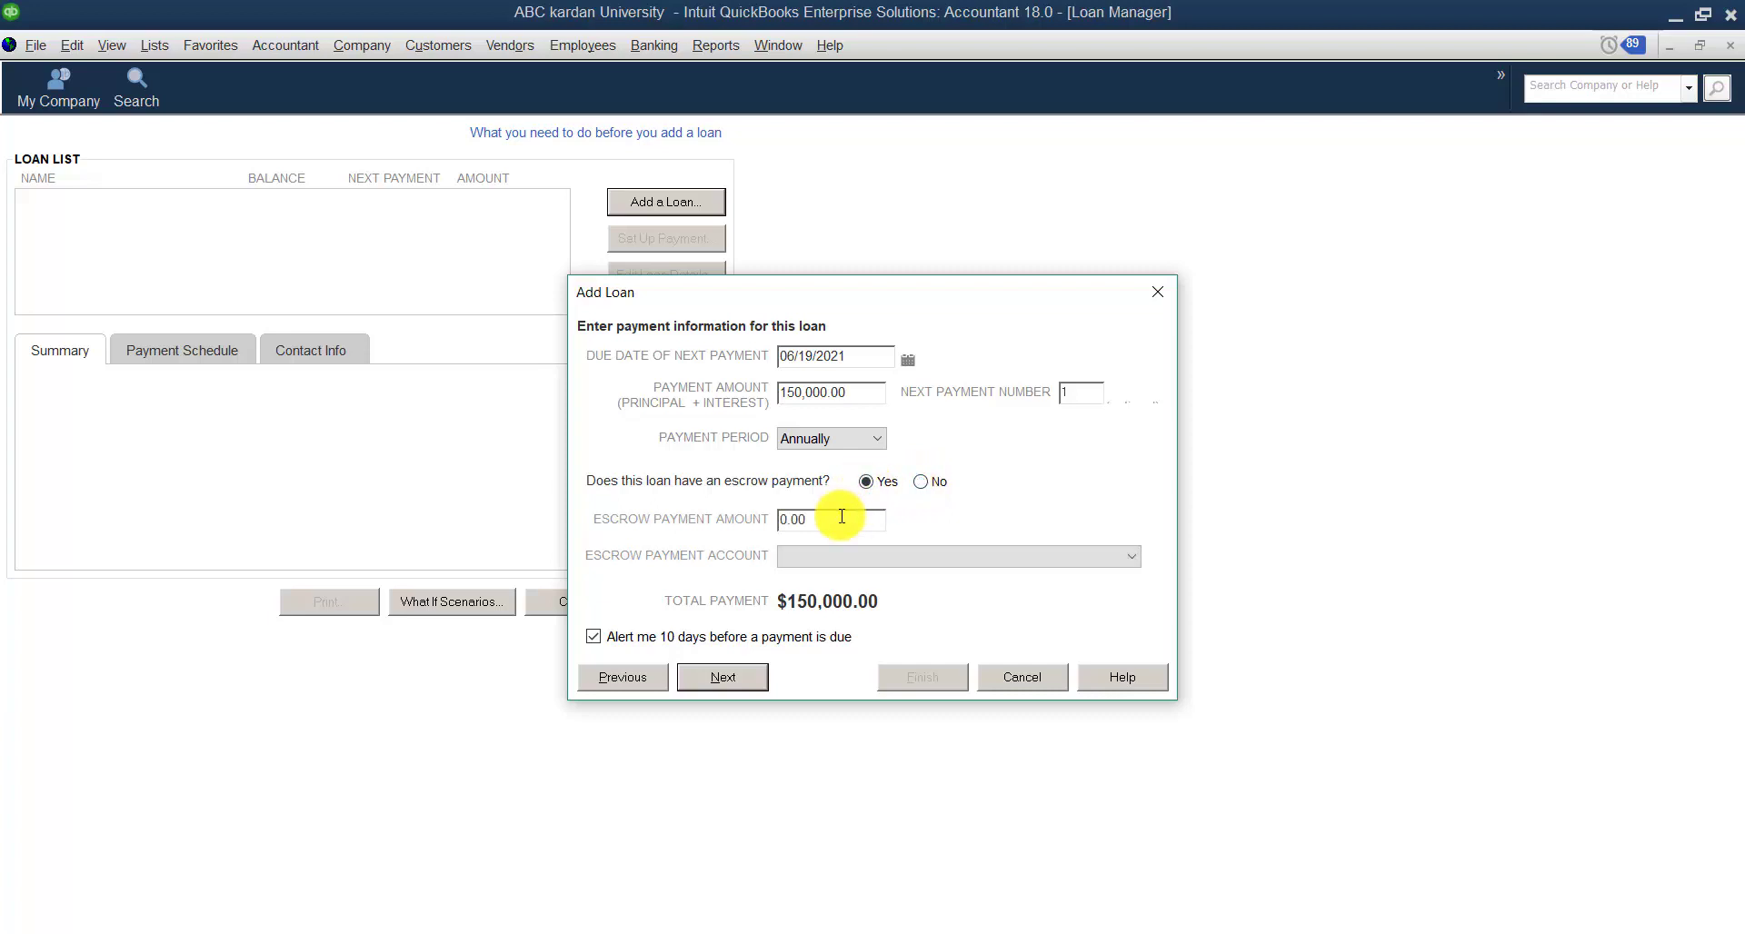
click(847, 522)
text(20000)
Step: Look through the escrow payment account choices, consulting the loan steps in Word and returning to QuickBooks
click(1131, 558)
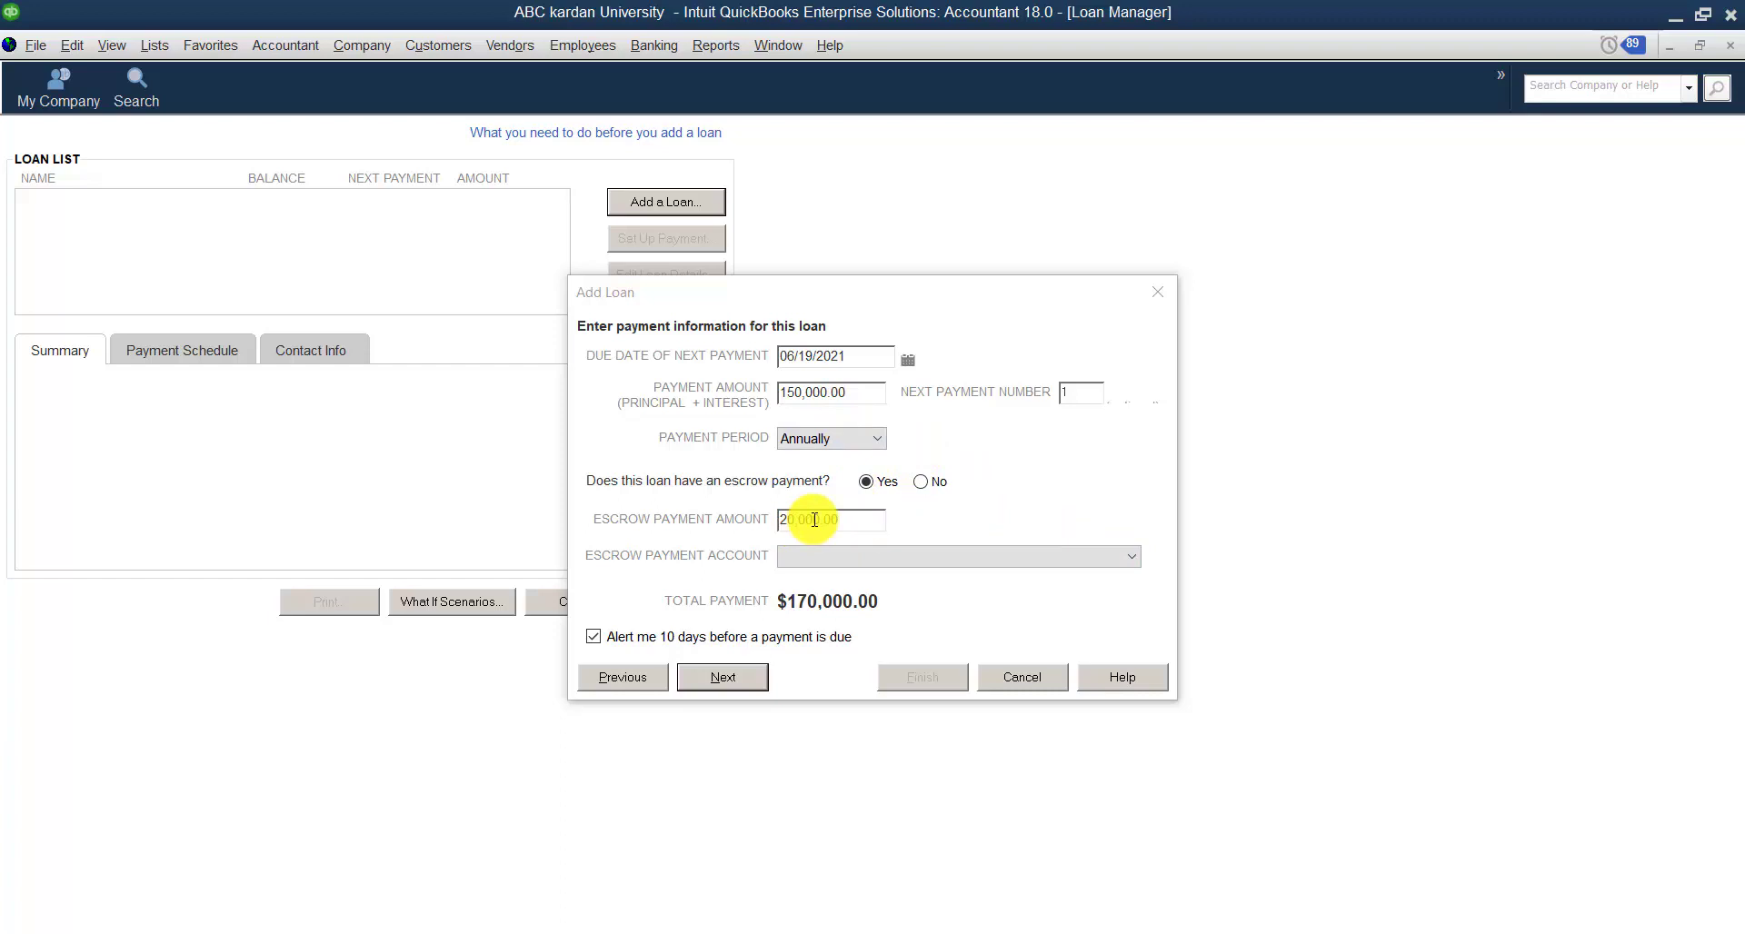
click(1130, 554)
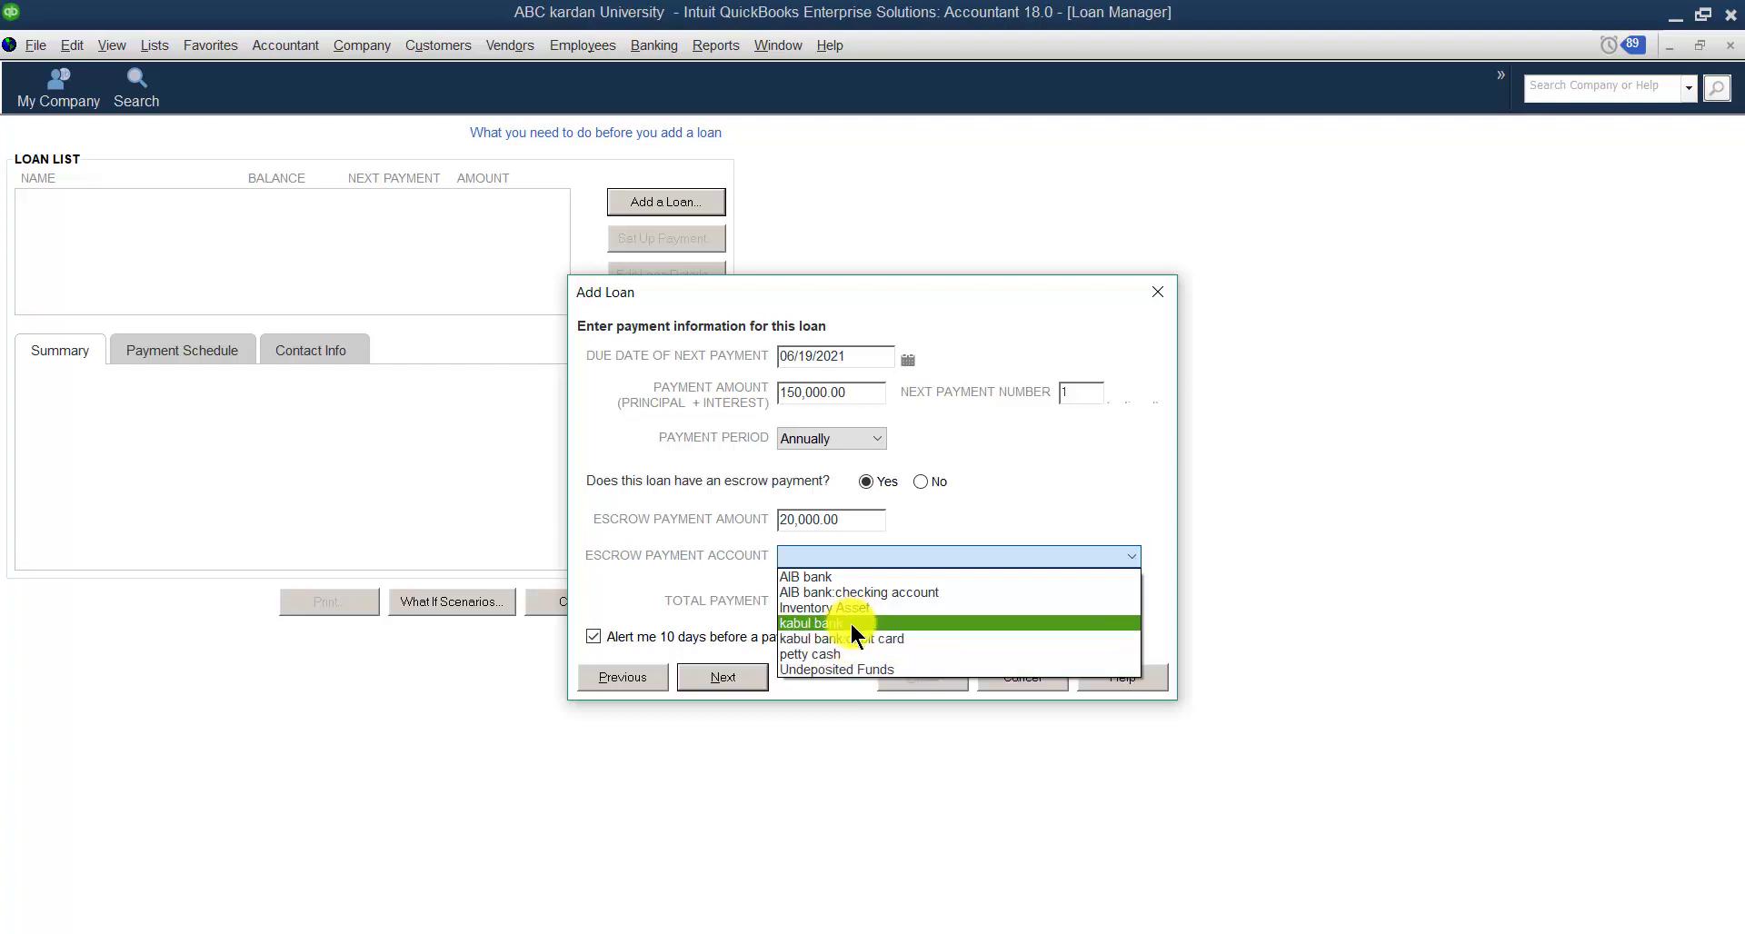
click(1023, 705)
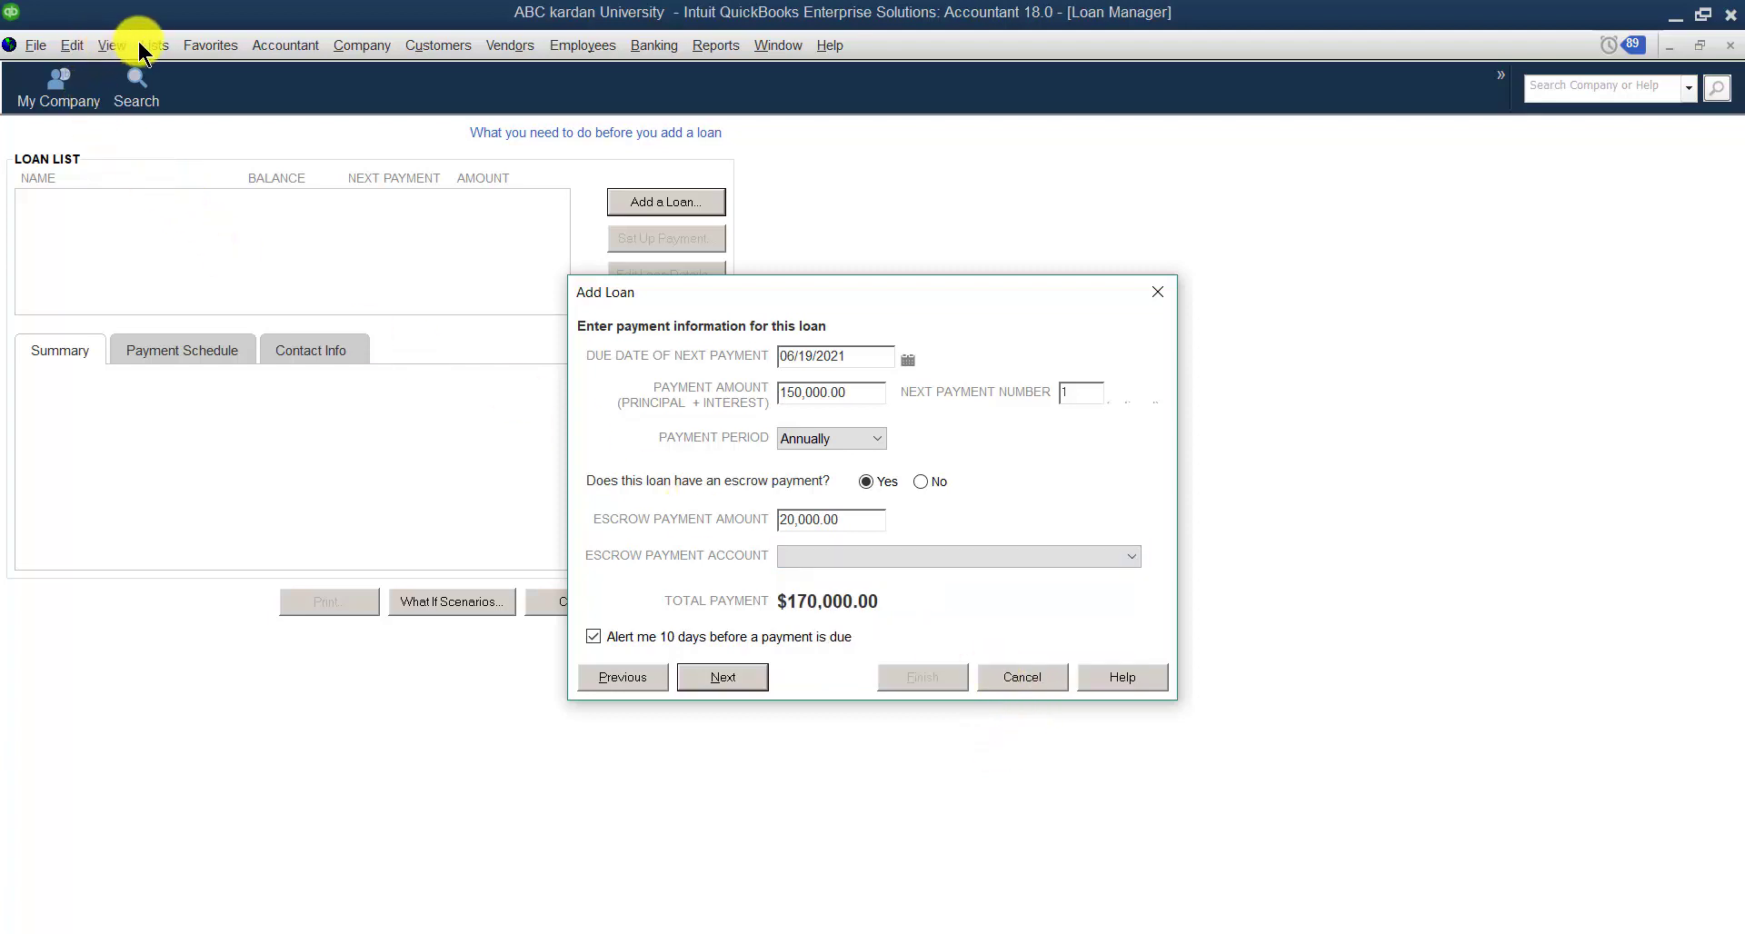
click(1138, 933)
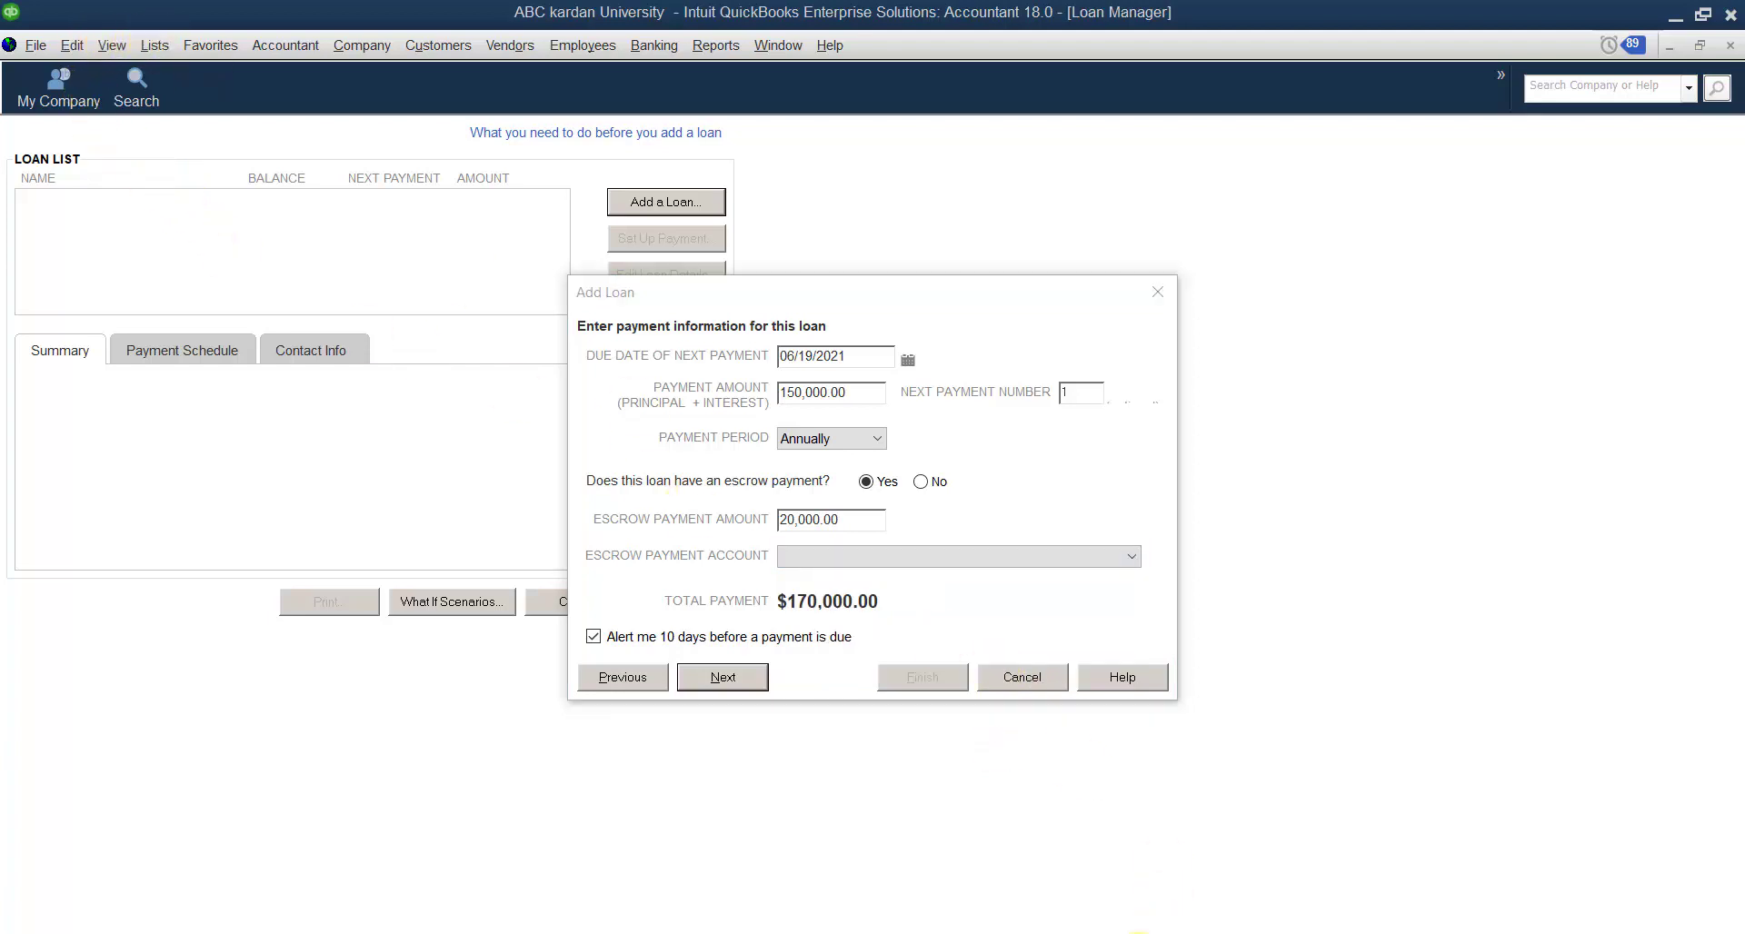
click(1138, 932)
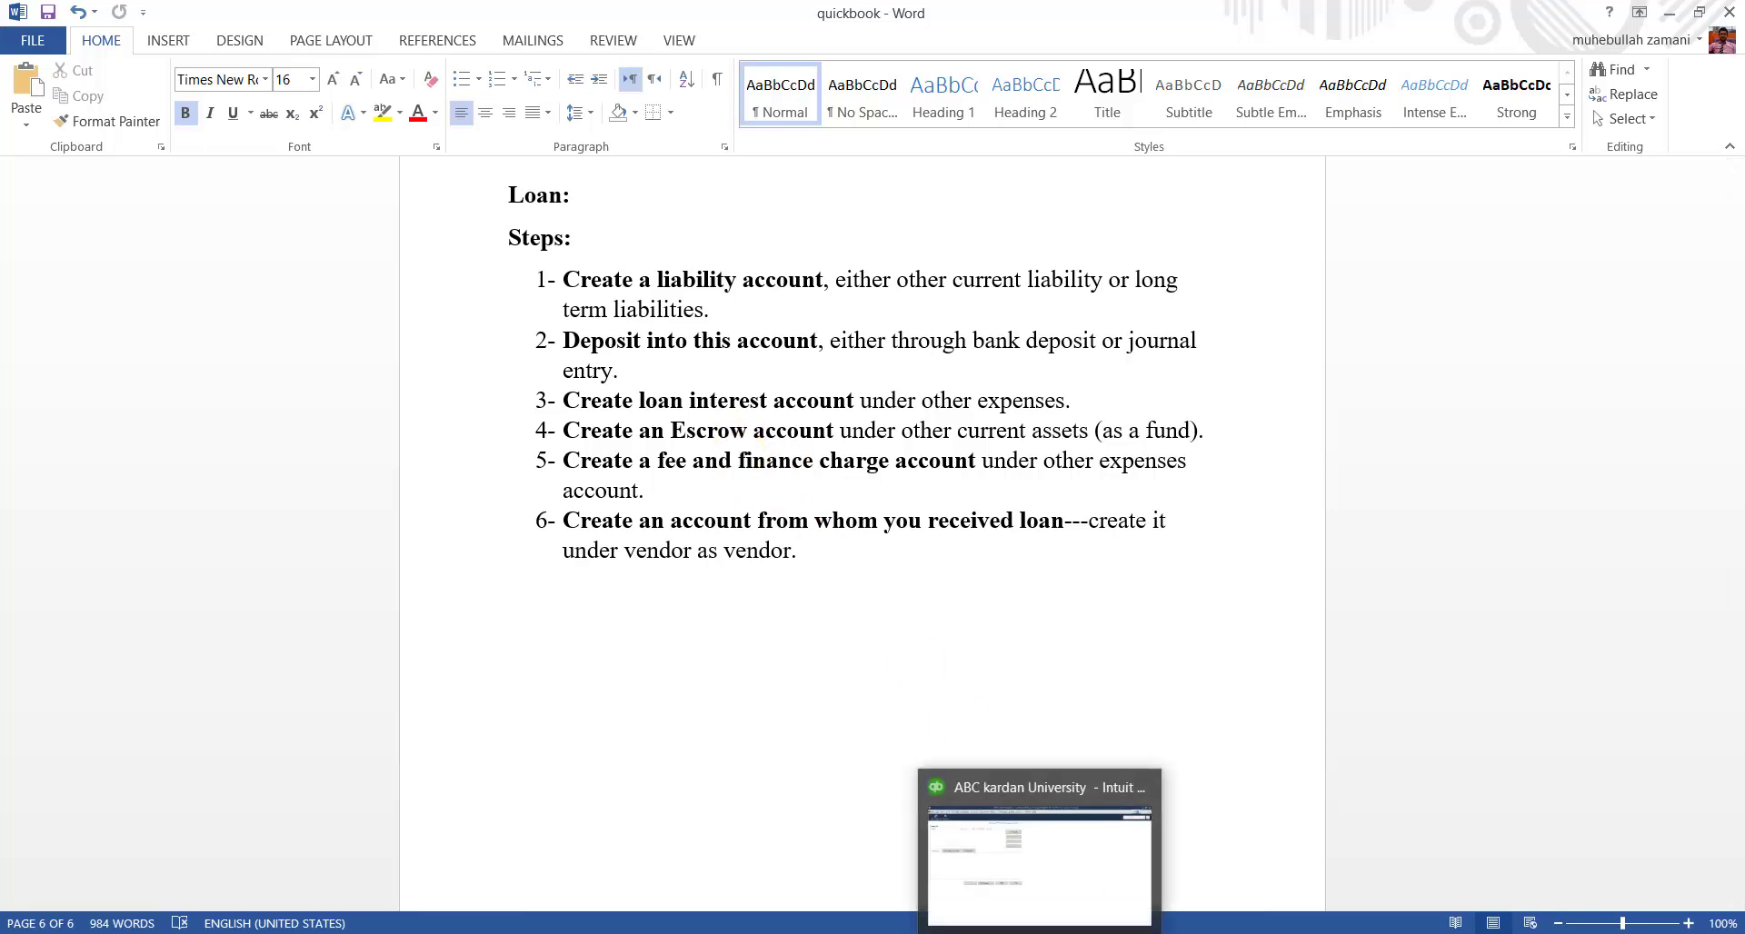
click(1011, 838)
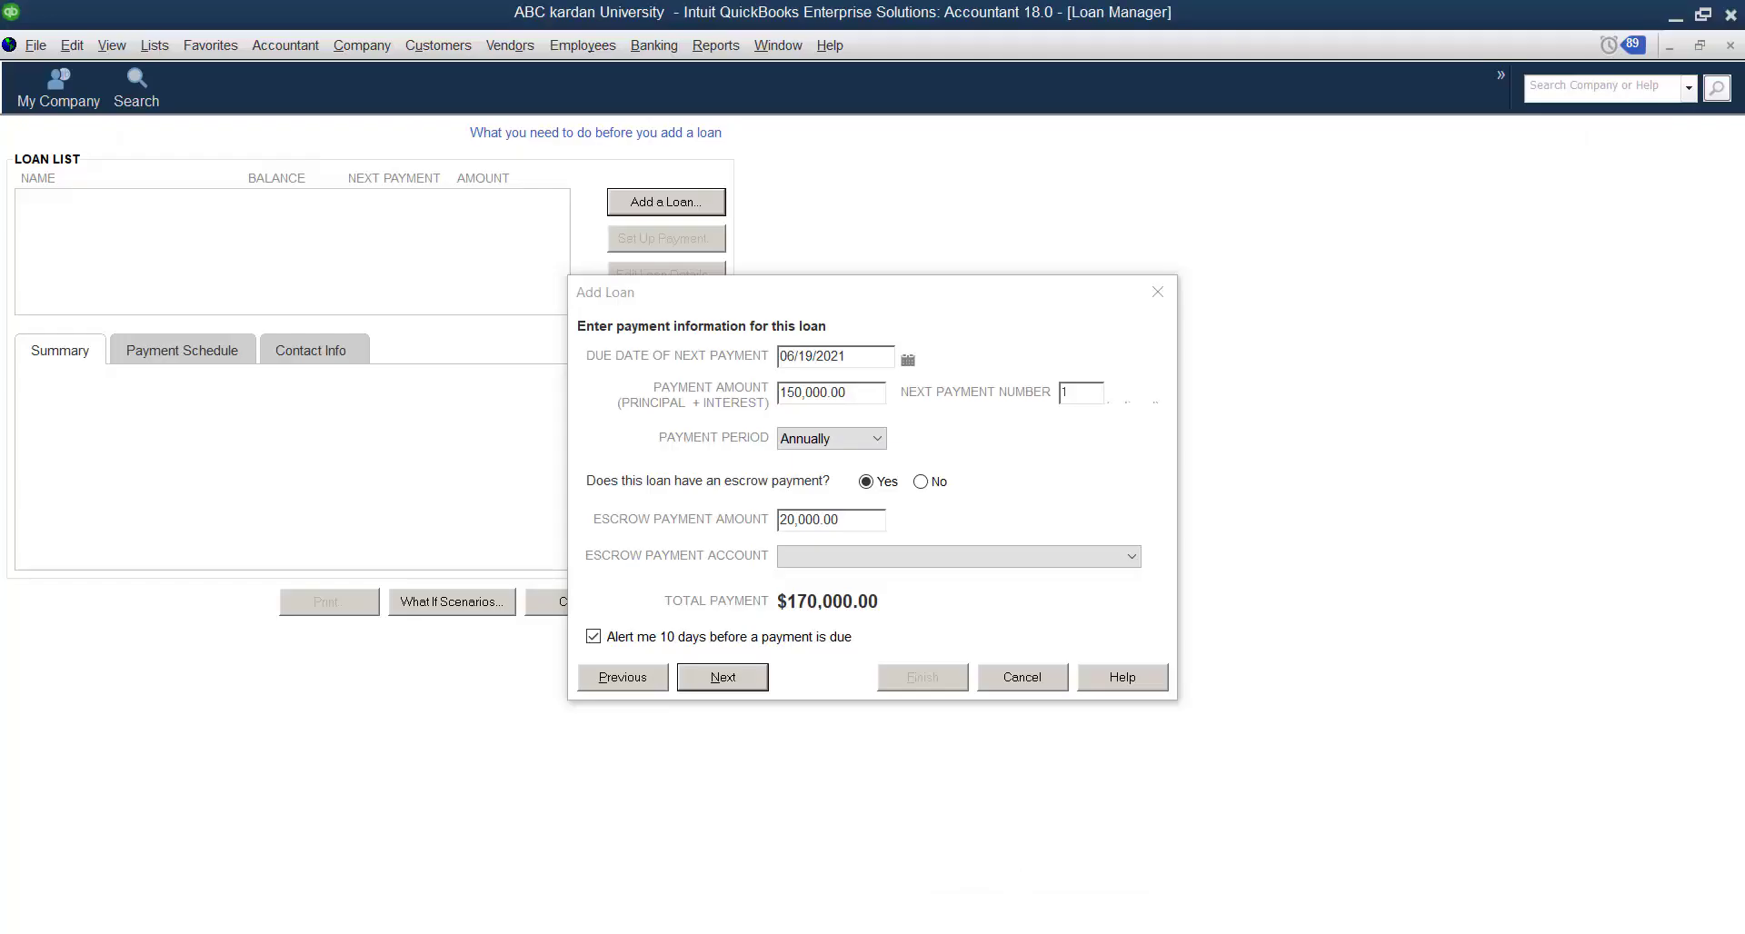
click(1126, 553)
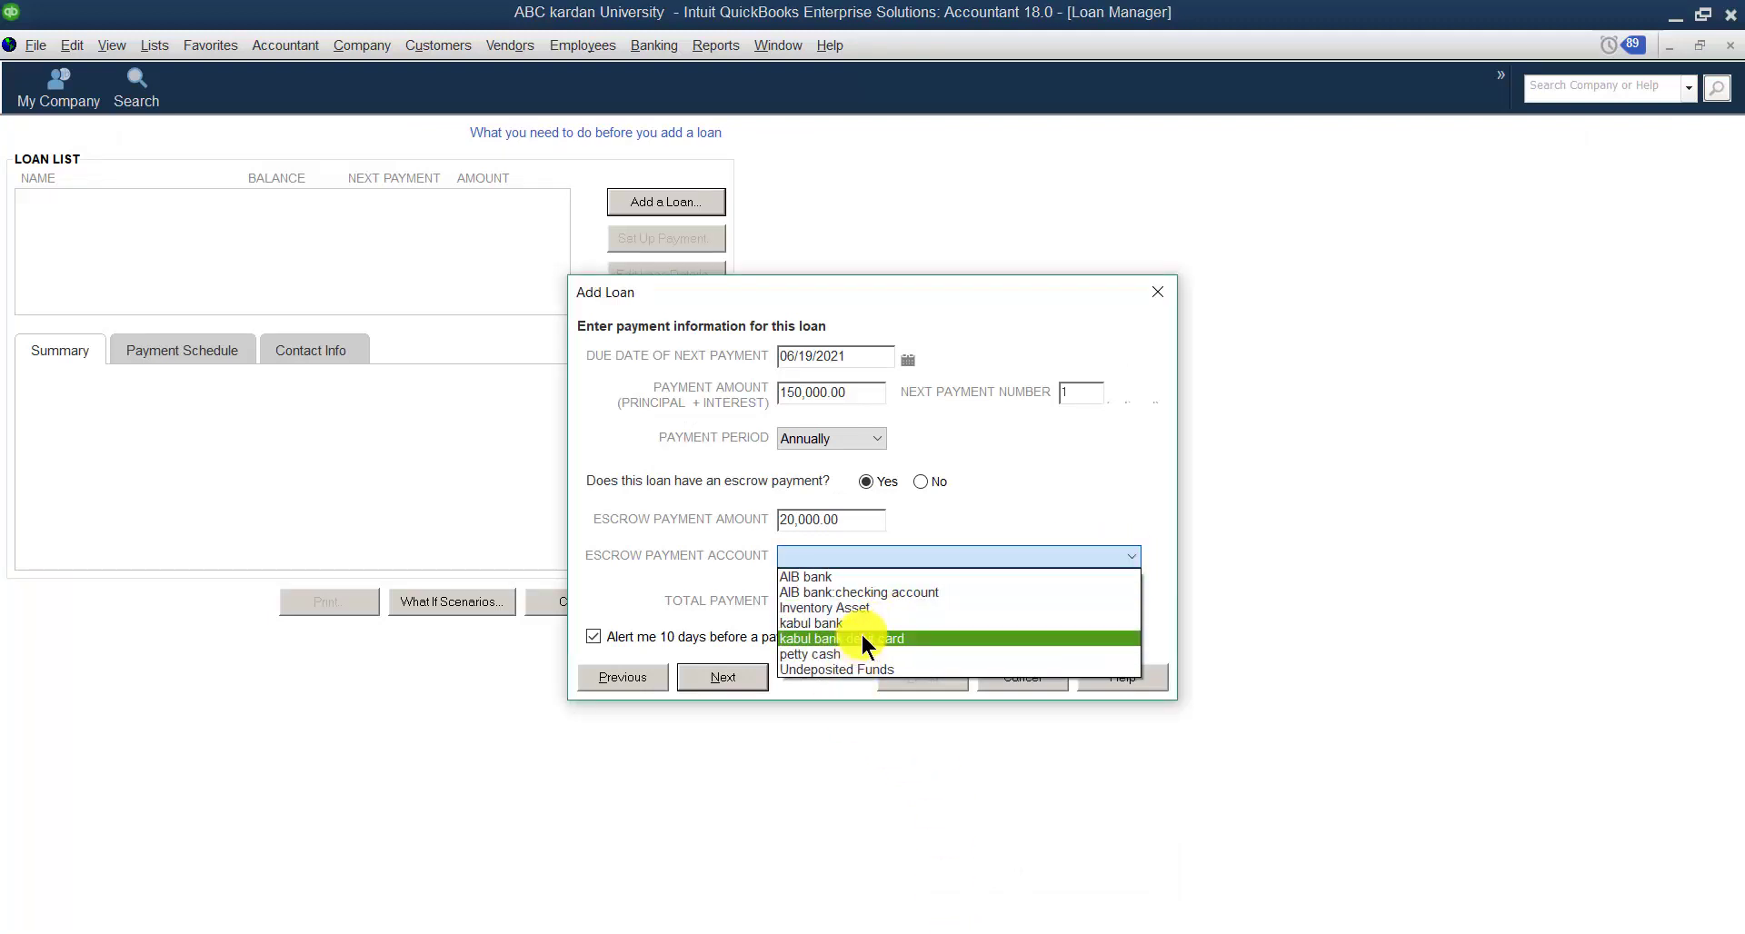
click(859, 720)
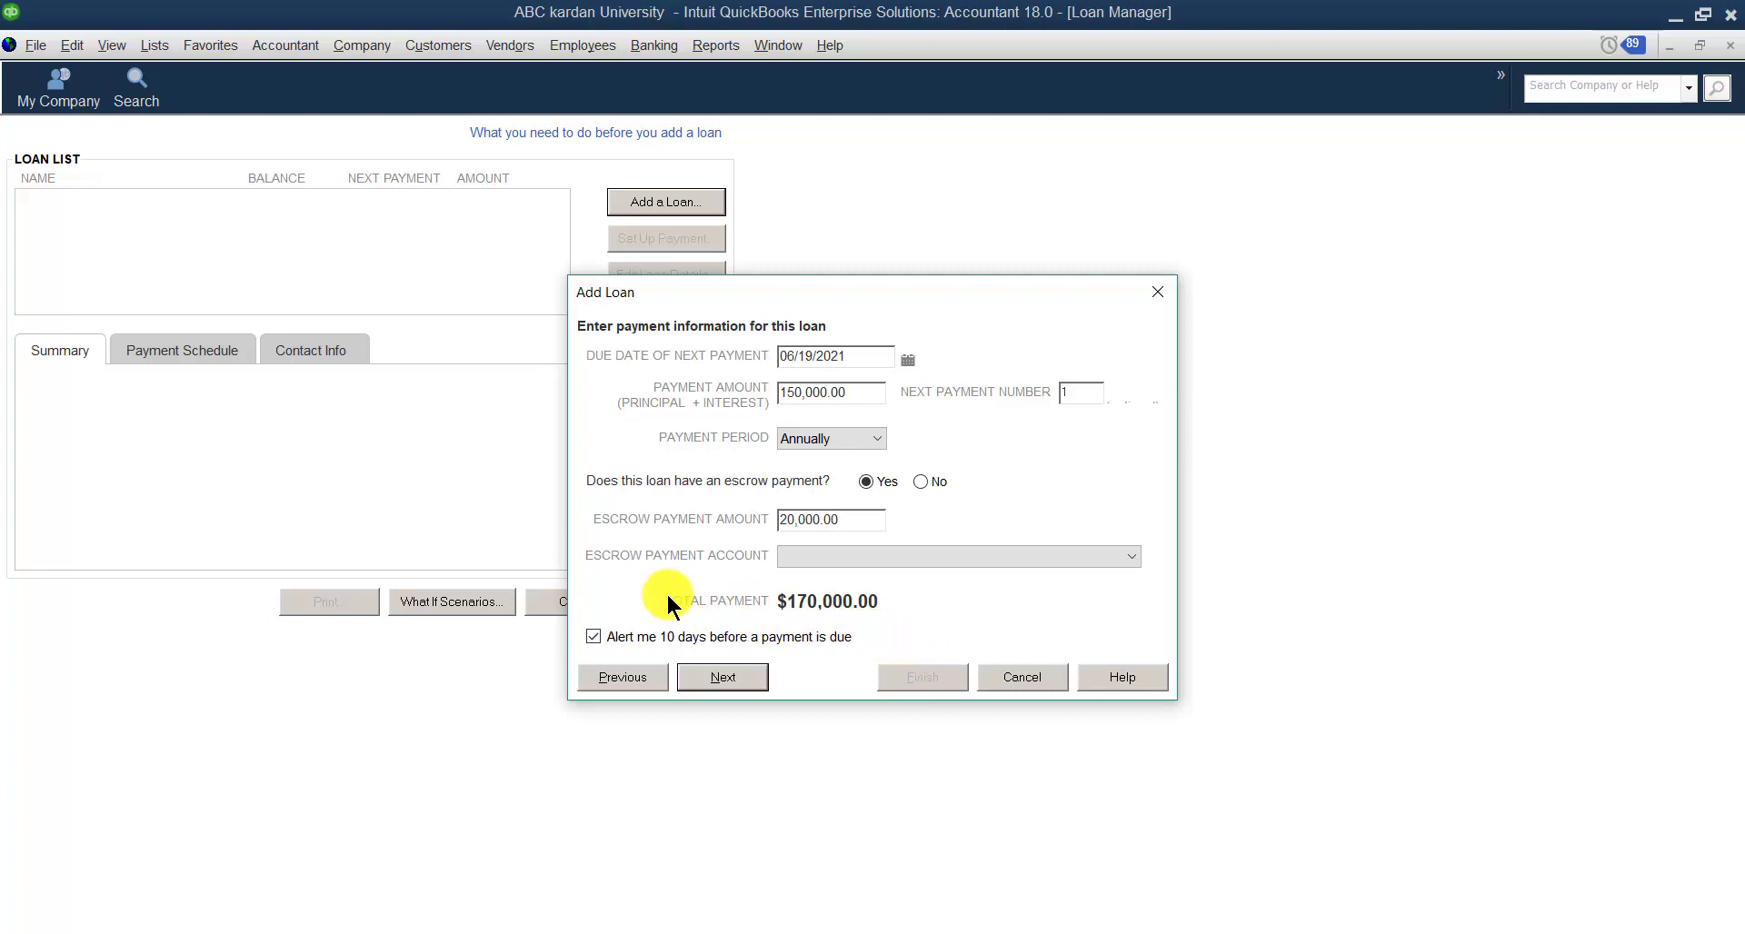
Step: Specify that the loan has no escrow payment and set its interest rate to 10%
click(925, 478)
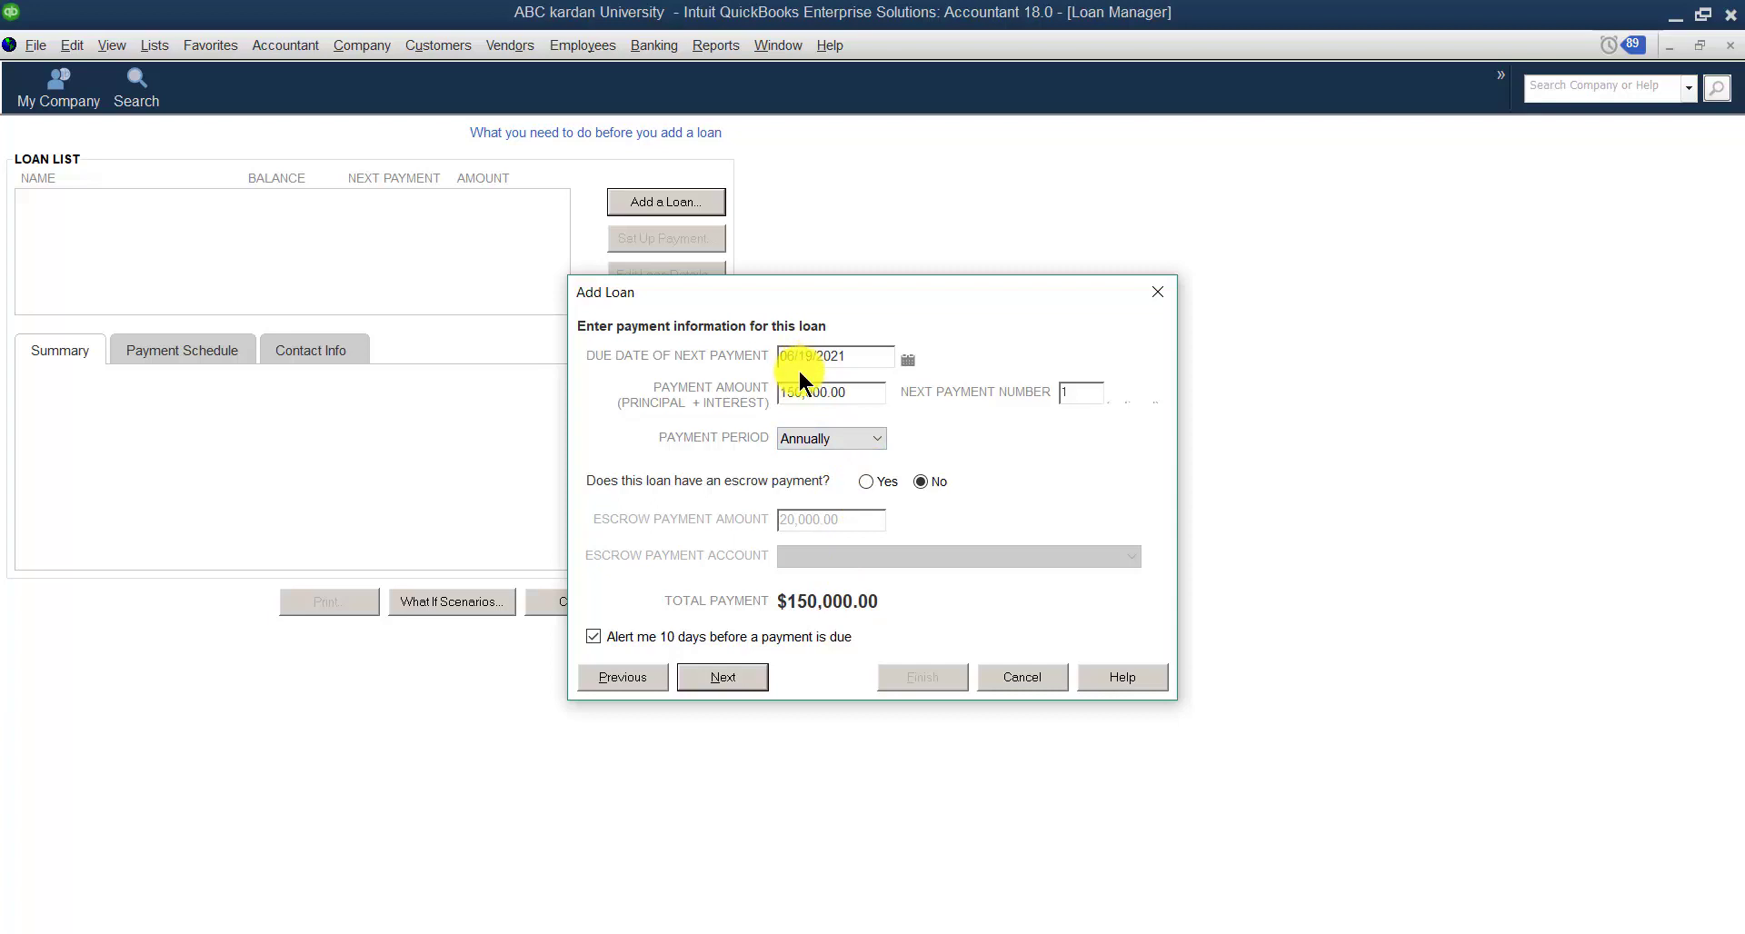
click(718, 677)
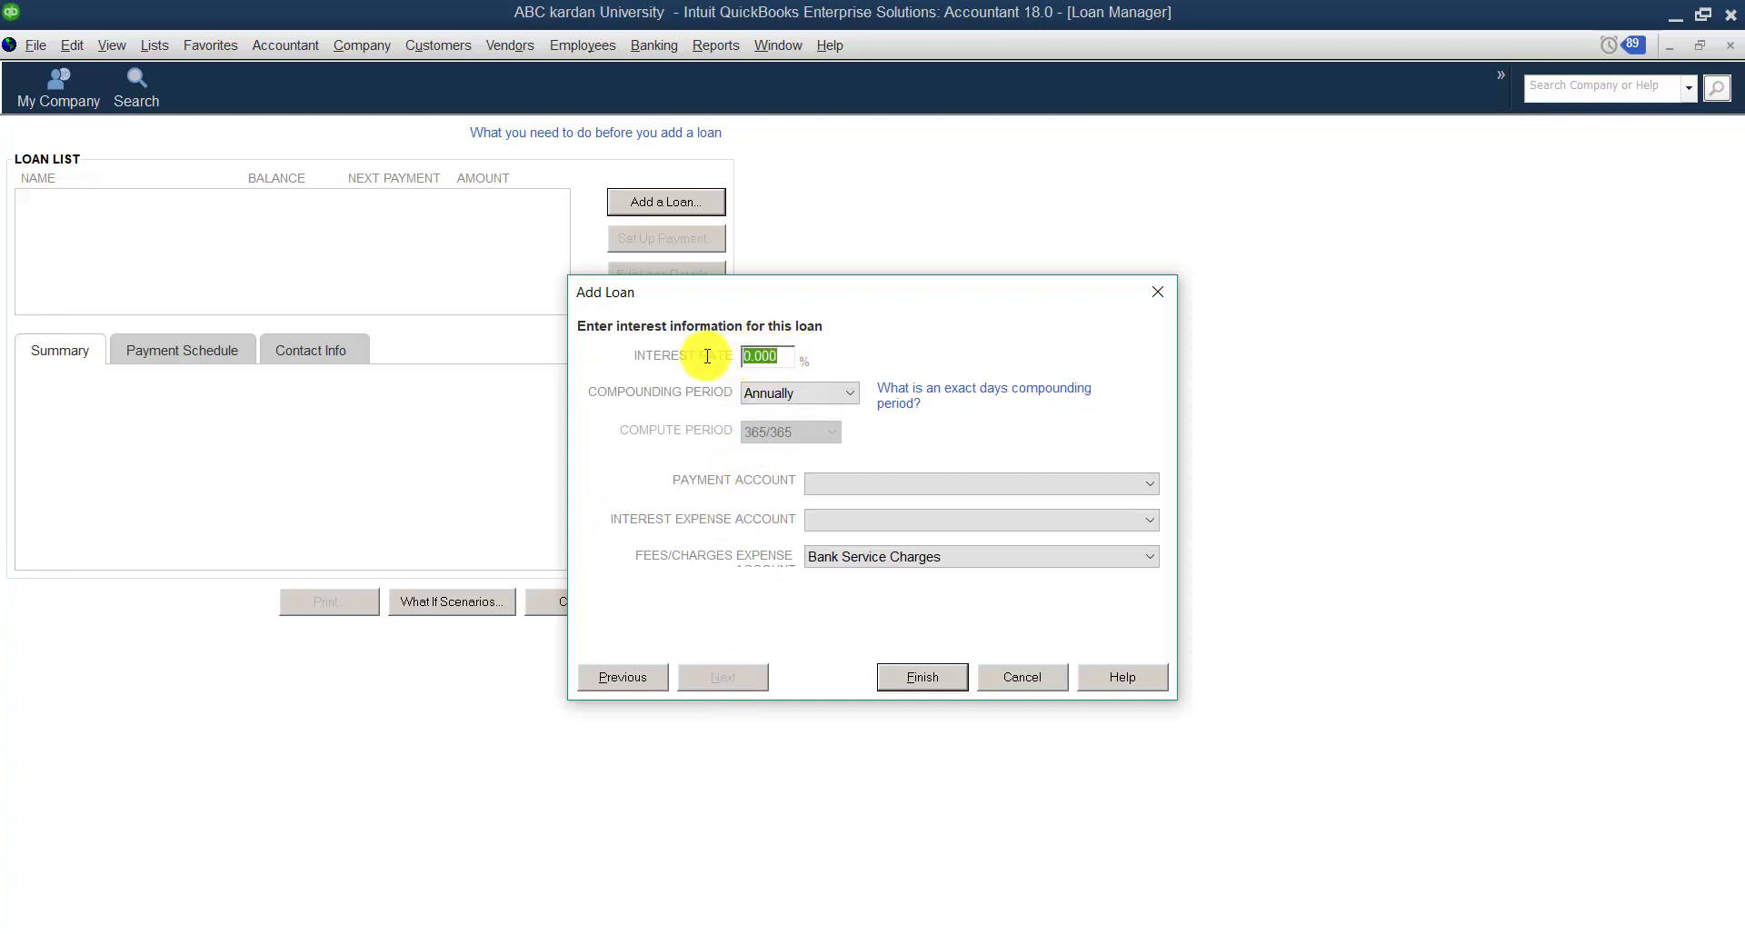
text(10)
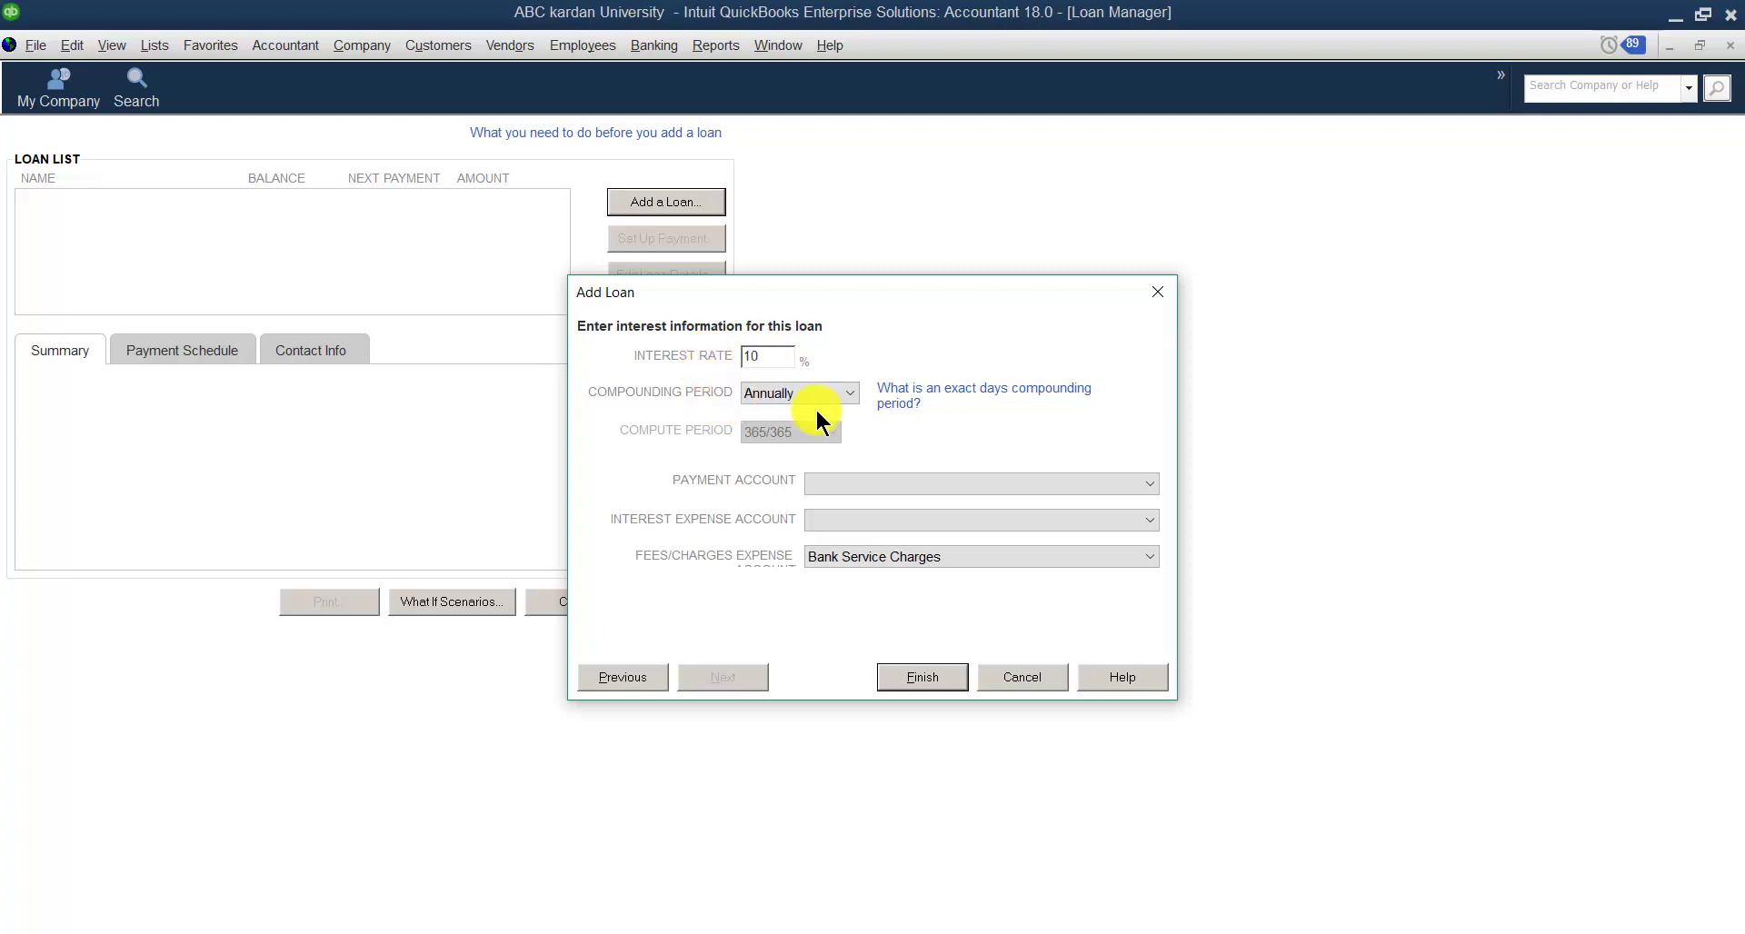
Step: Try the Exact Days compounding period, look through its compute period choices, and return compounding to Annually
click(816, 388)
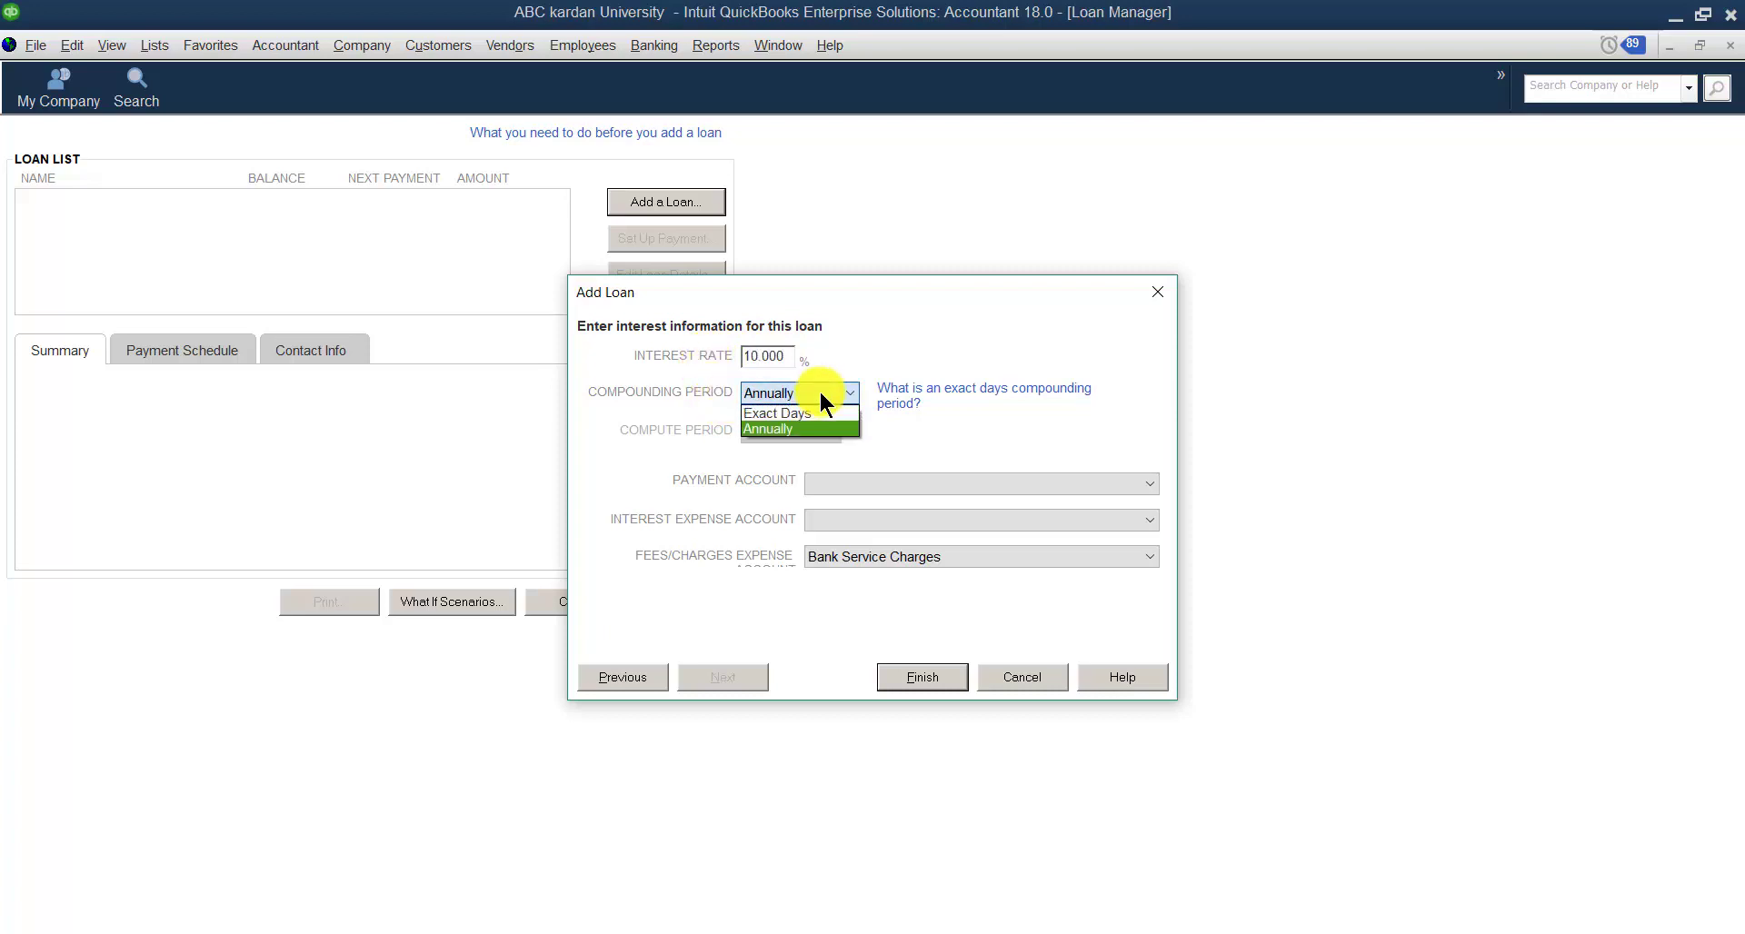
click(793, 398)
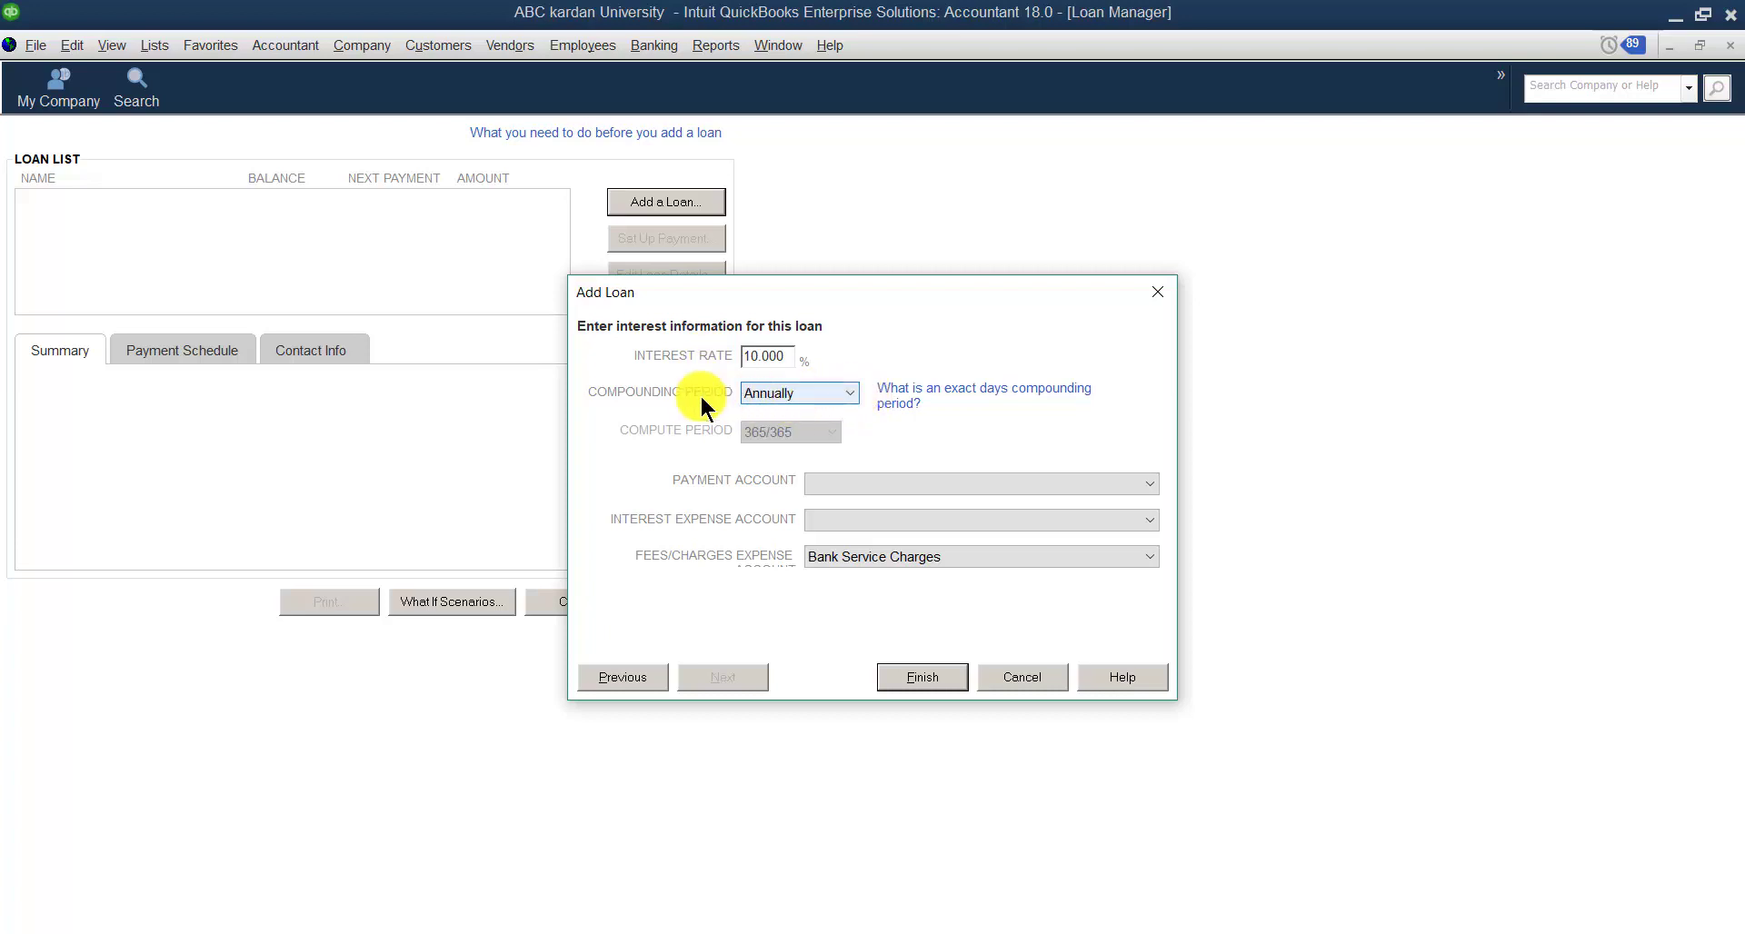
click(852, 389)
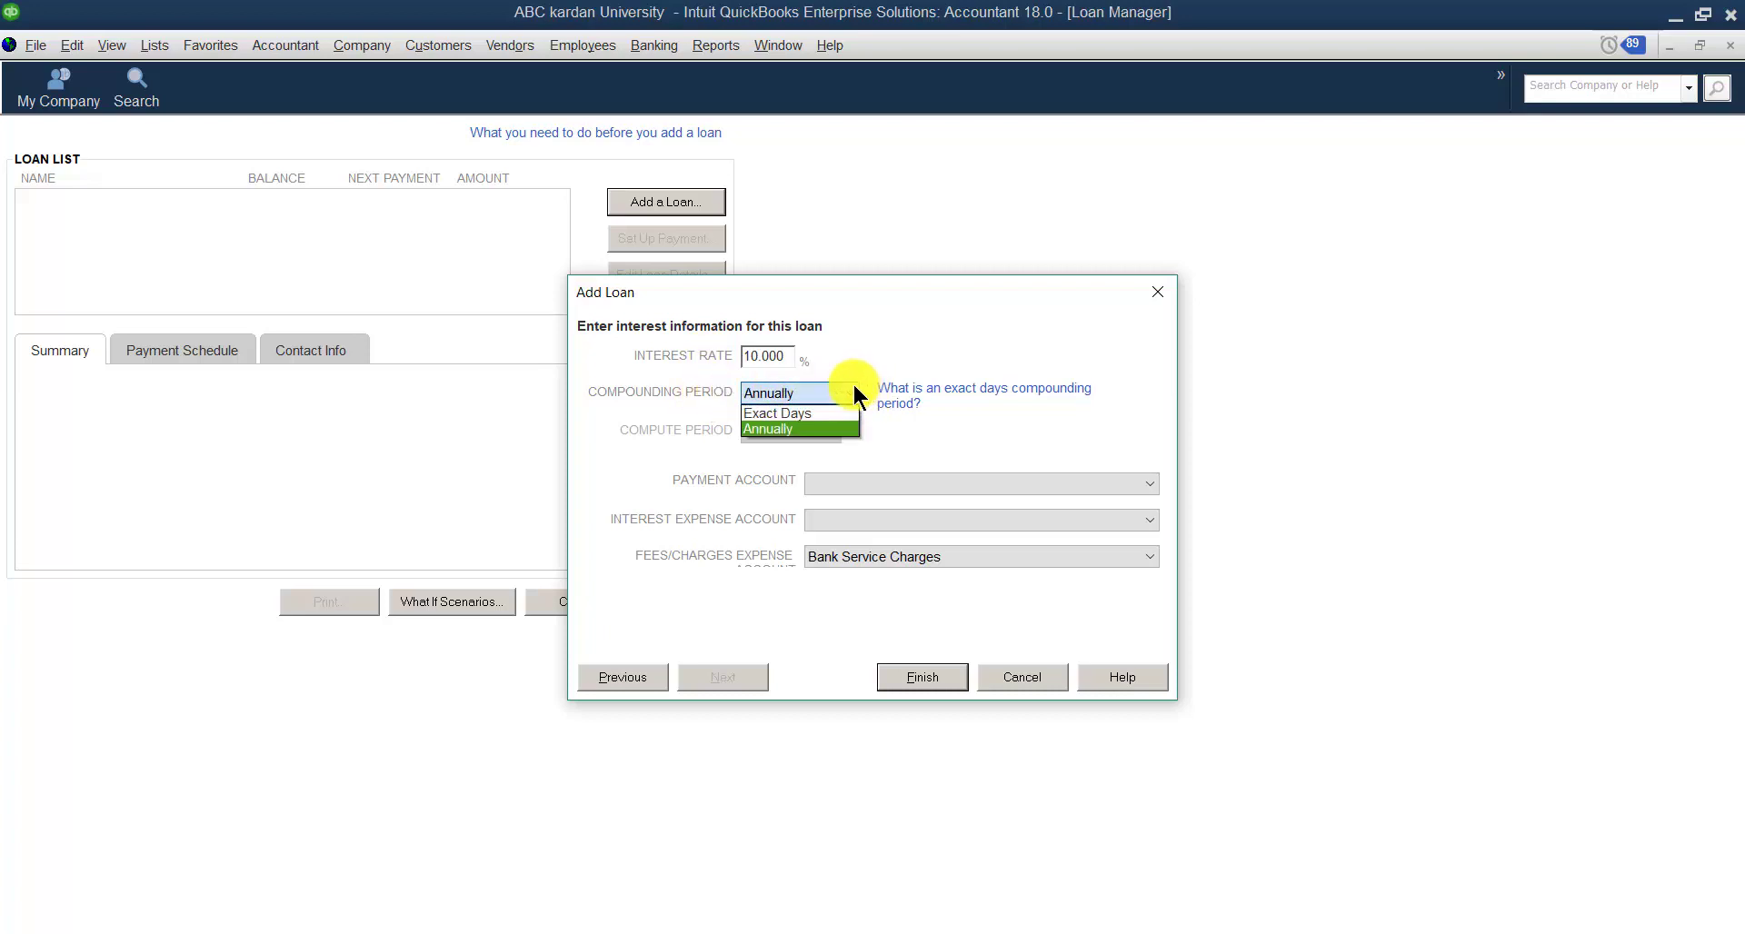
click(852, 389)
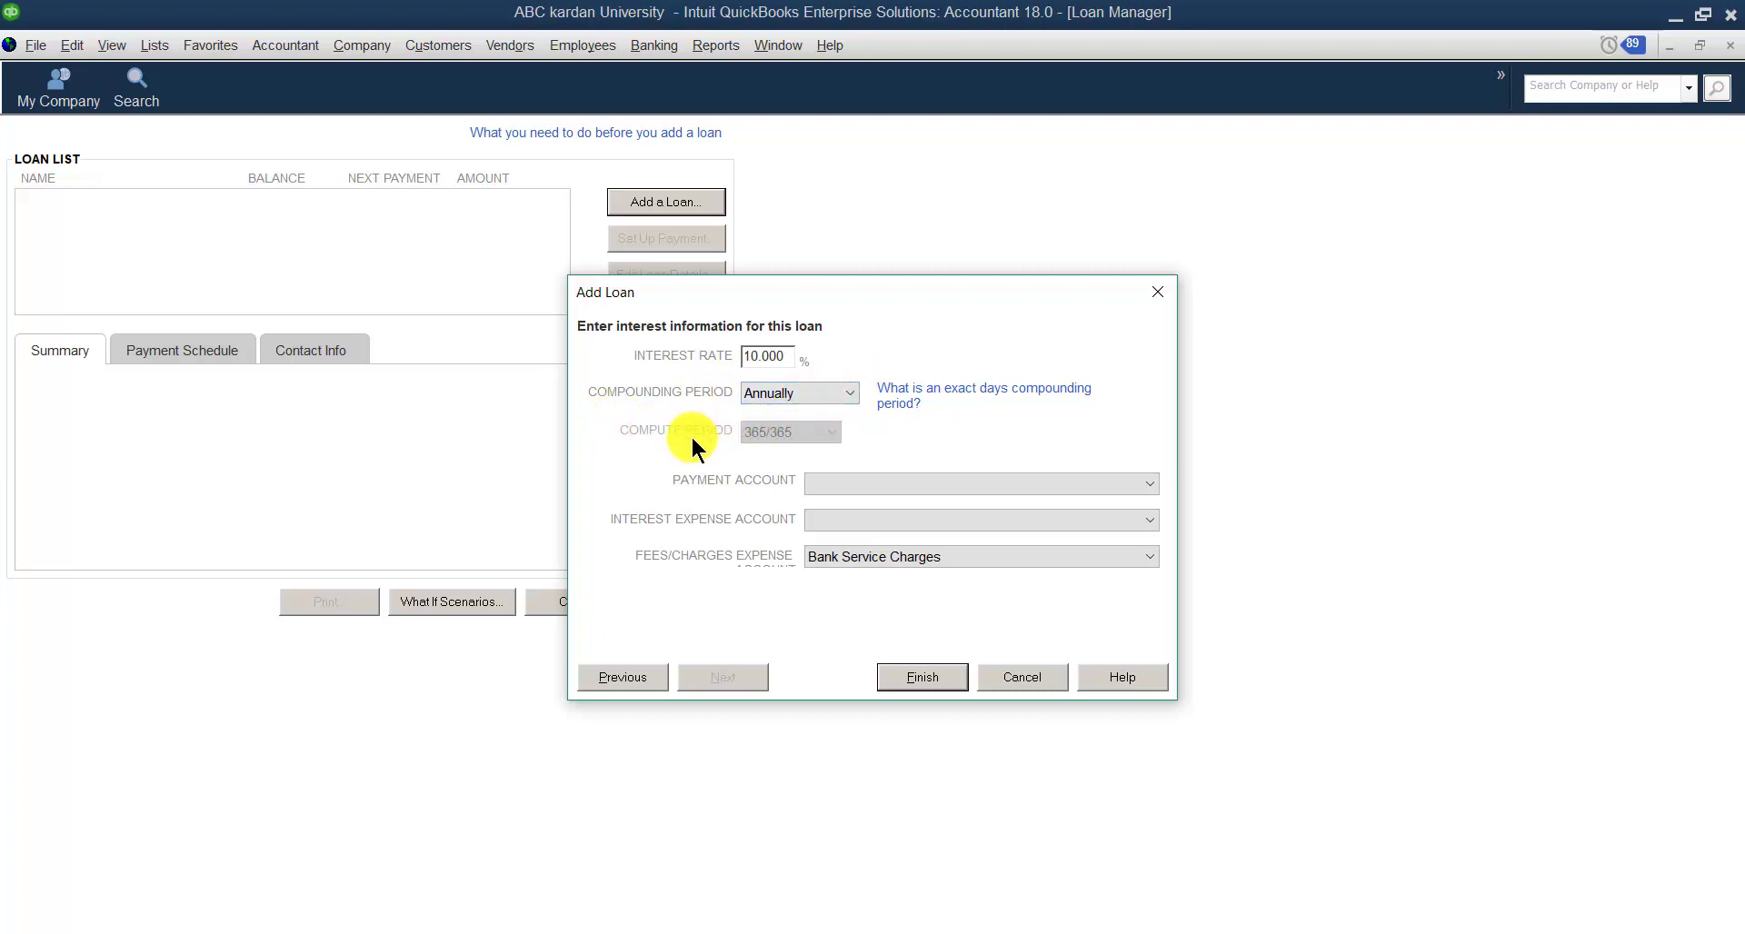
click(851, 393)
click(792, 398)
click(796, 413)
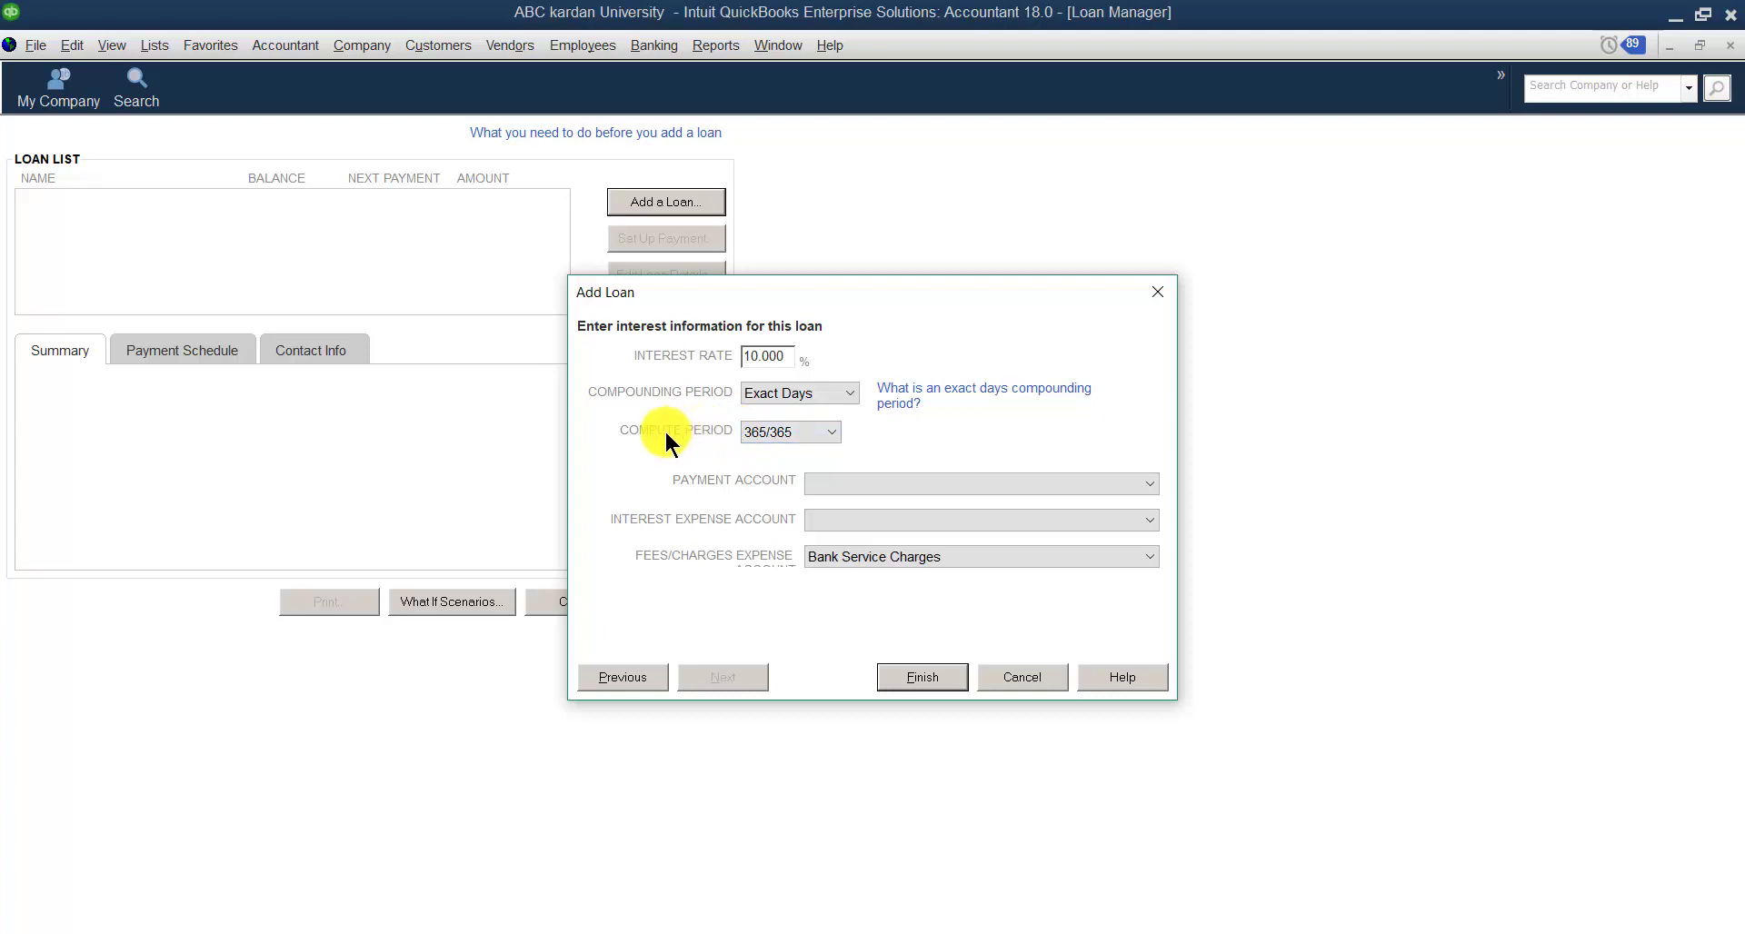
click(830, 432)
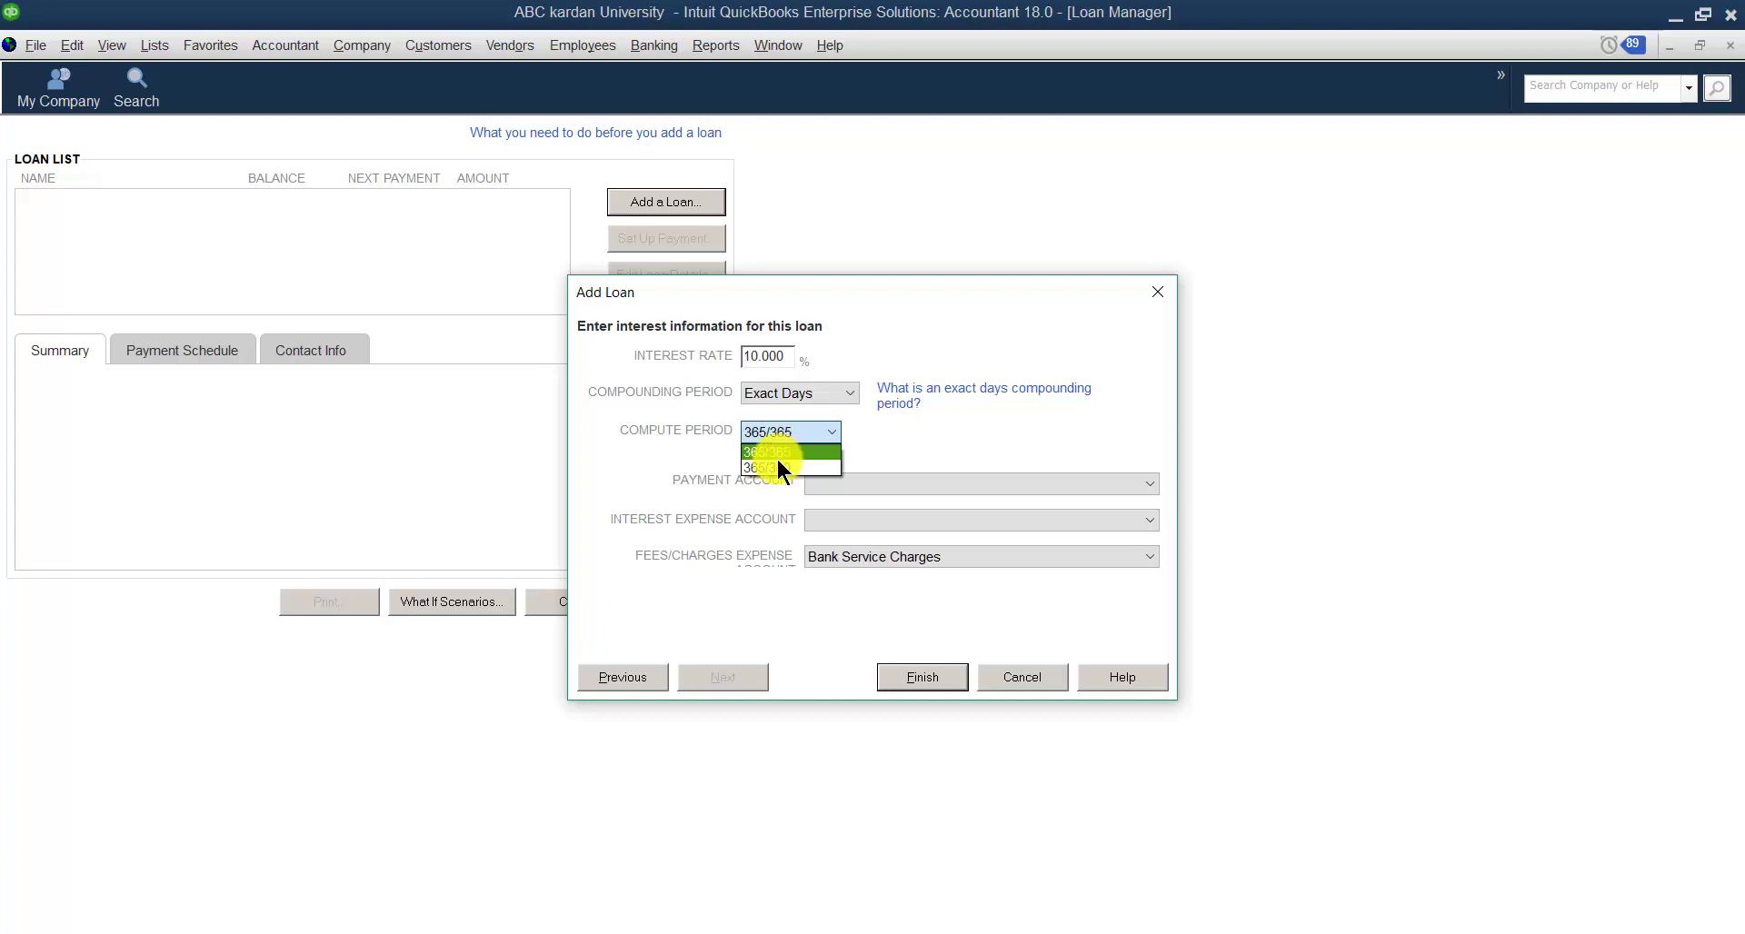
click(841, 394)
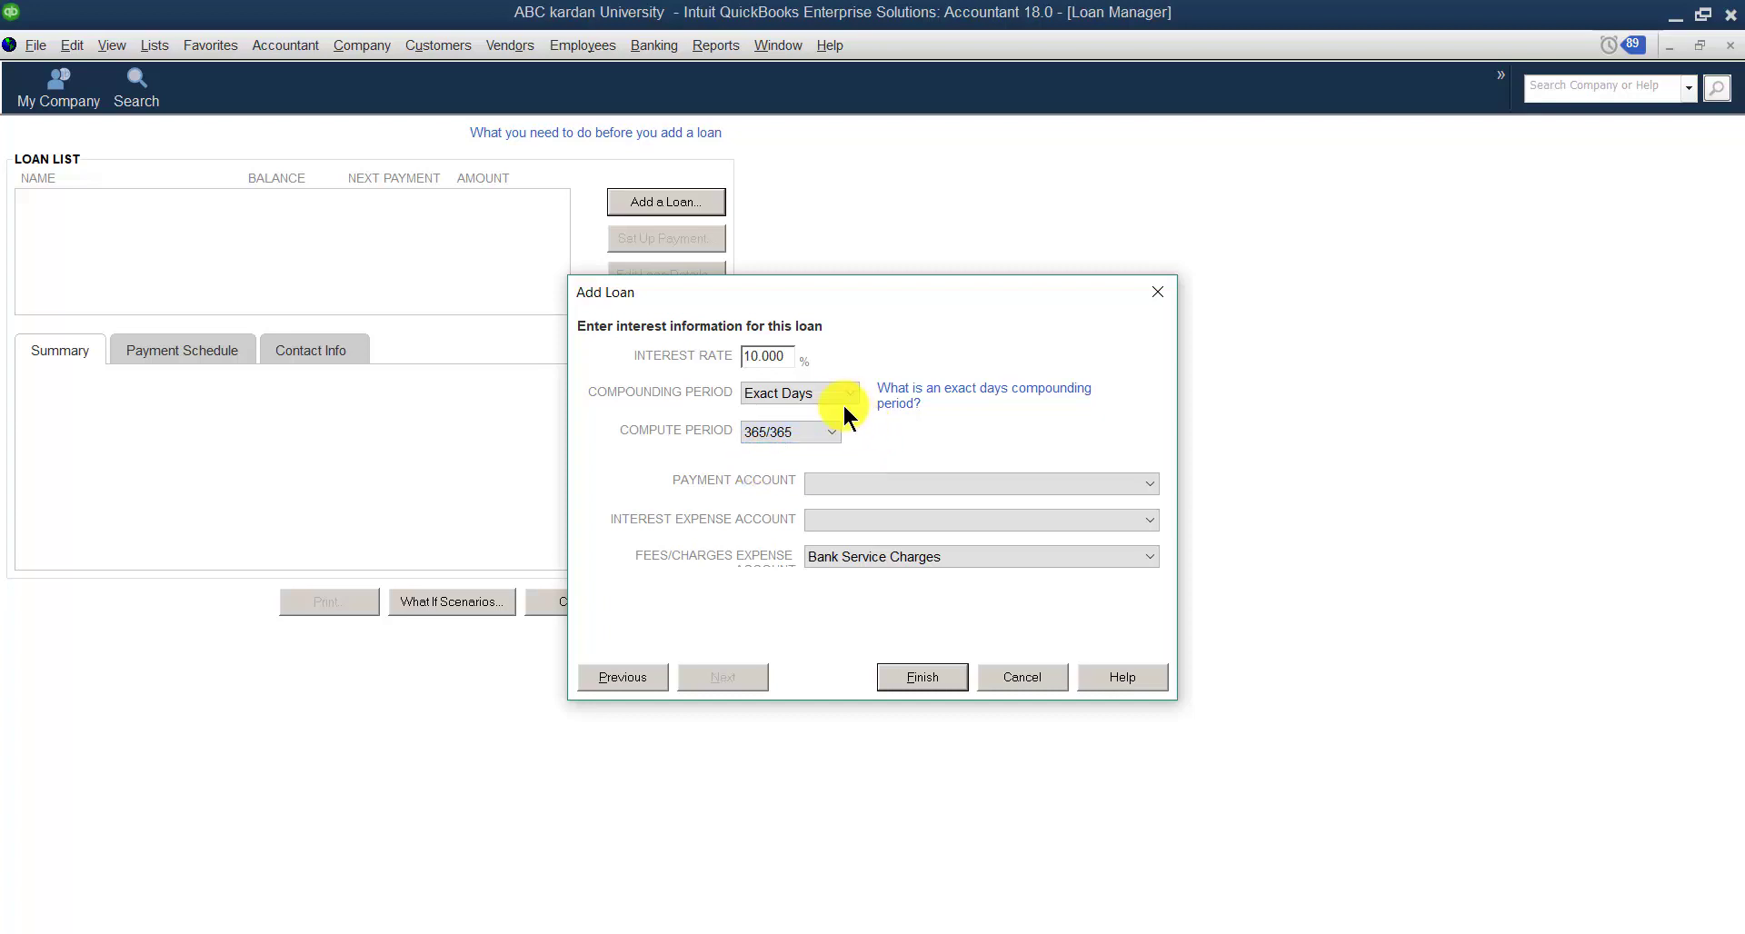
click(841, 393)
click(782, 429)
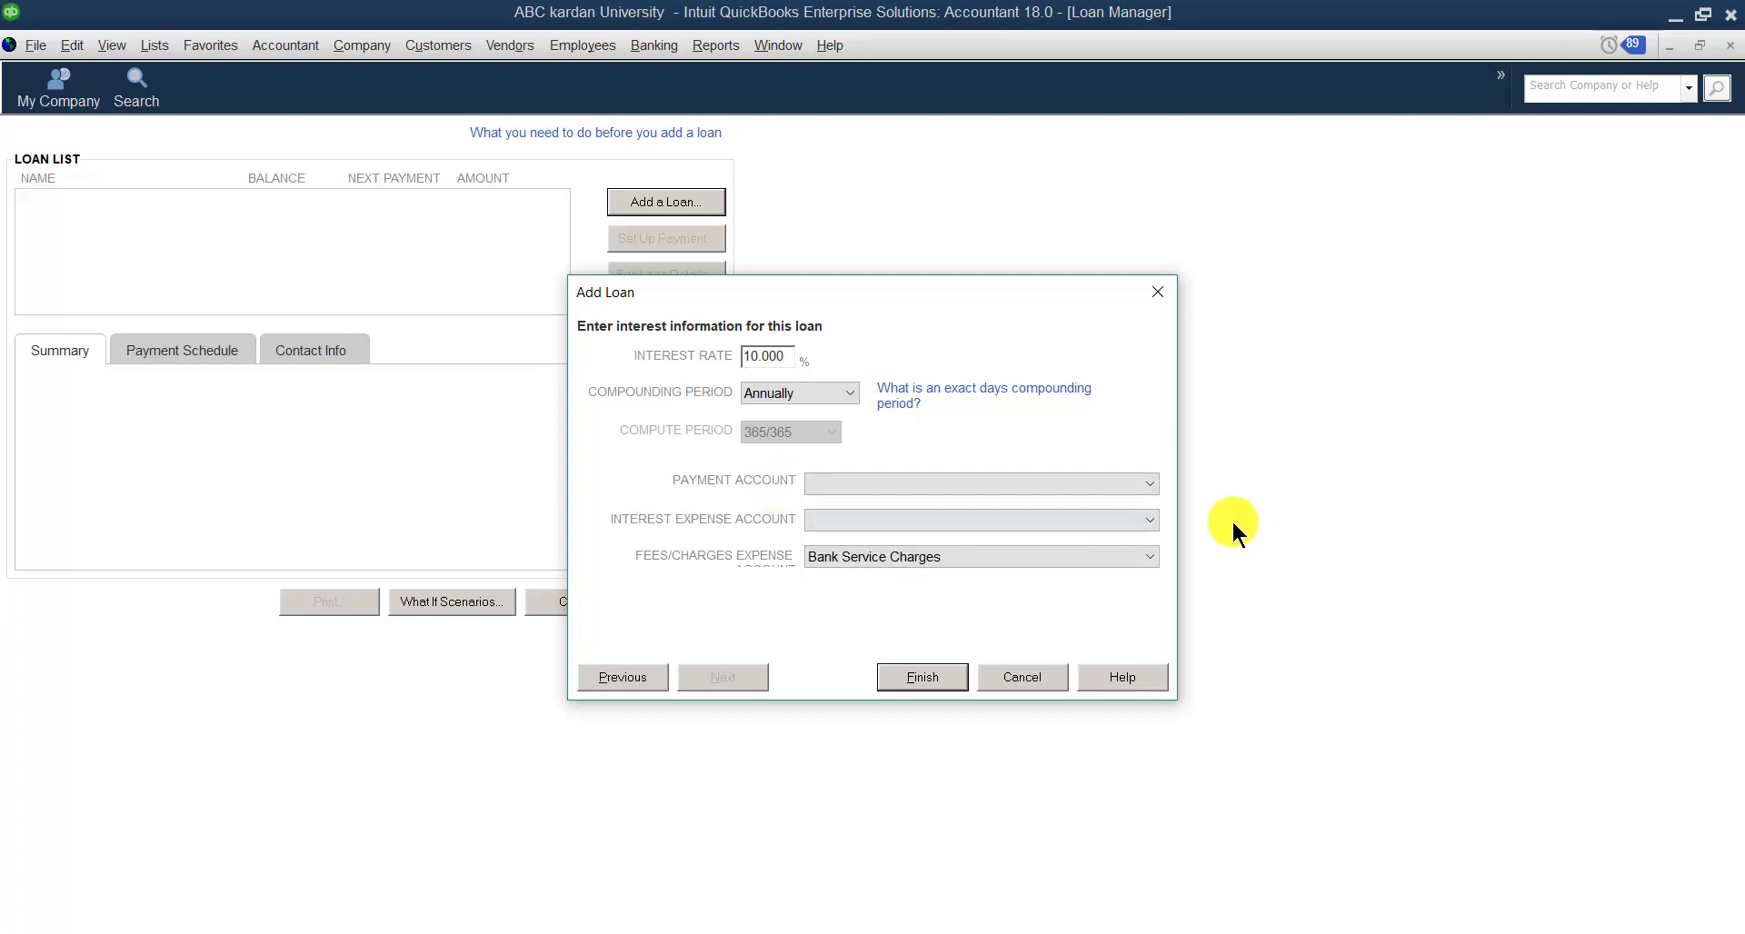
Step: Assign the loan's accounts: AIB bank:checking account for payments, Interest Expense for interest and Bank Service Charges for fees and charges
click(1152, 483)
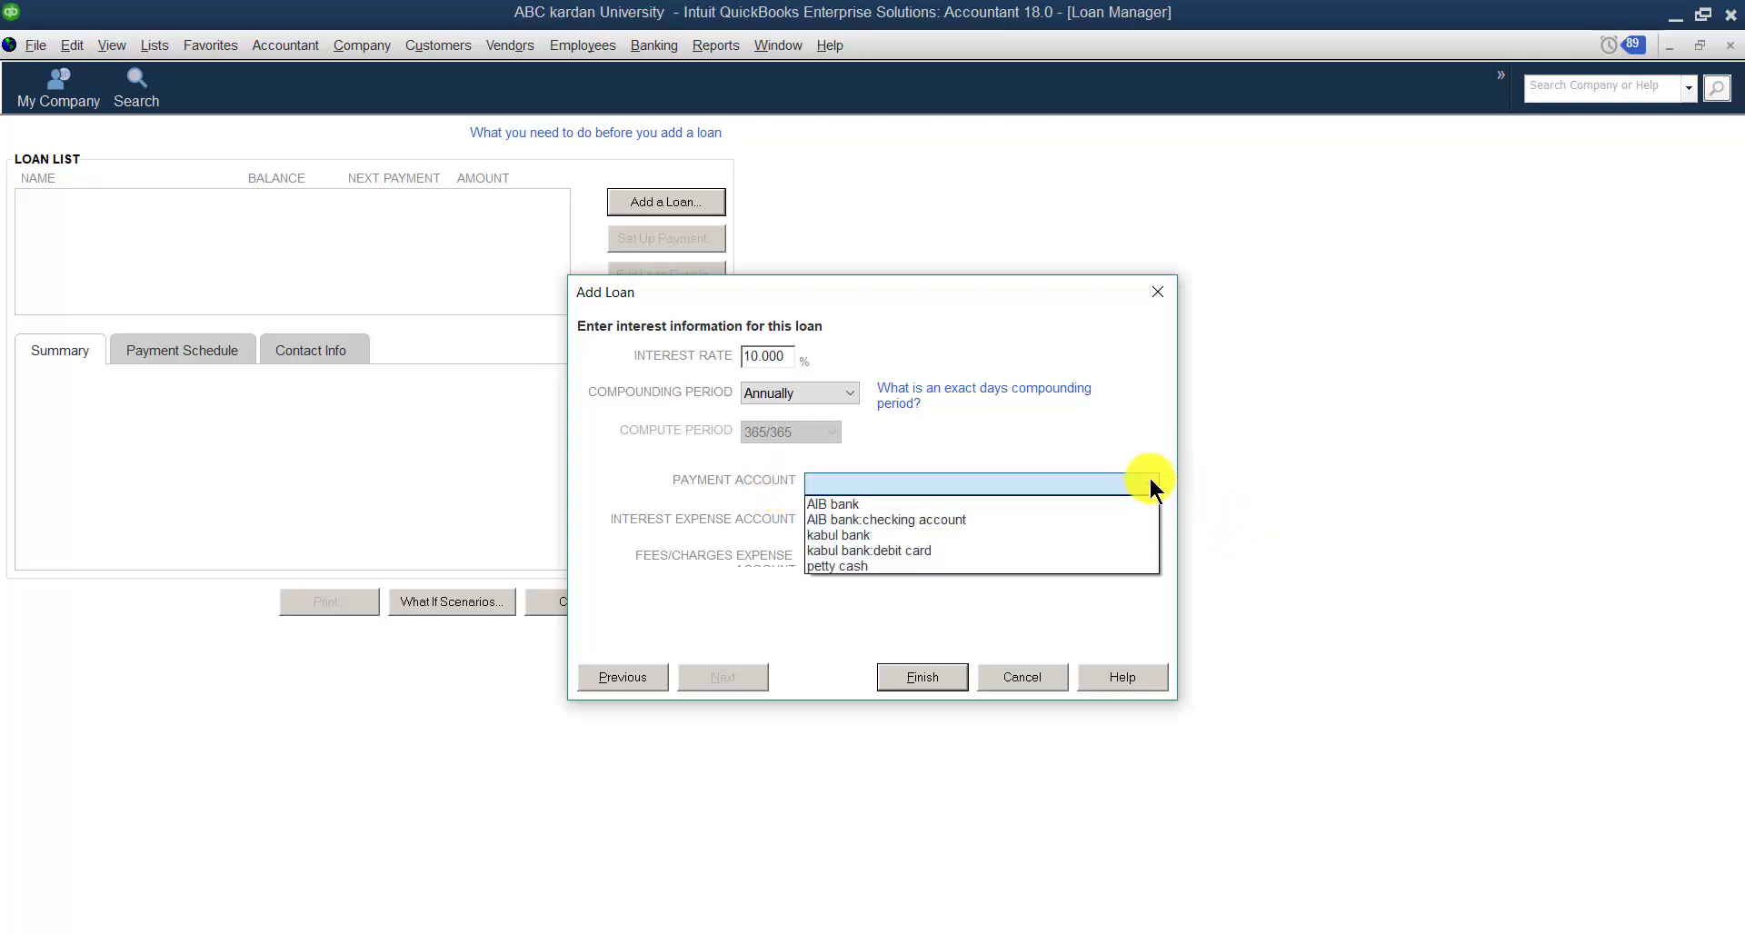
click(909, 520)
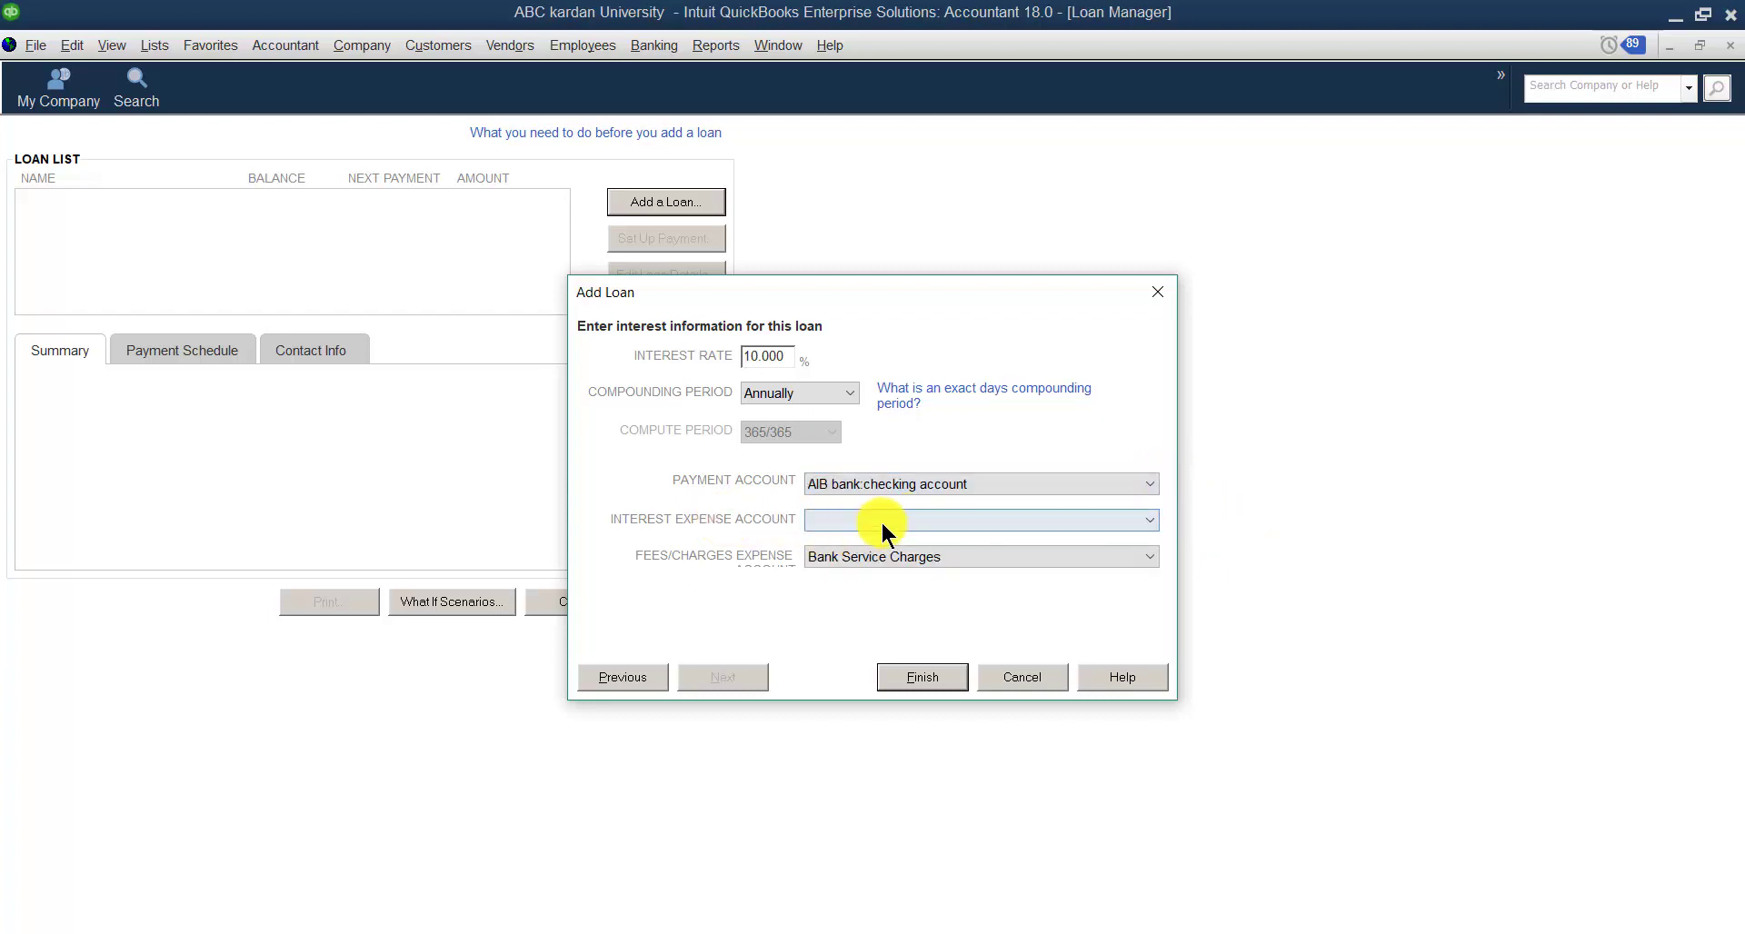
click(1148, 519)
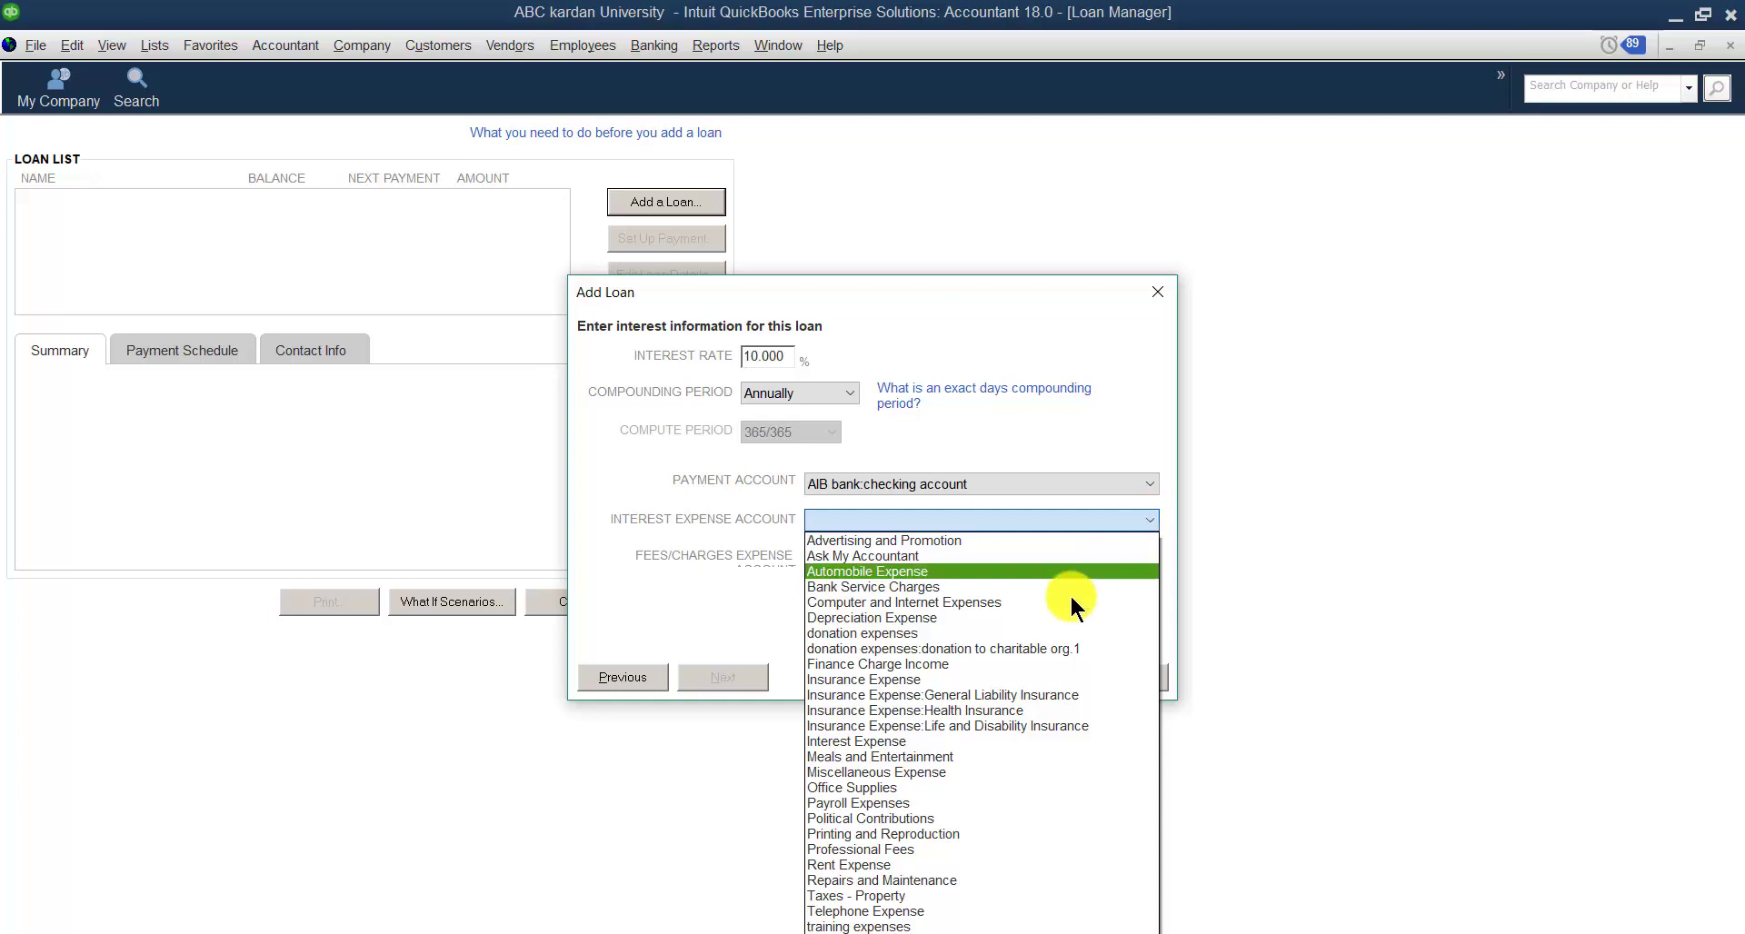
click(890, 741)
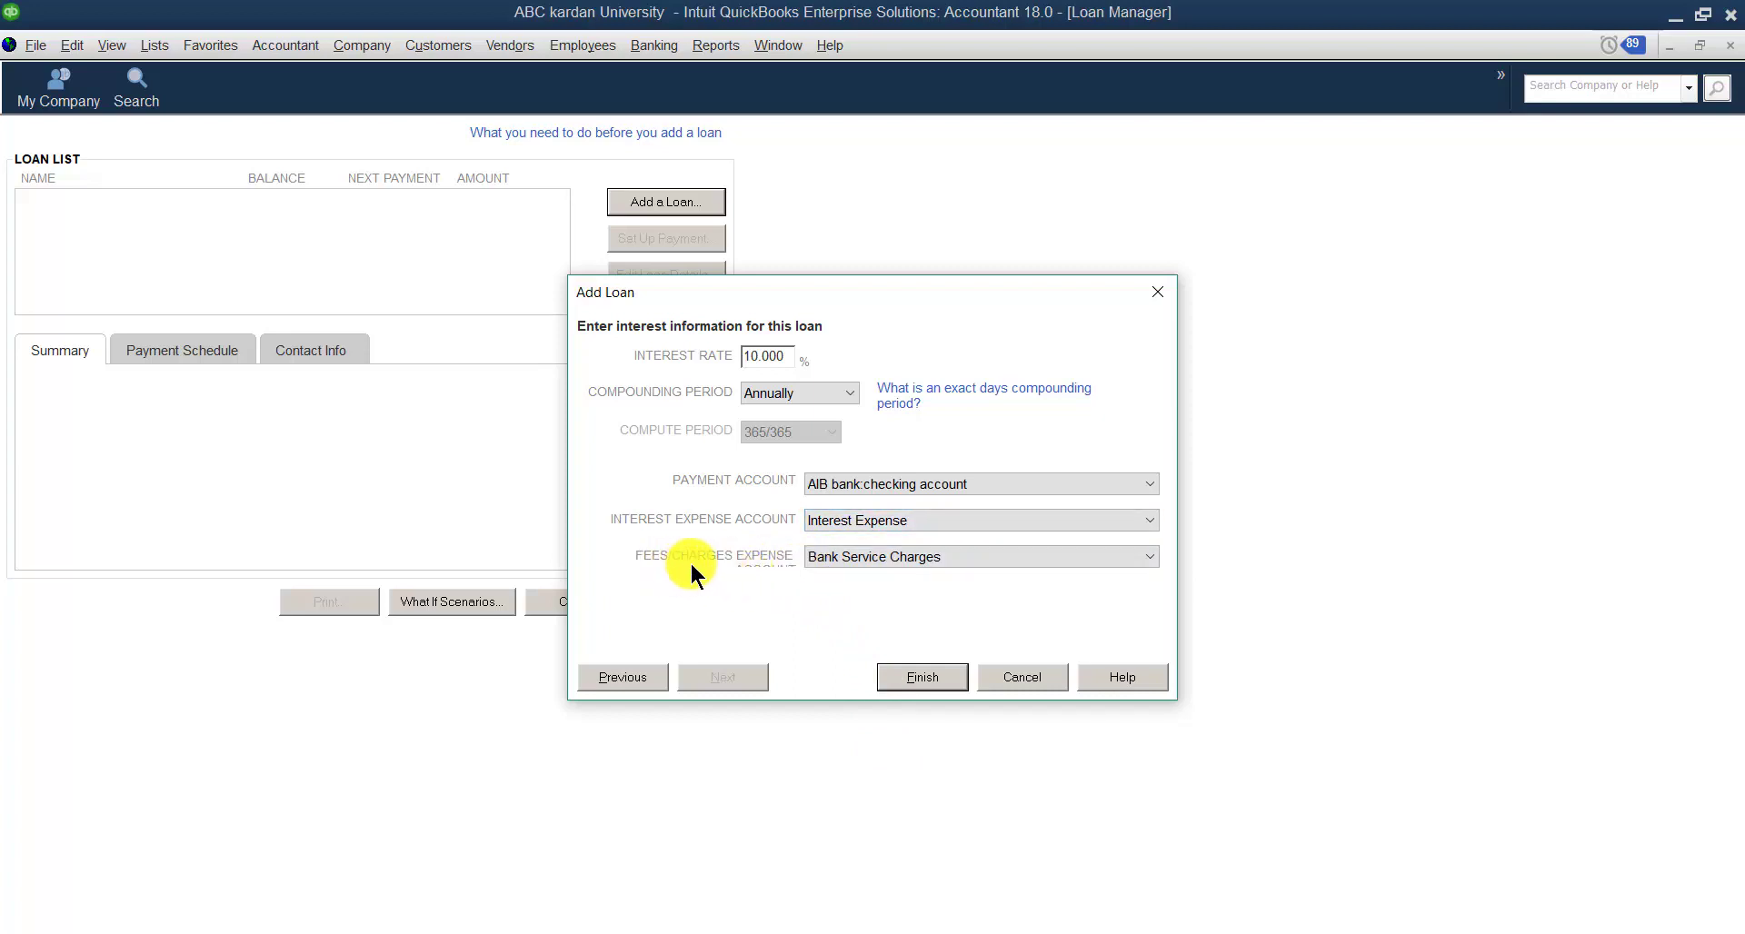
click(1150, 556)
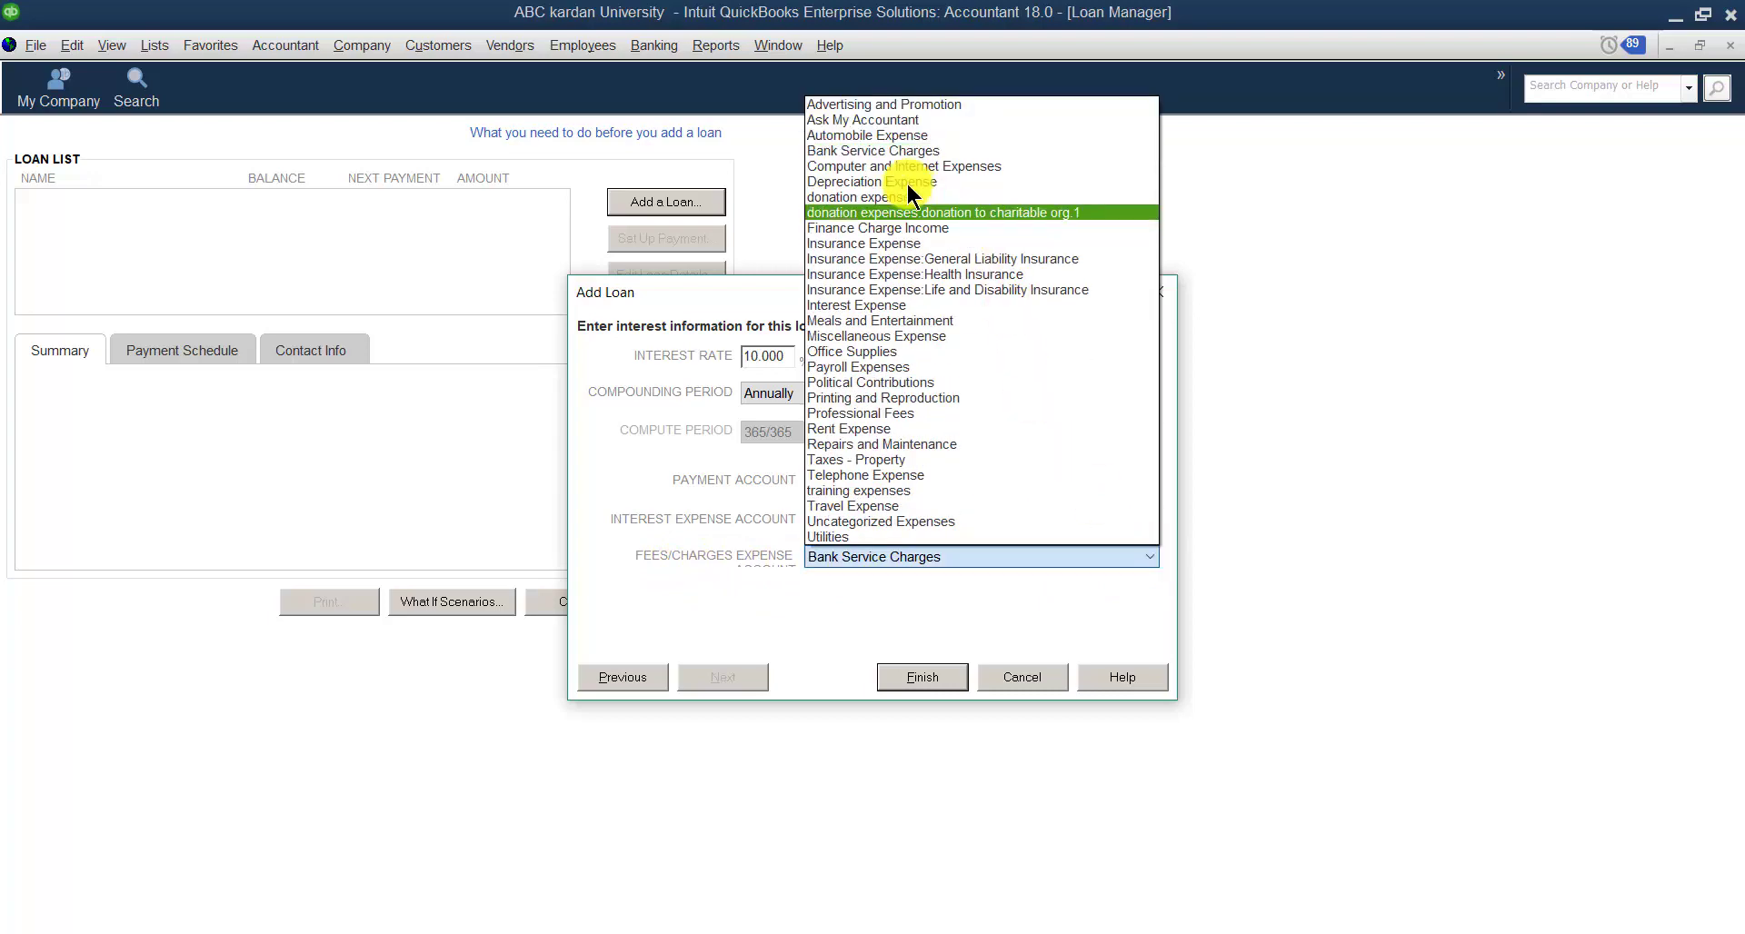
click(880, 148)
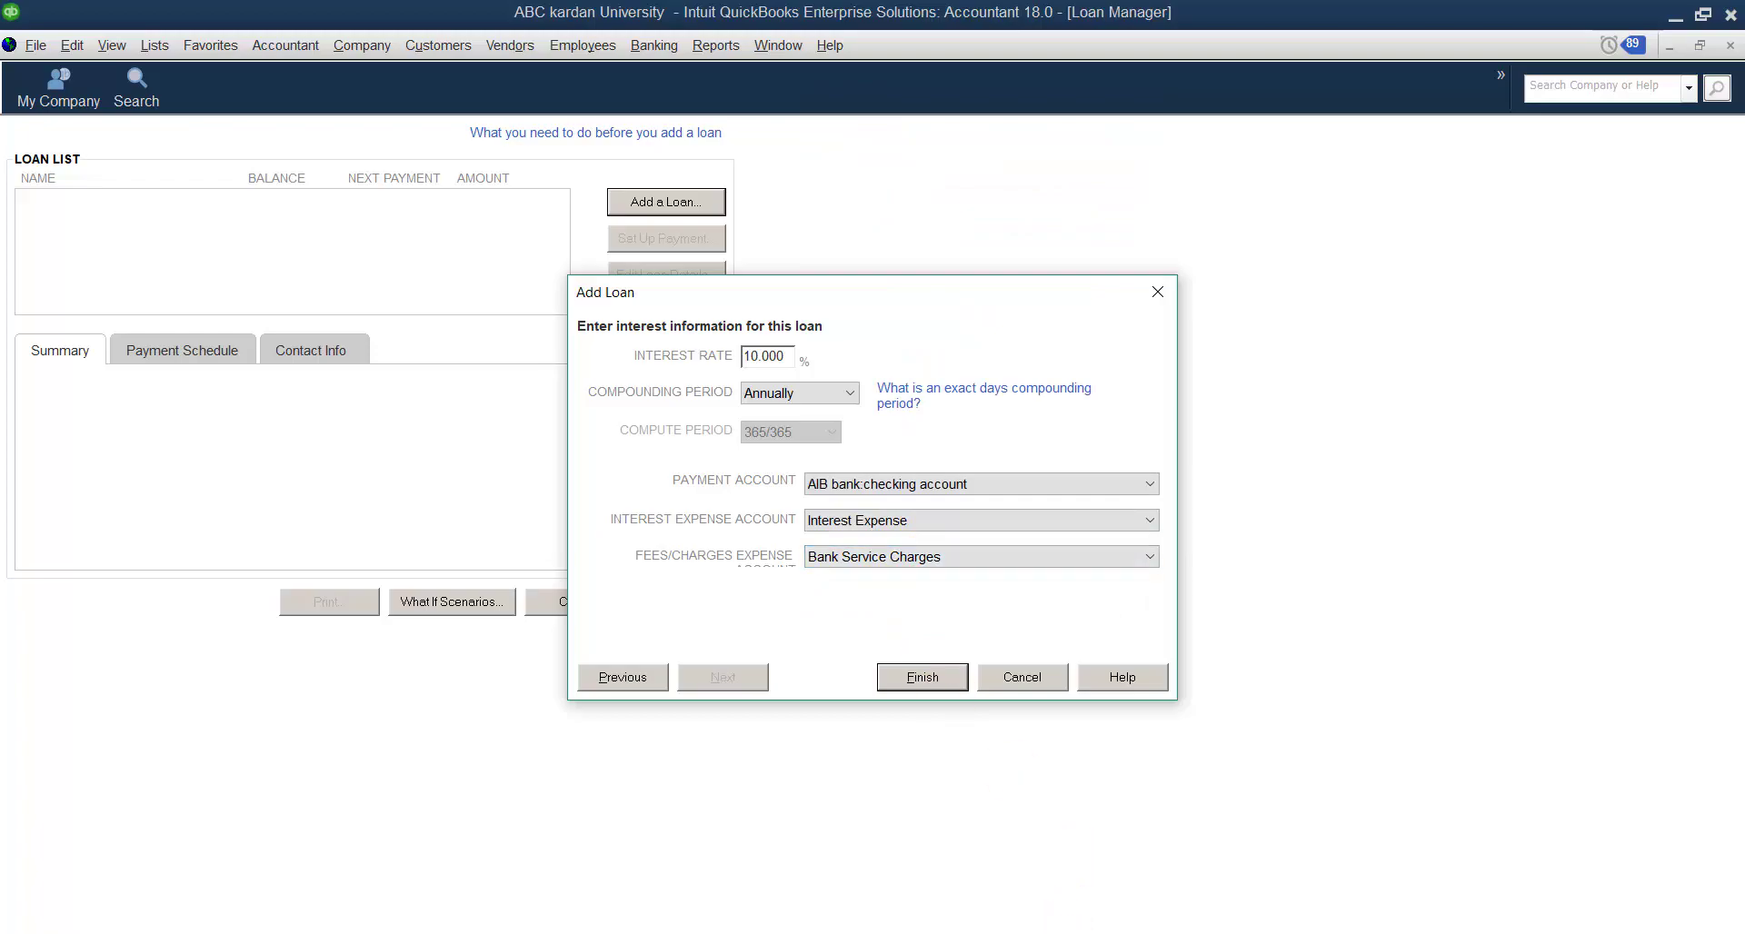
Step: Consult the loan steps in Word, return to QuickBooks, change the payment account to kabul bank and finish adding the loan
key(alt+Tab)
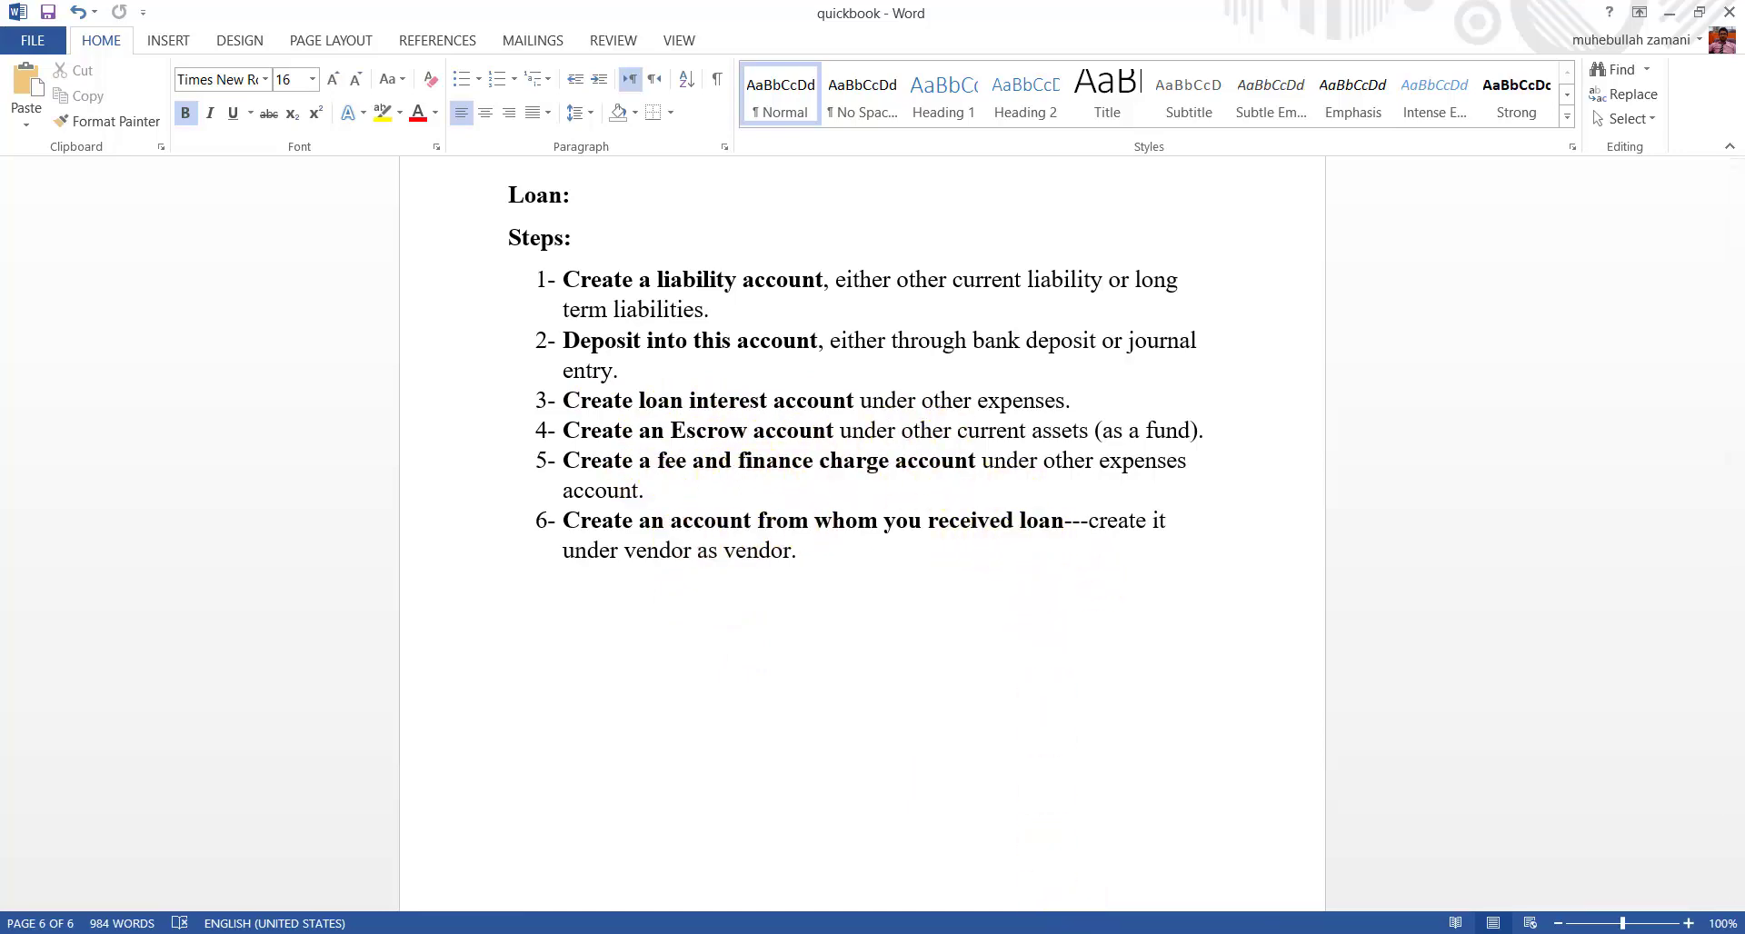
key(alt+Tab)
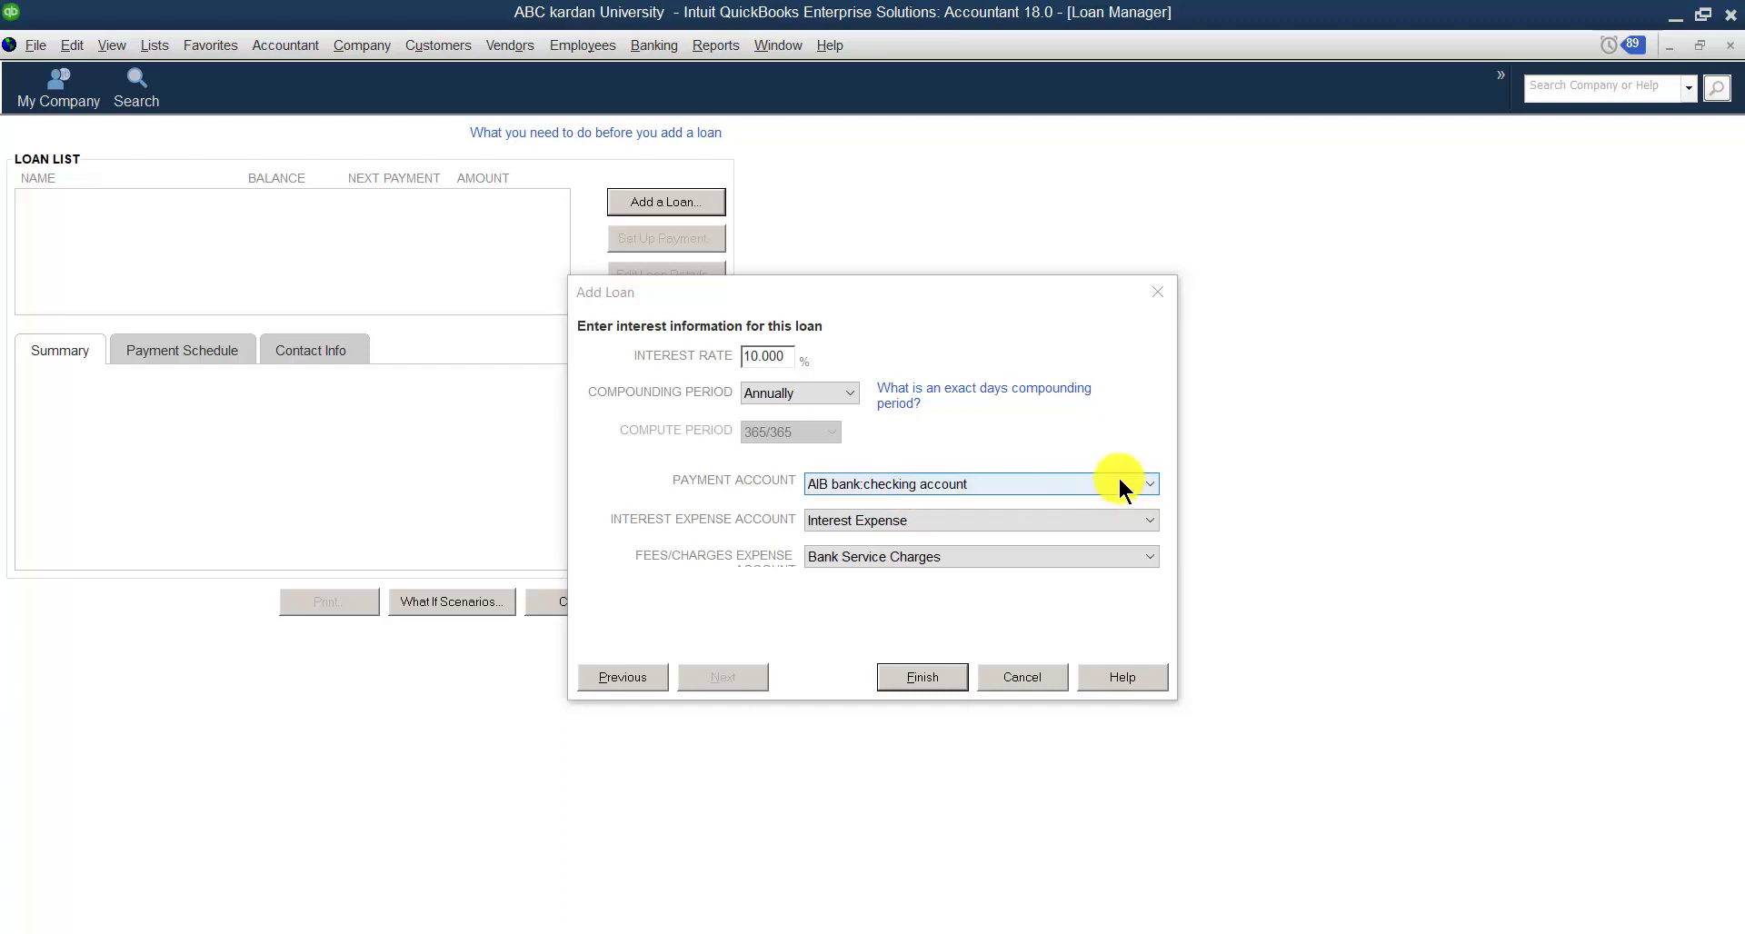
click(1148, 483)
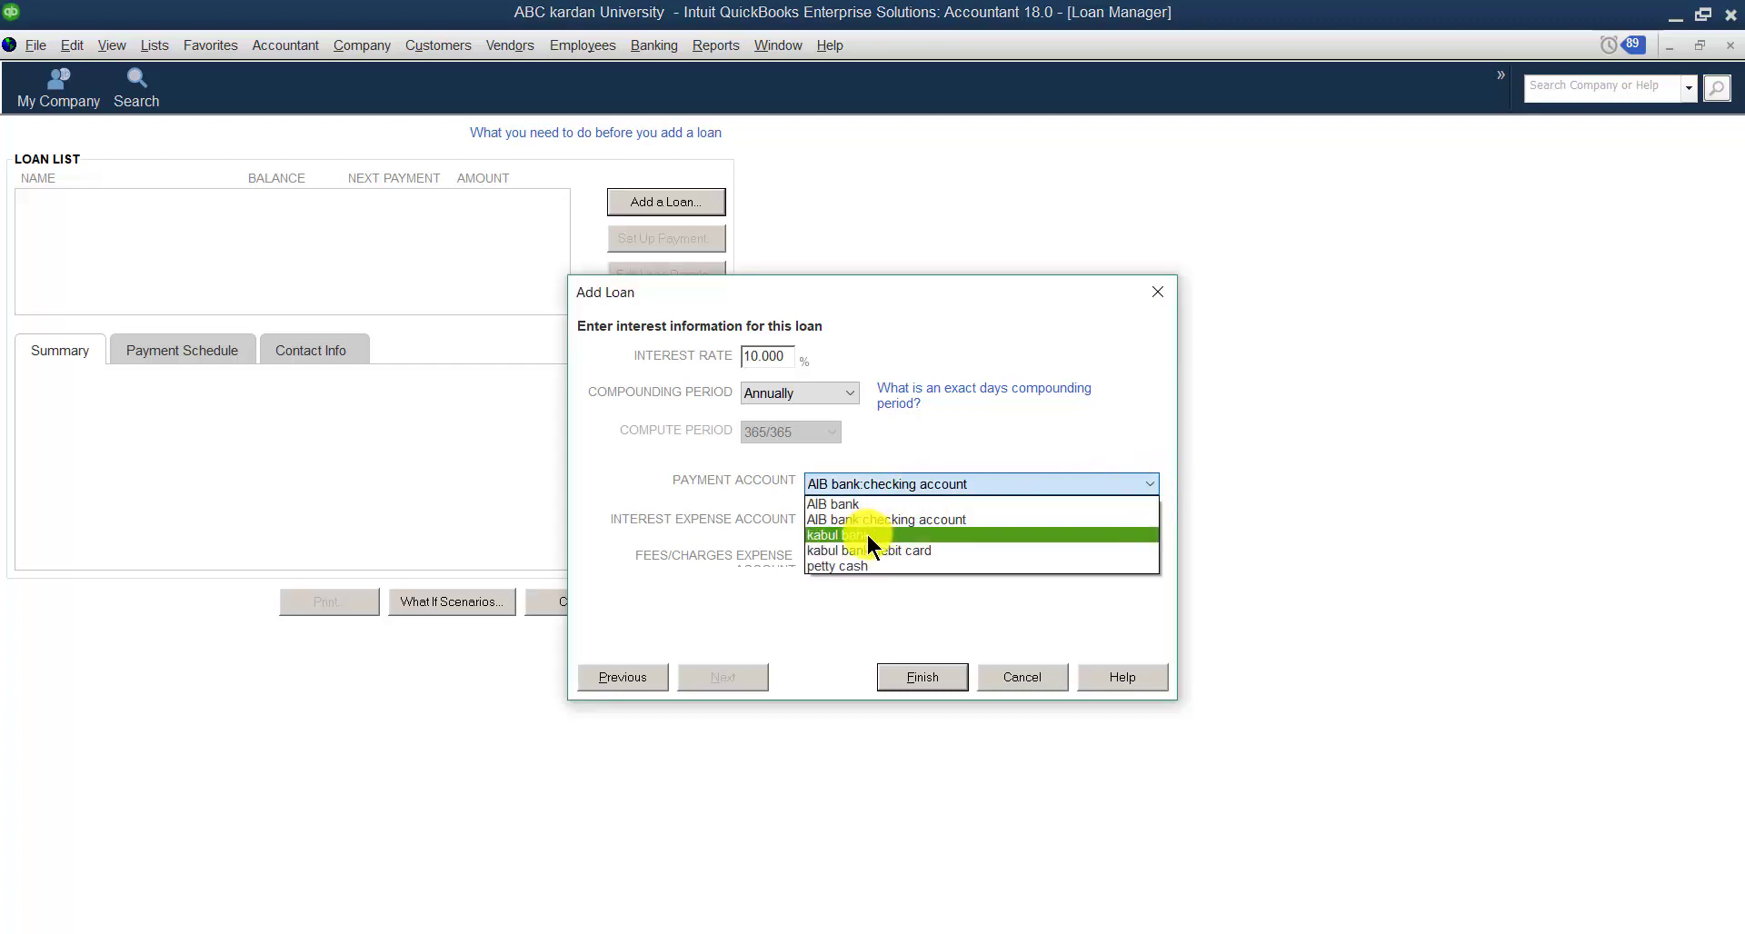
click(865, 534)
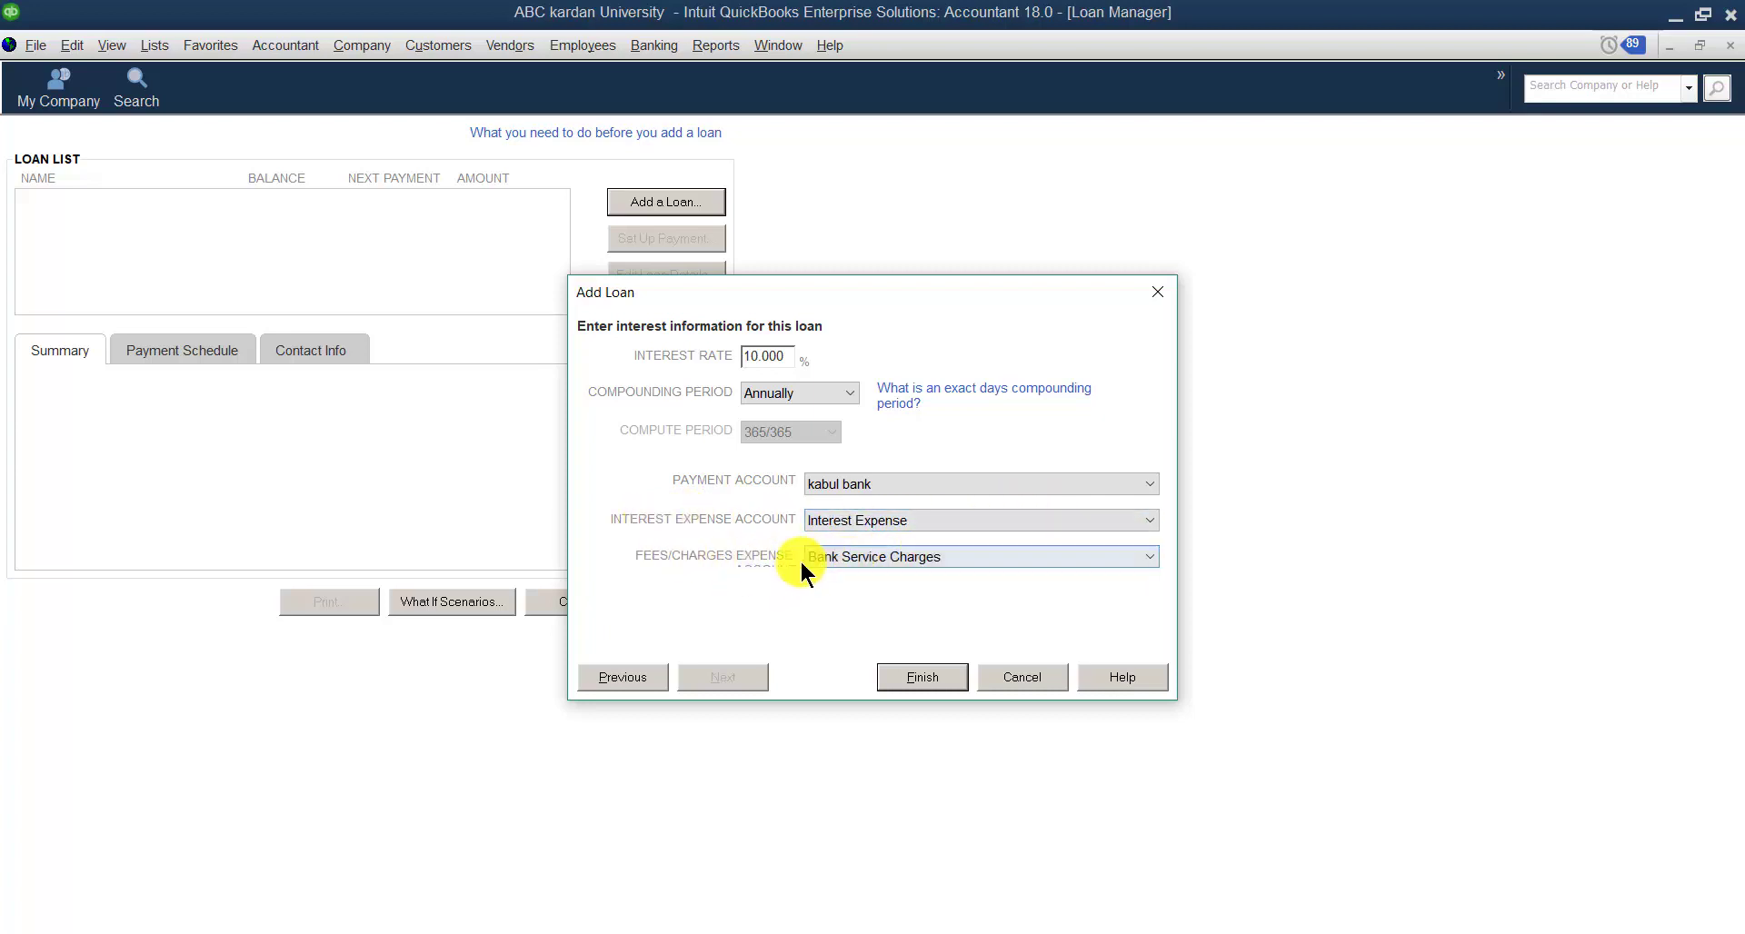
click(914, 674)
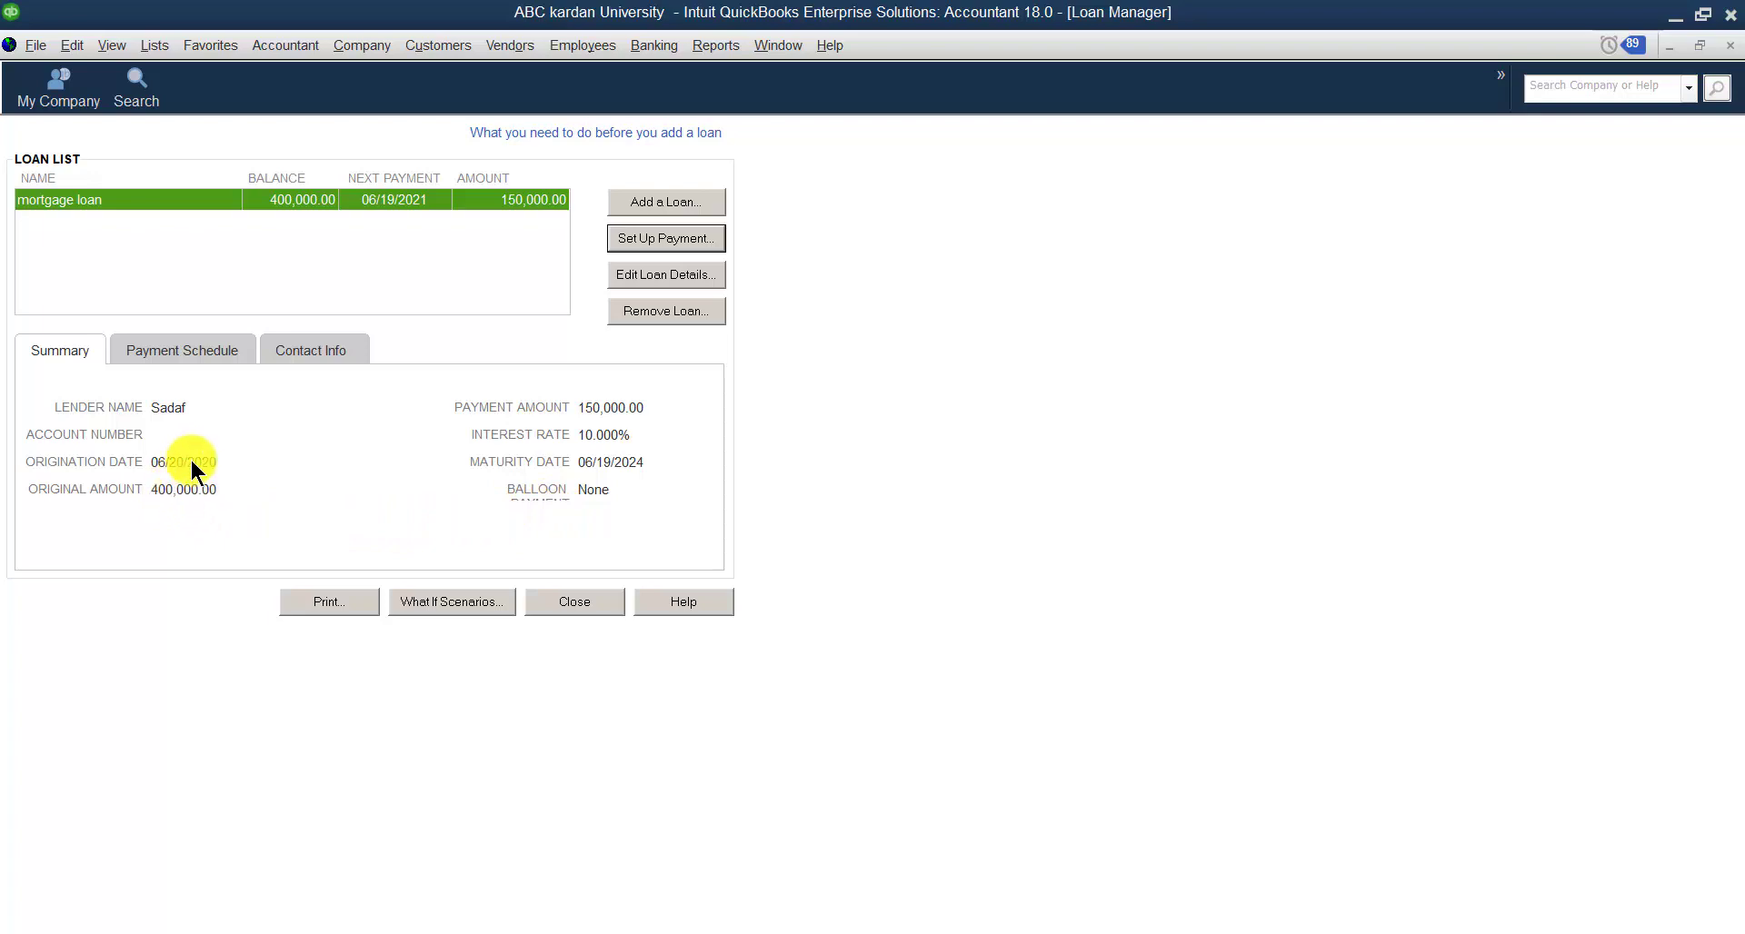
Step: Record payment 1 from the mortgage loan's payment schedule as a regular payment by check and save the check
click(165, 352)
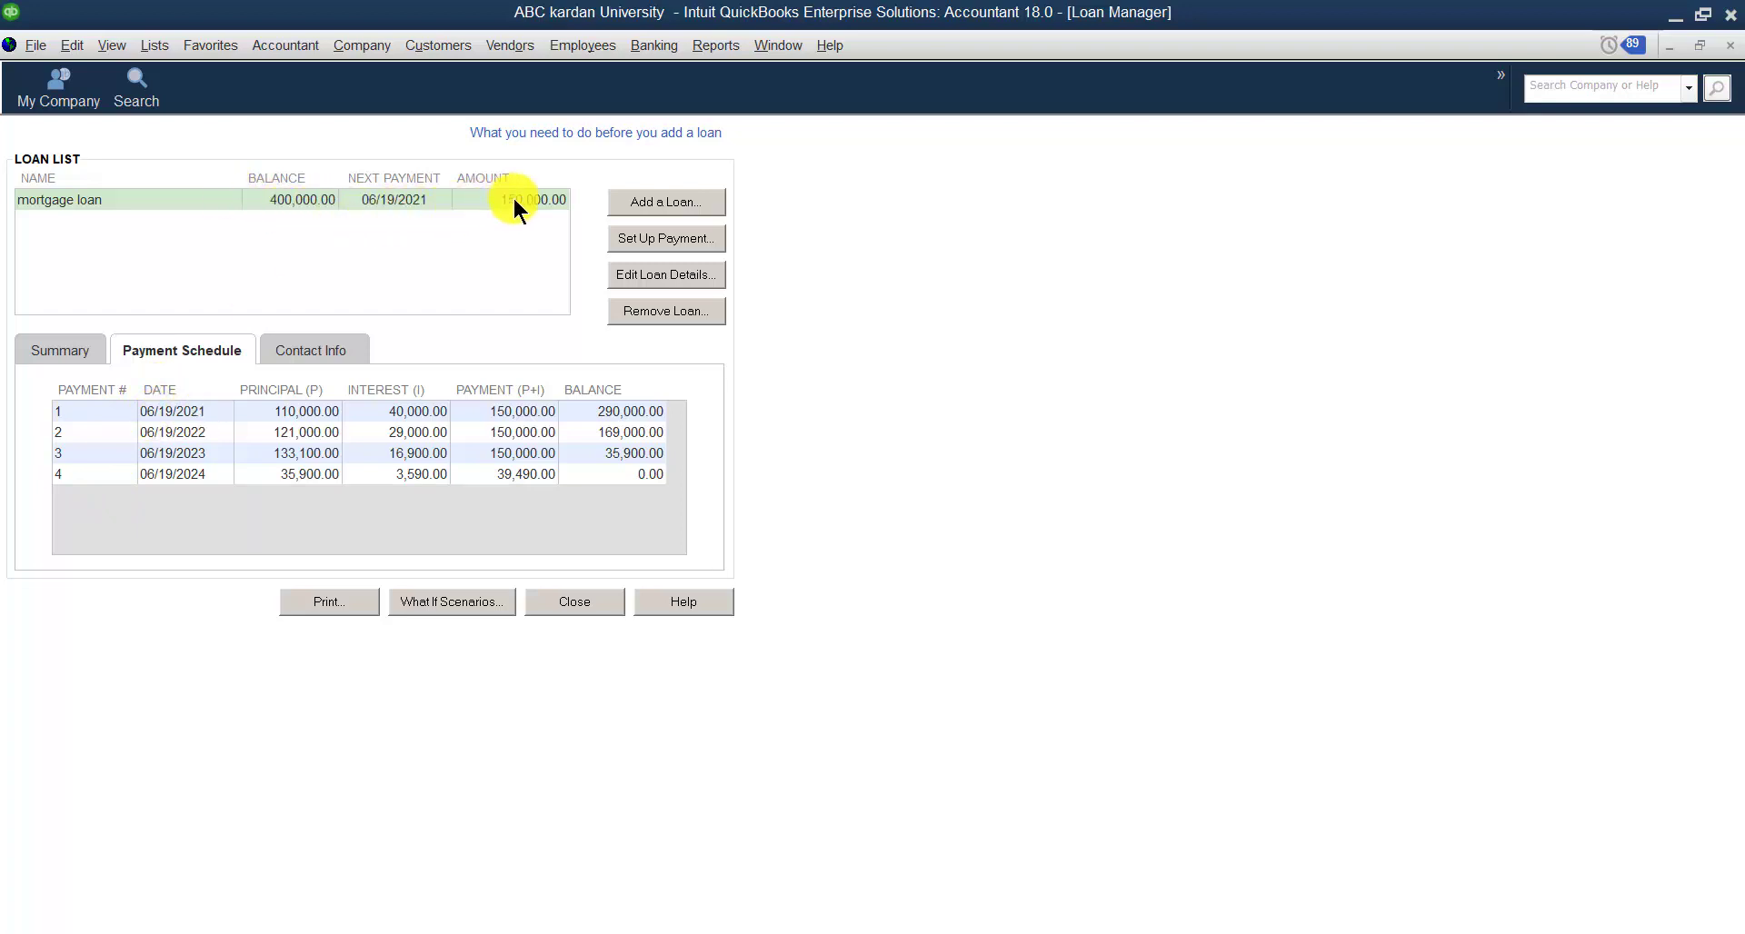
click(159, 409)
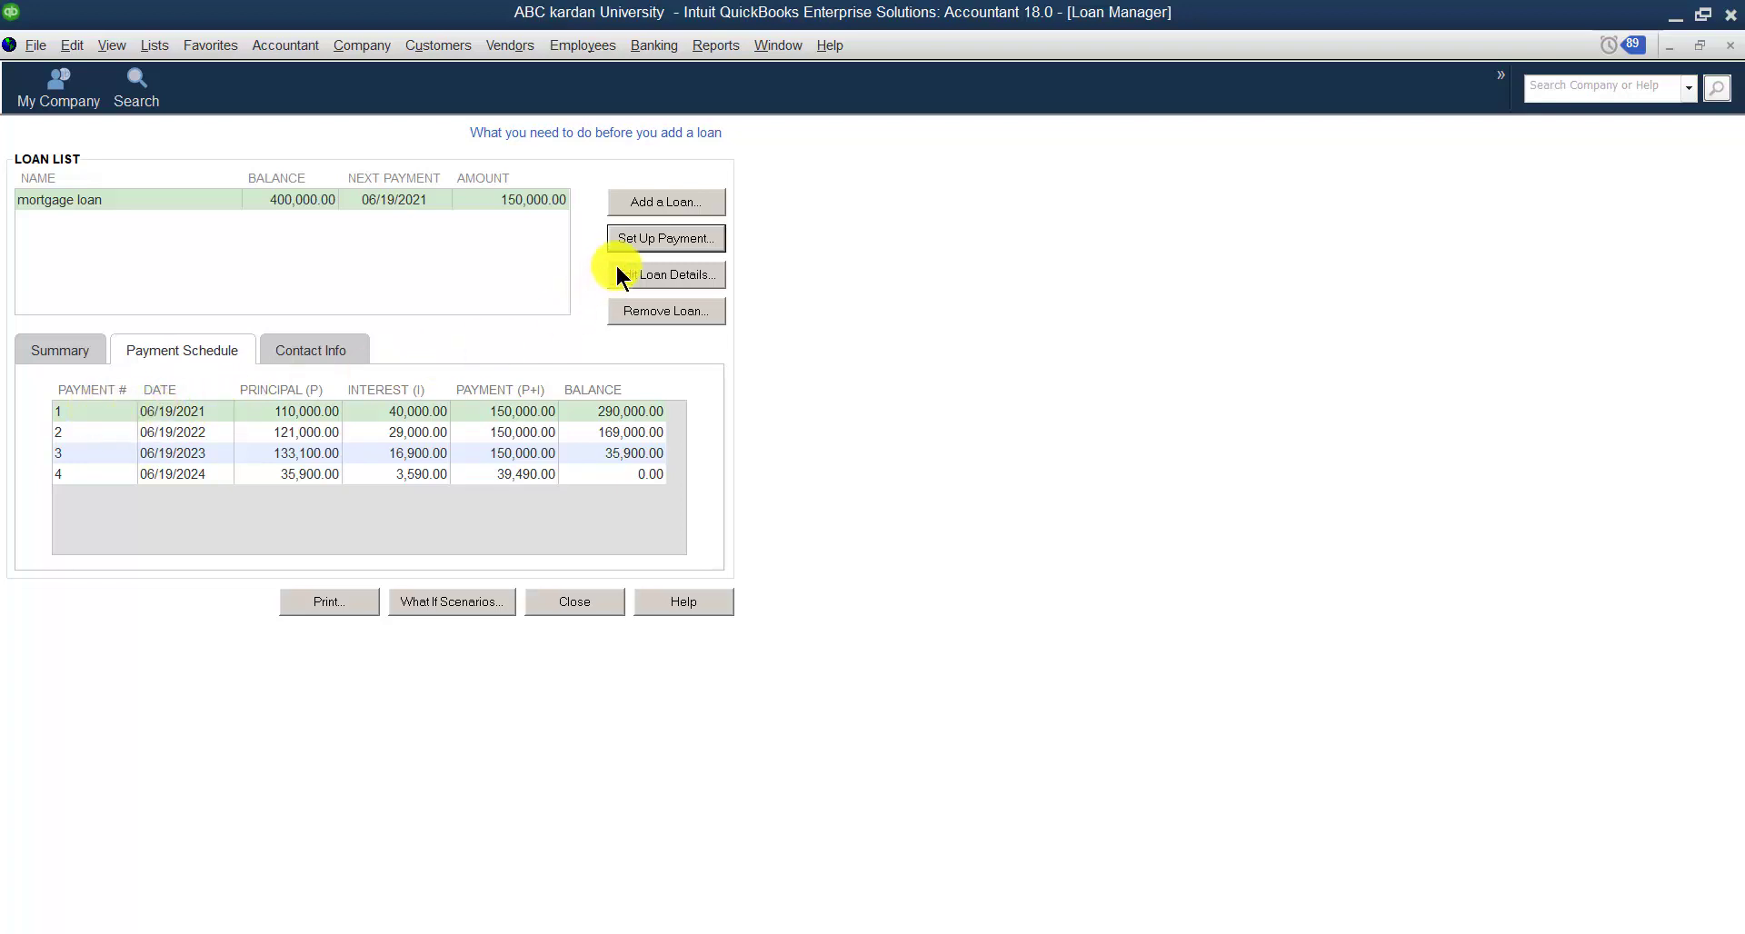
click(656, 239)
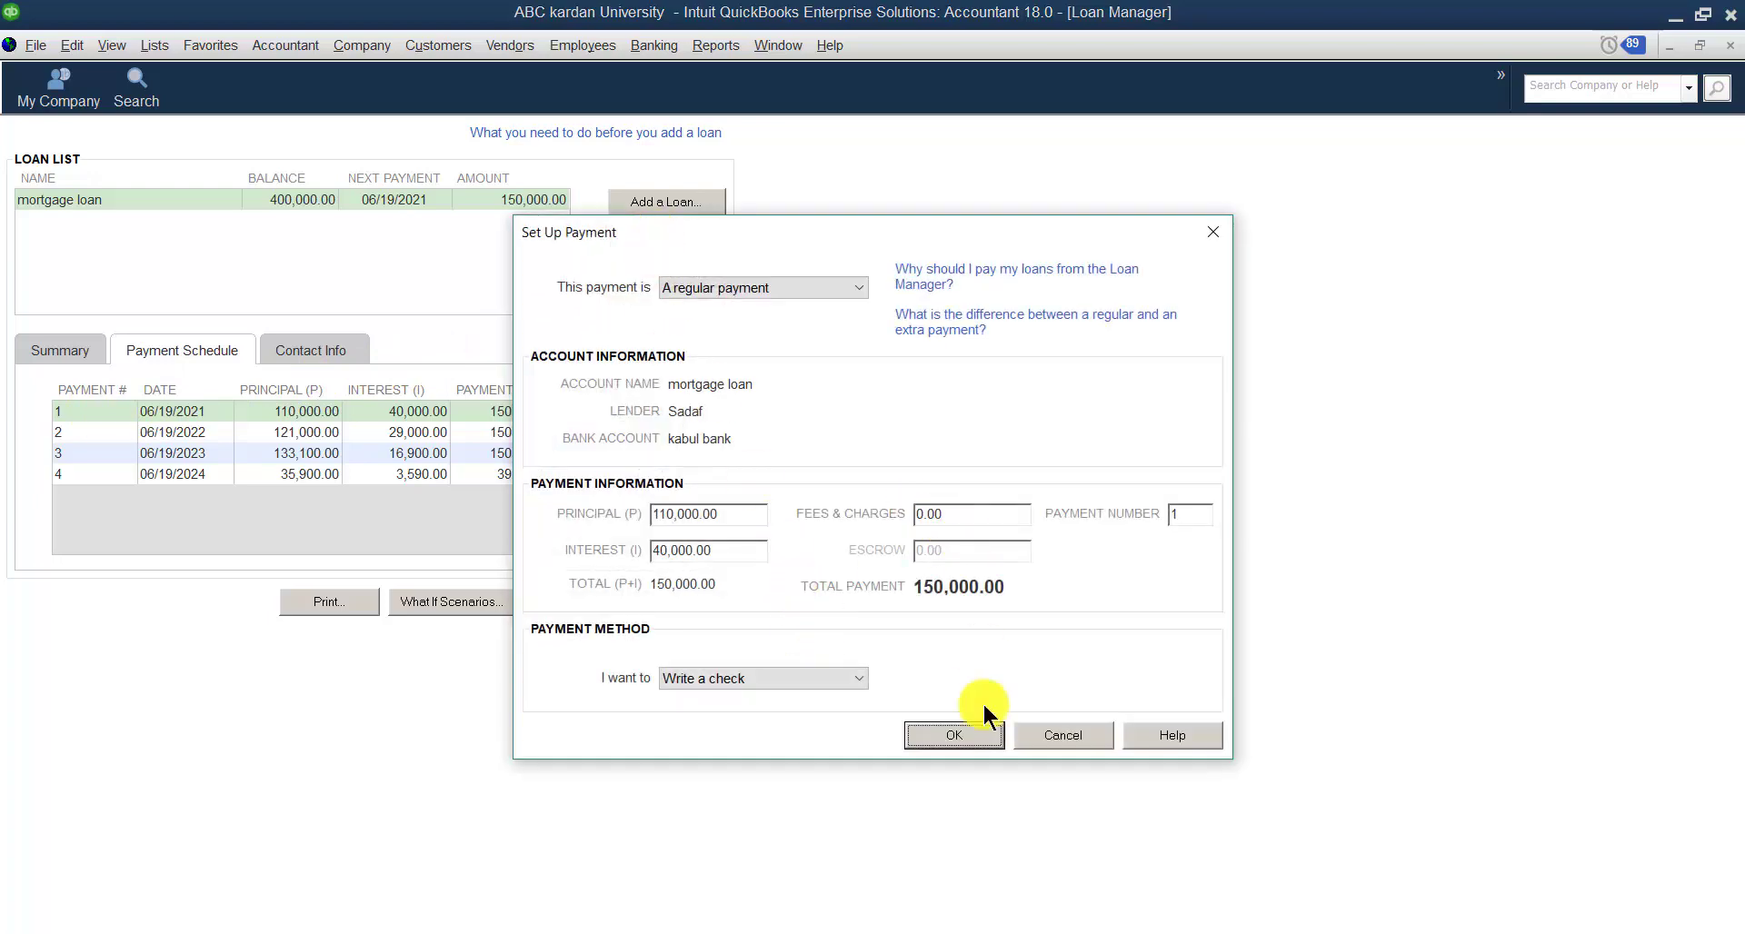
click(966, 732)
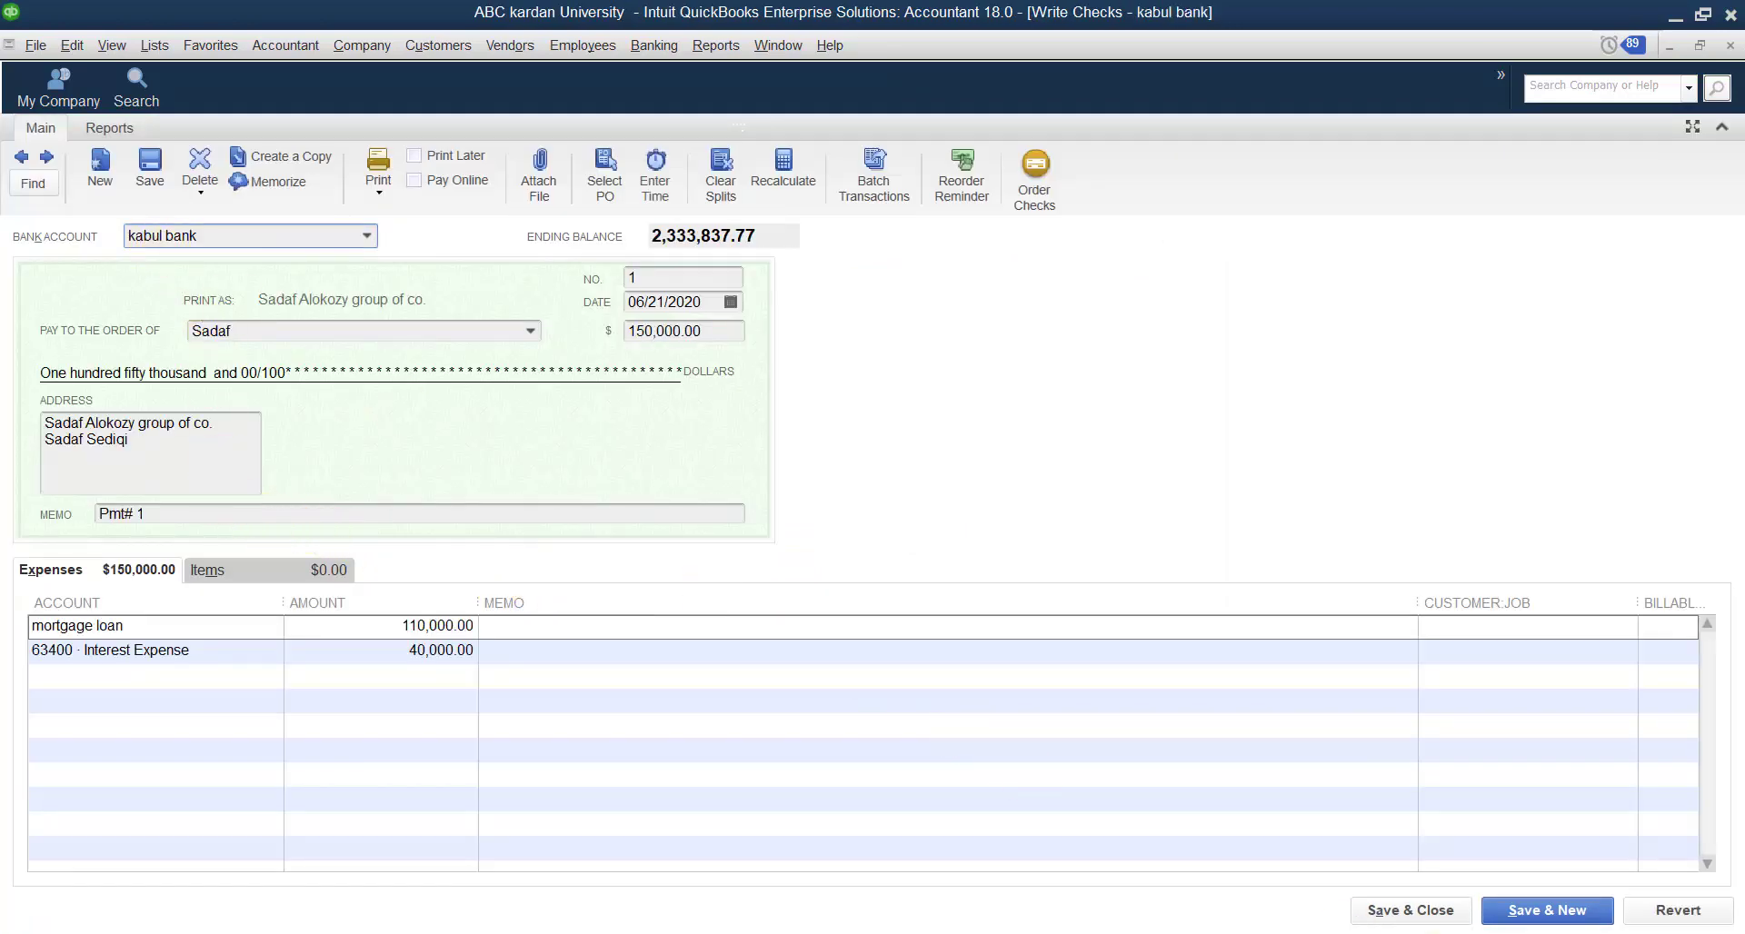
click(1410, 910)
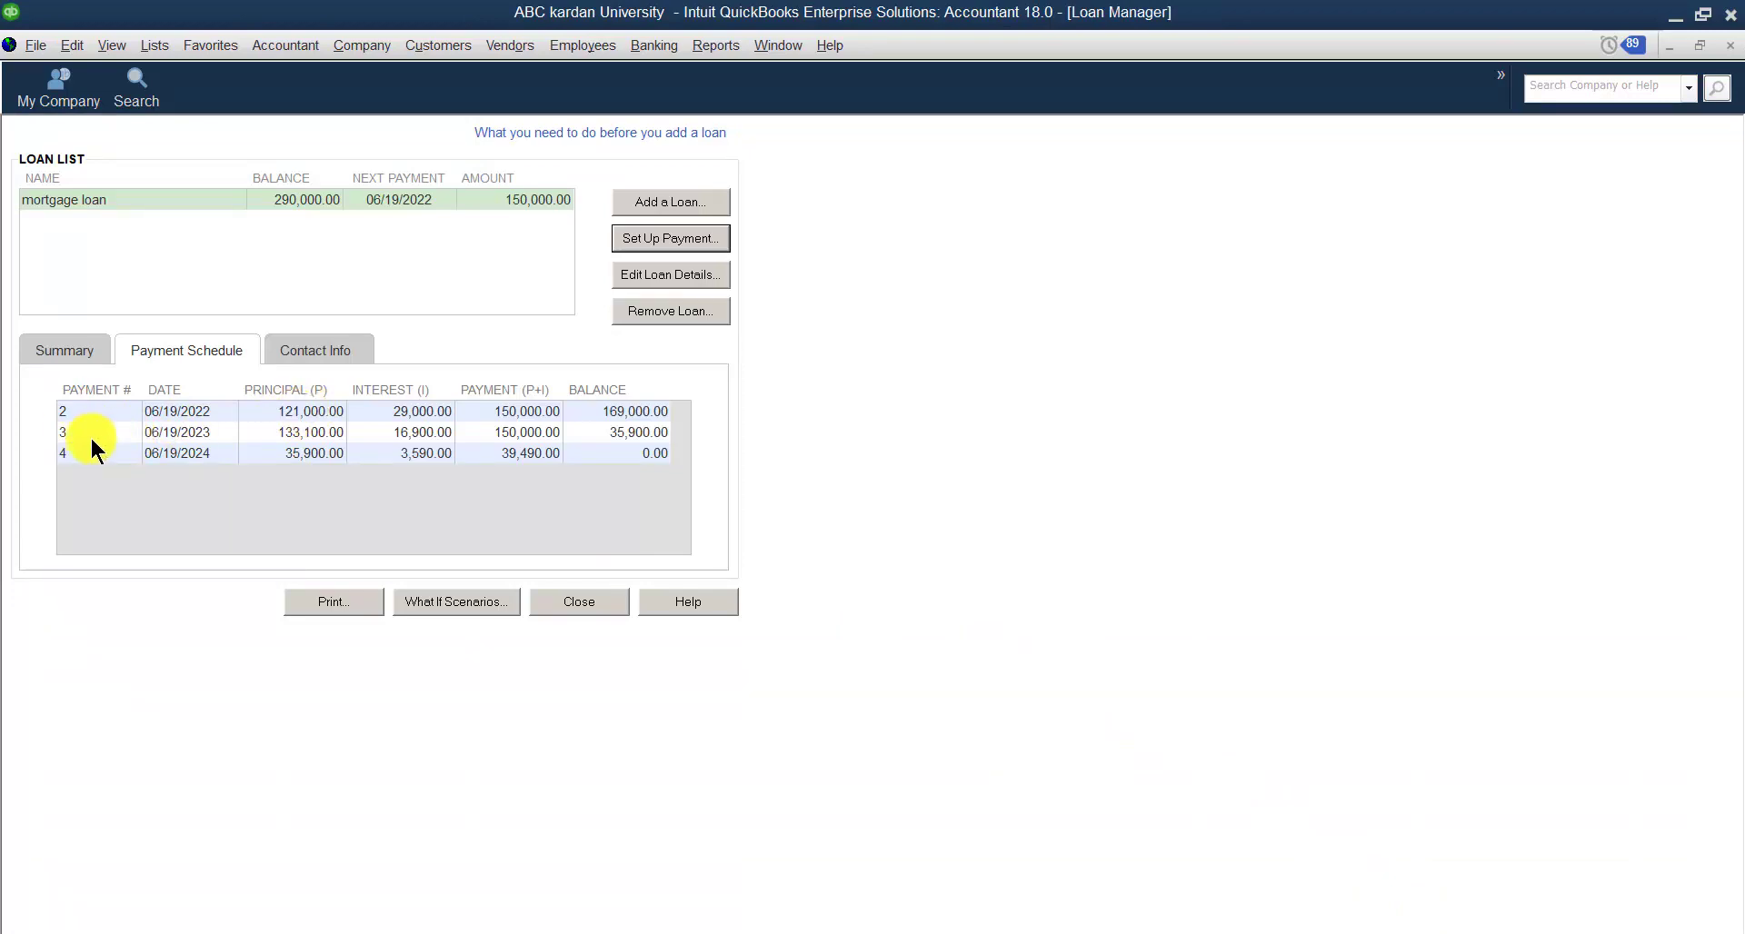
Step: Set up payment 2 of the mortgage loan as a regular payment by check, then save and close that check
click(75, 413)
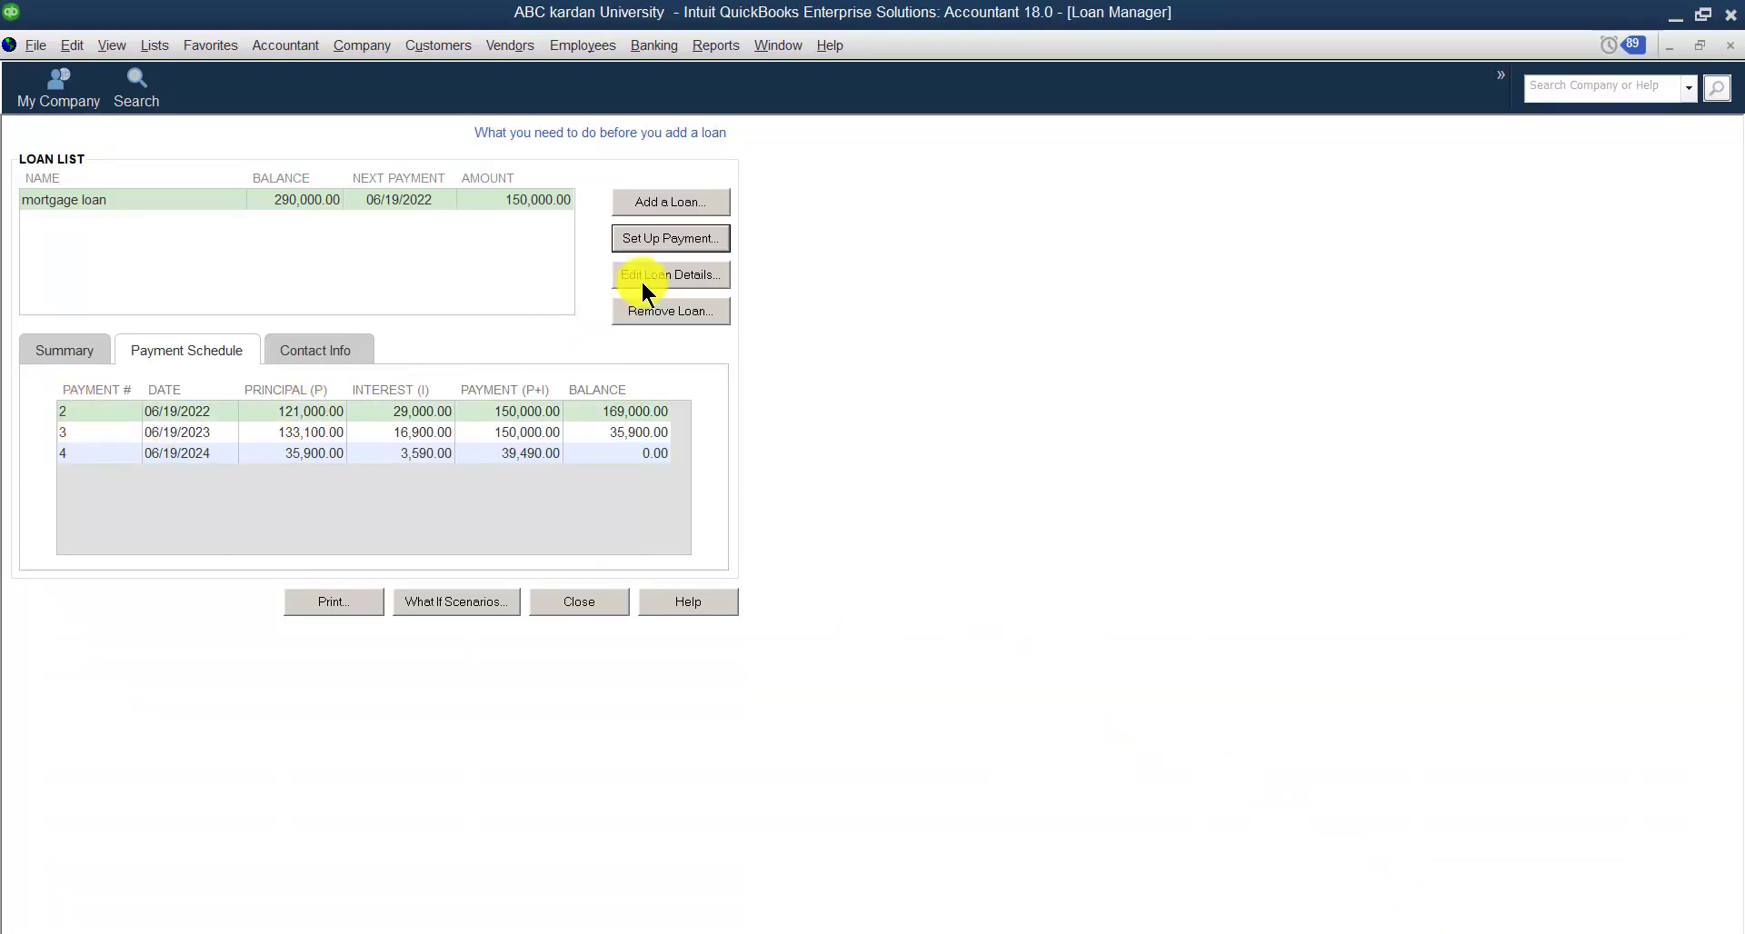
click(648, 239)
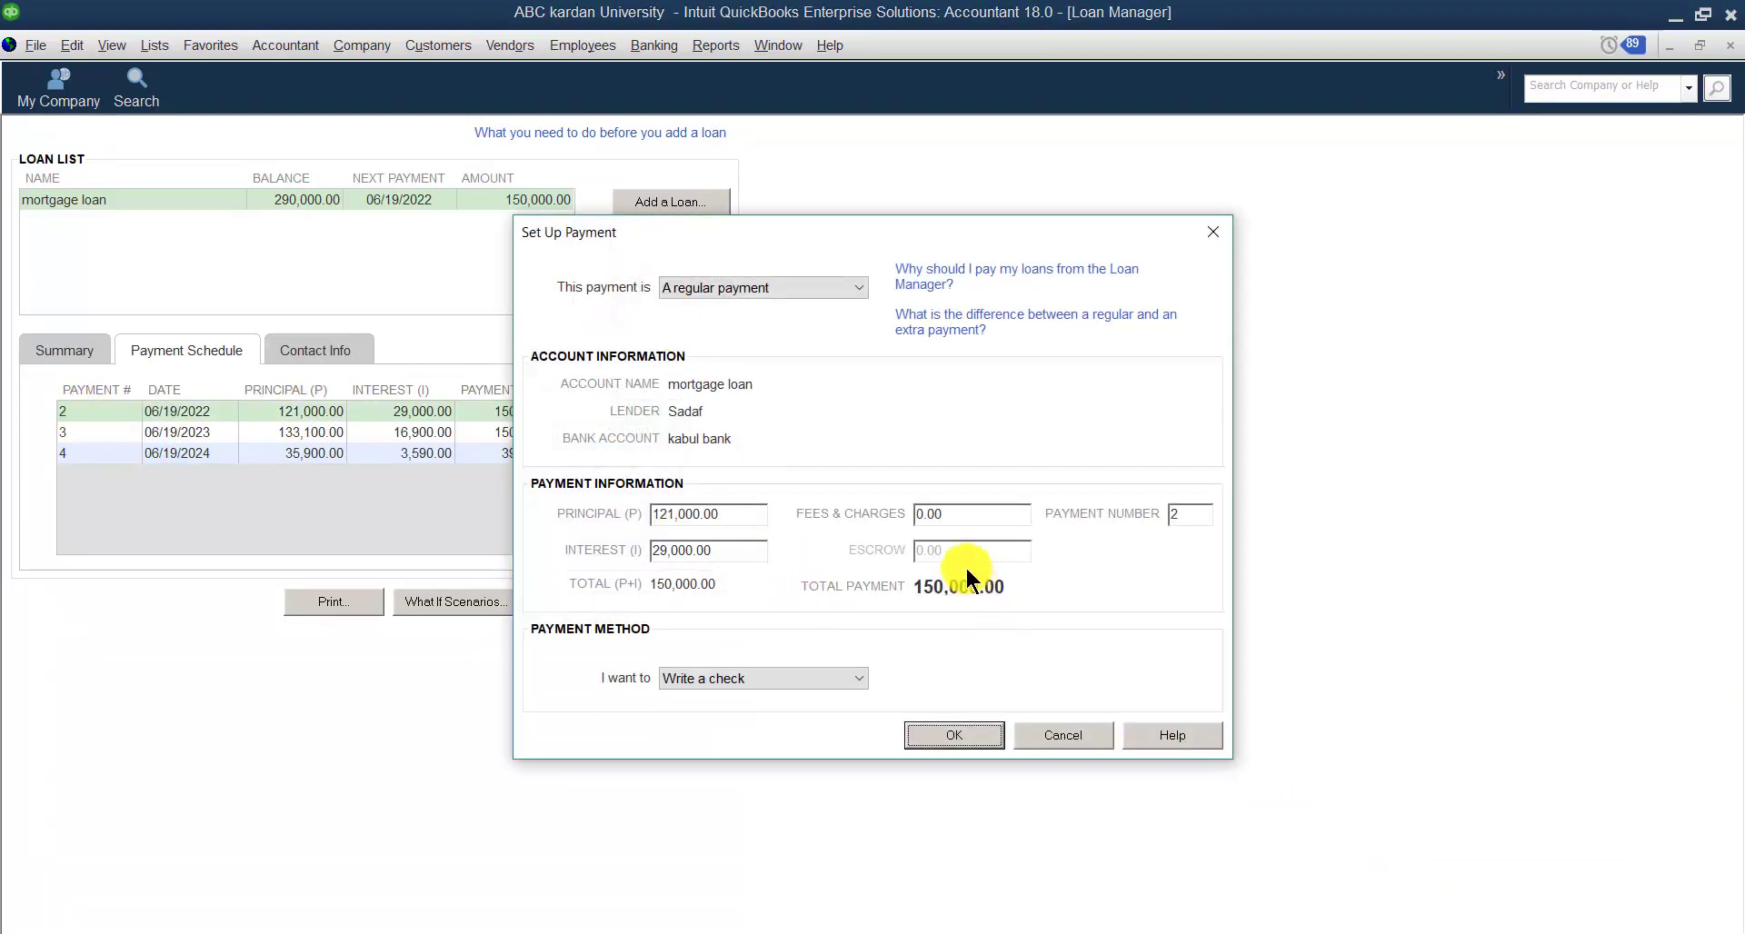
click(954, 736)
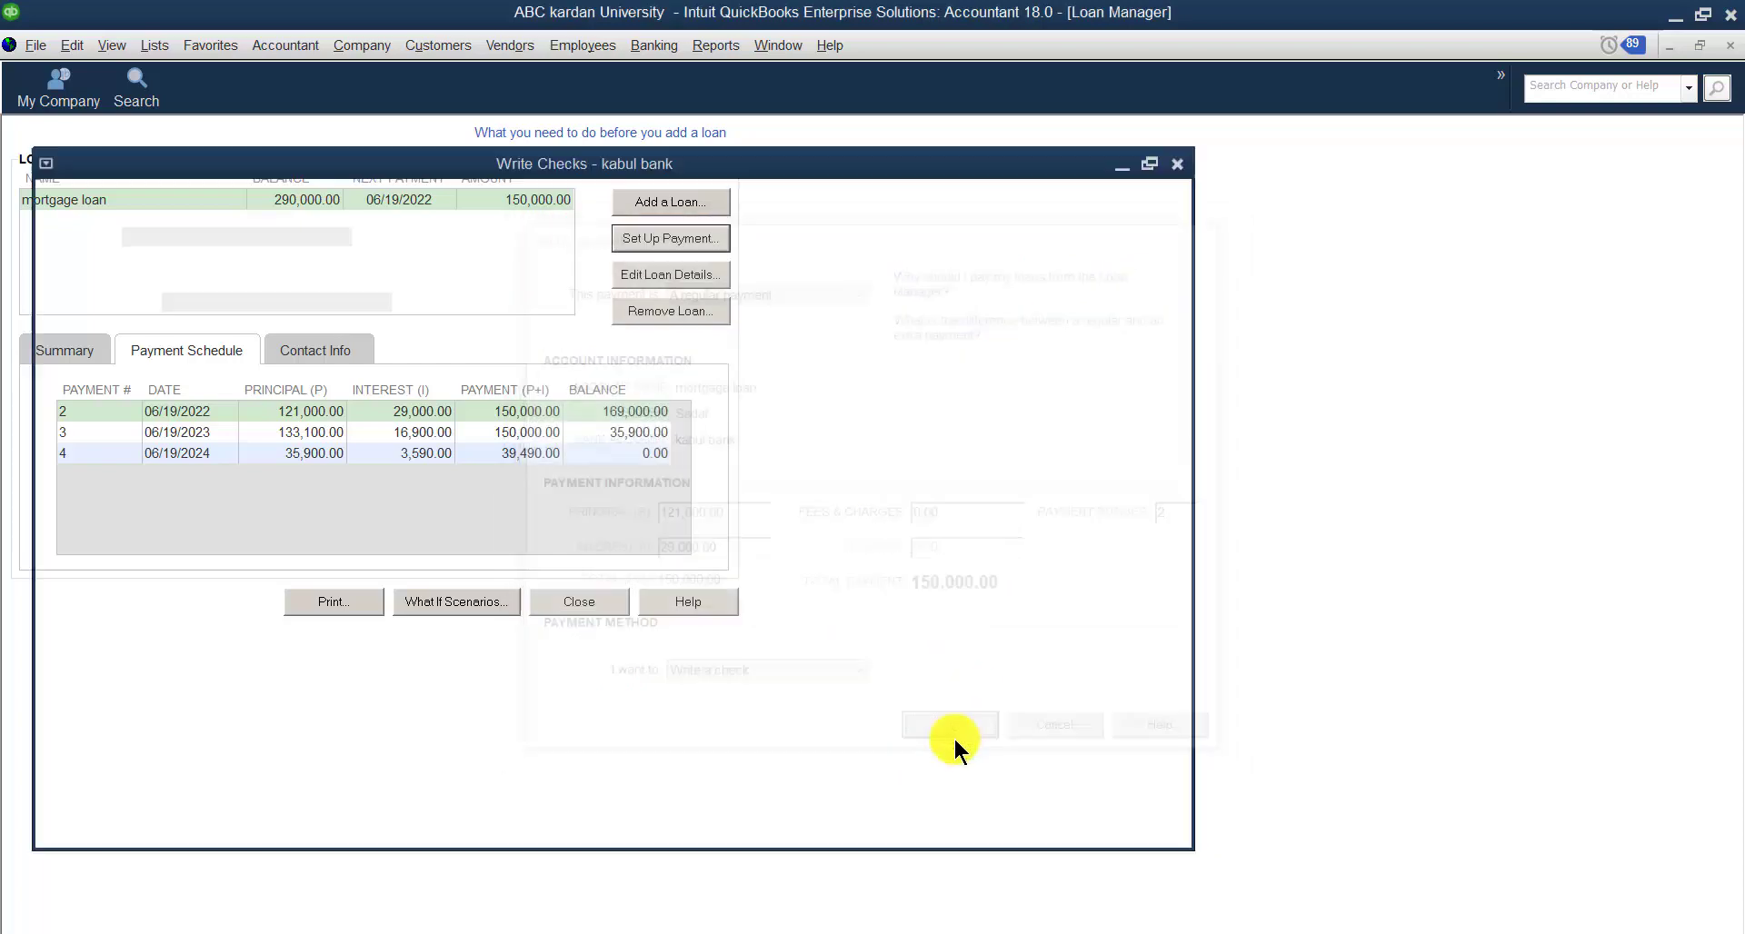
click(1421, 918)
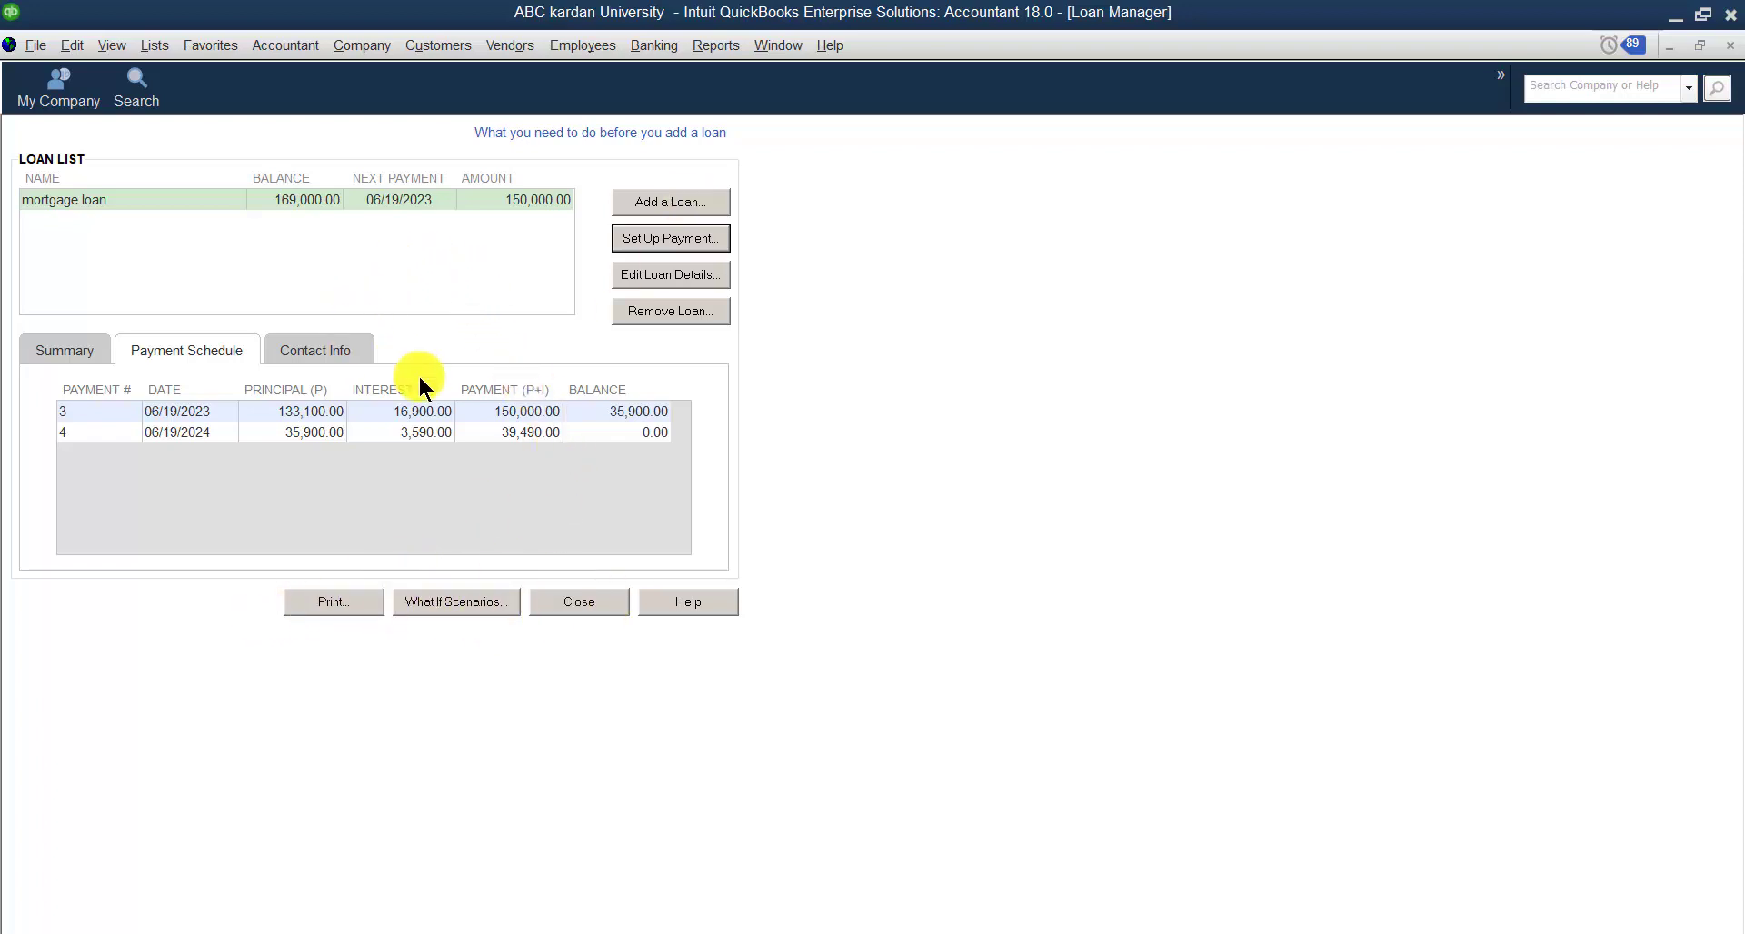
Step: View the mortgage loan's contact information and open the form for adding another loan
click(329, 351)
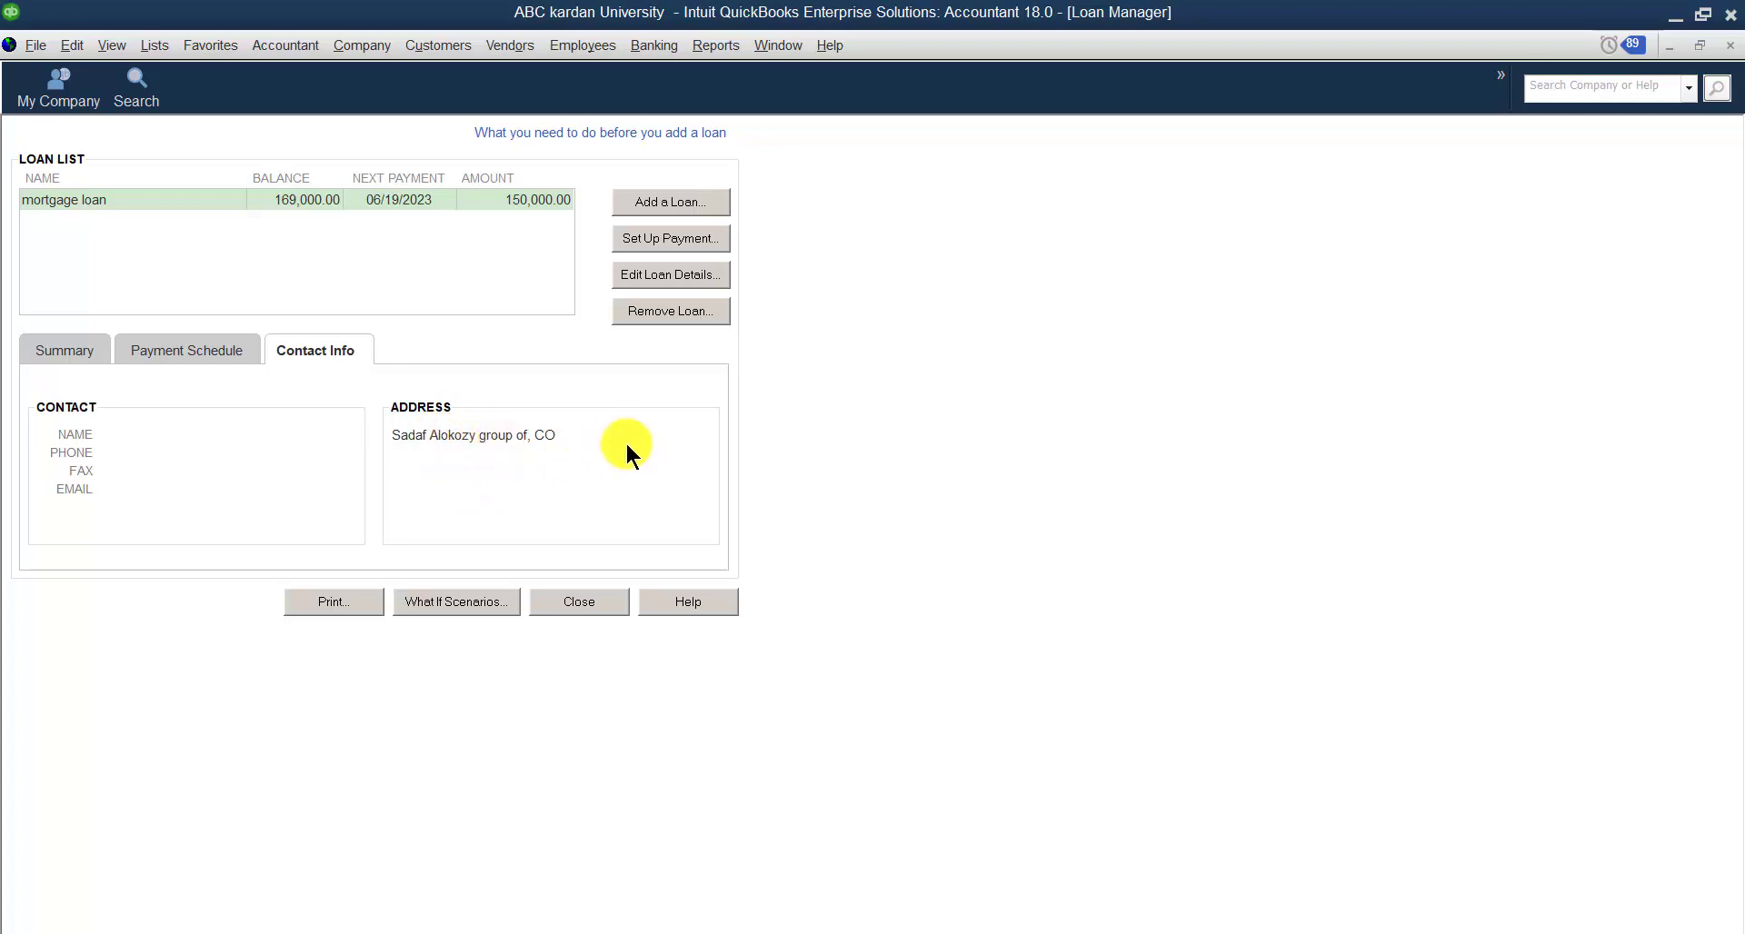
click(684, 207)
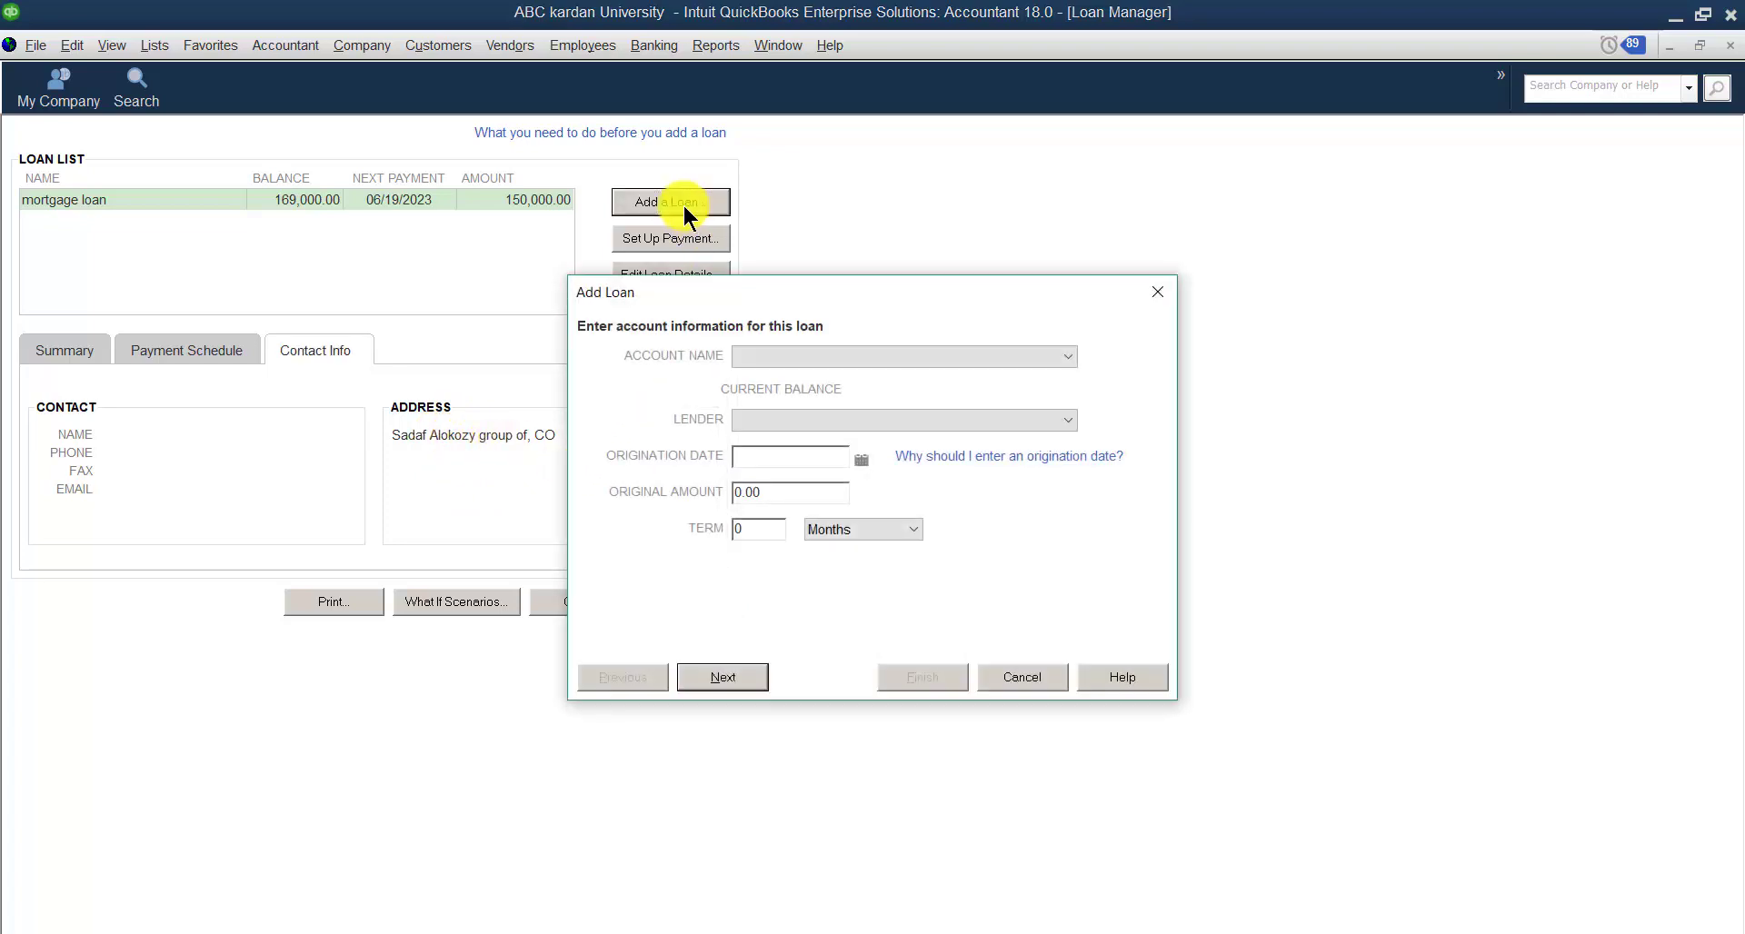